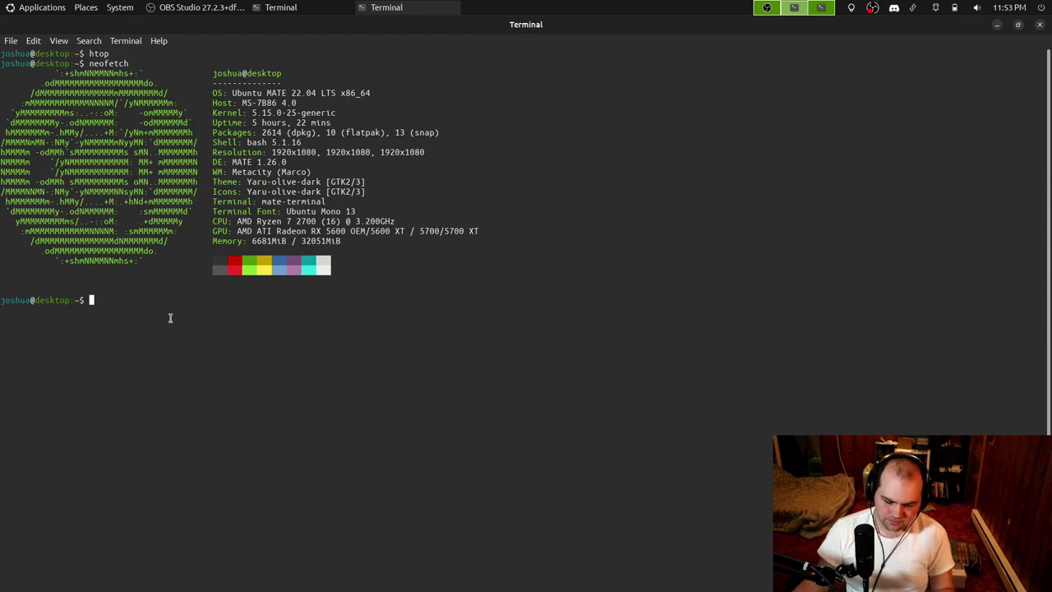
Step: Zoom in the terminal font so the neofetch Ubuntu MATE 22.04 details read larger
{"action": "key", "text": "ctrl+plus"}
{"action": "key", "text": "ctrl+plus"}
{"action": "key", "text": "ctrl+plus"}
{"action": "key", "text": "ctrl+plus"}
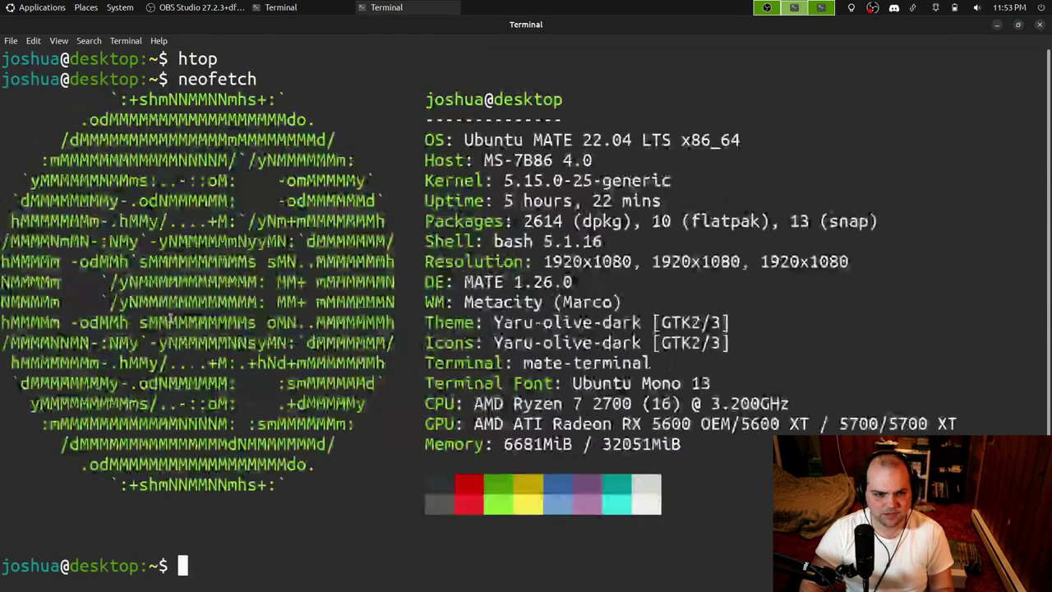
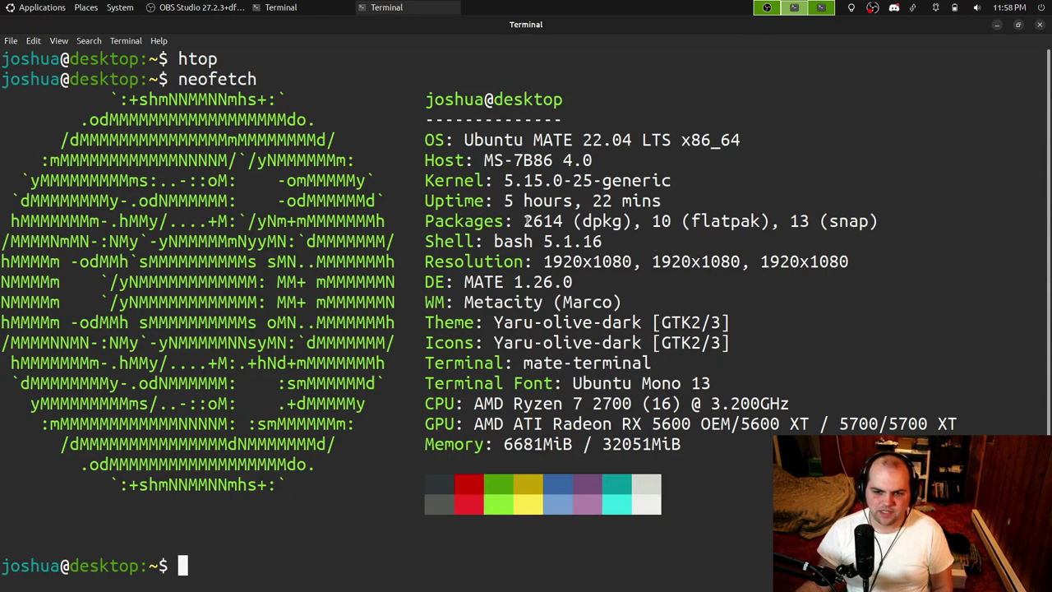
Step: Highlight the neofetch package counts, then un-maximize the terminal into a smaller window
{"action": "left_click_drag", "start_coordinate": [531, 220], "coordinate": [901, 222]}
{"action": "left_click", "coordinate": [901, 222]}
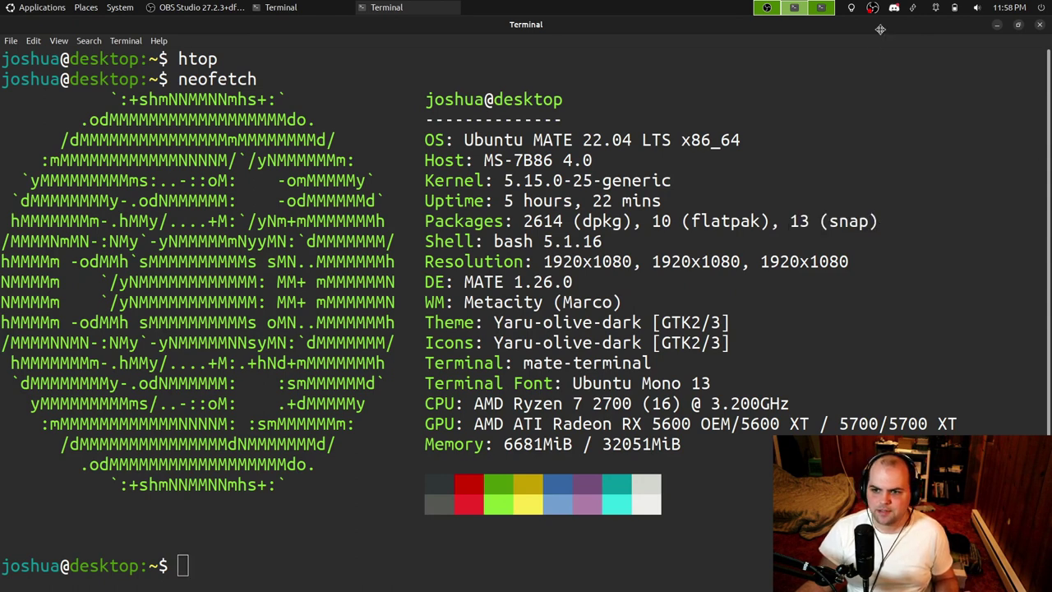
{"action": "left_click_drag", "start_coordinate": [881, 26], "coordinate": [695, 80]}
Step: Close the neofetch terminal and run snap list in a new, maximized terminal
{"action": "left_click", "coordinate": [755, 77]}
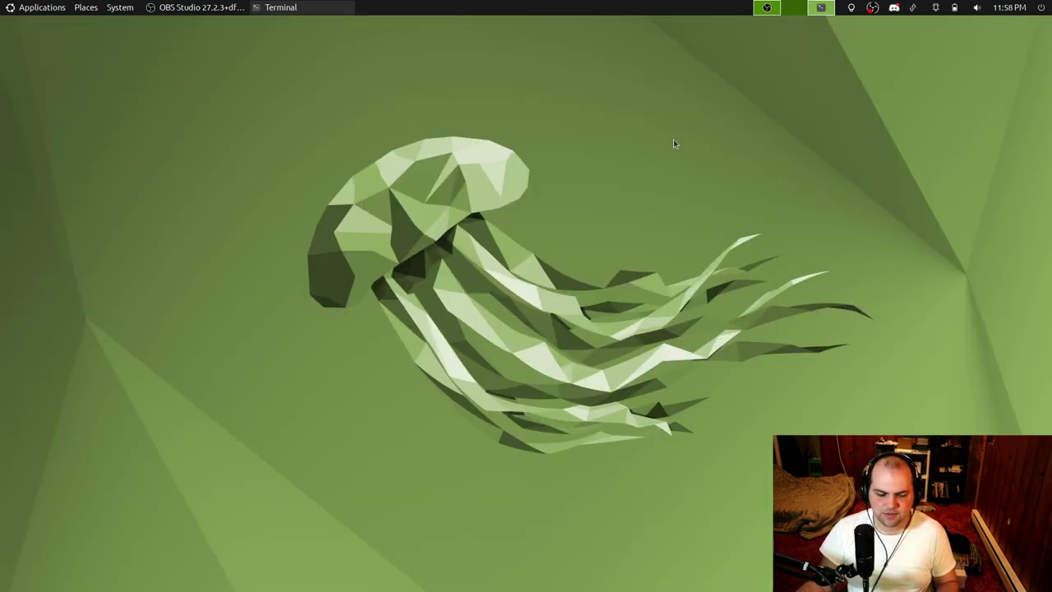
{"action": "key", "text": "ctrl+alt+t"}
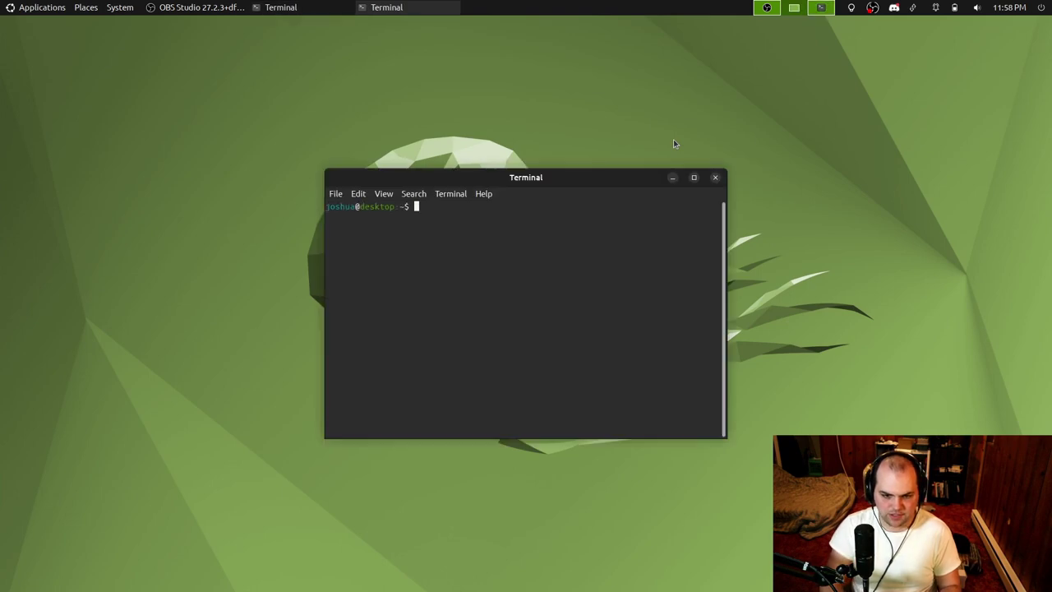
{"action": "type", "text": "snap list"}
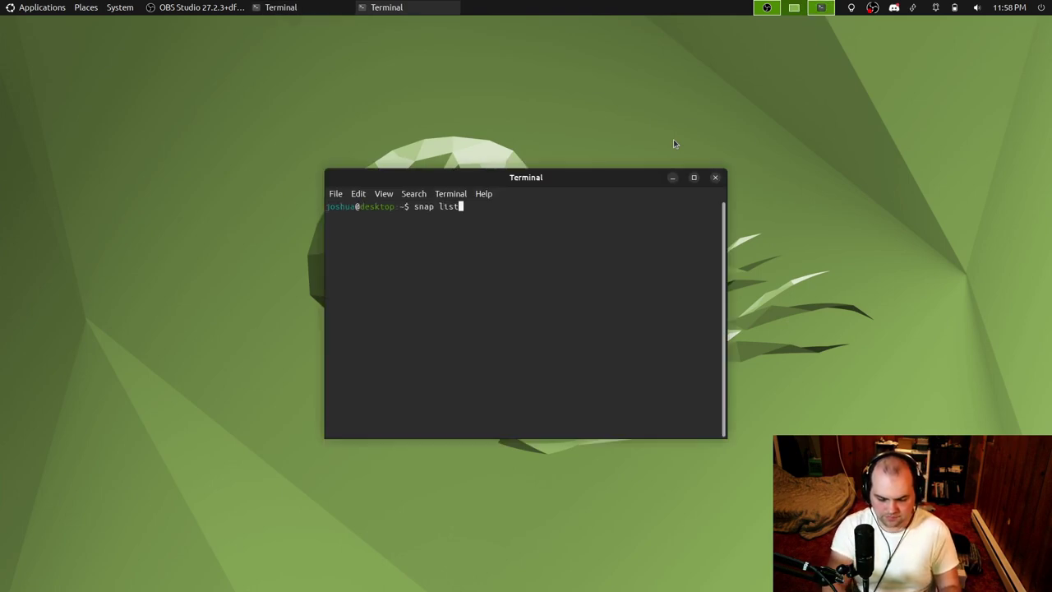
{"action": "key", "text": "Return"}
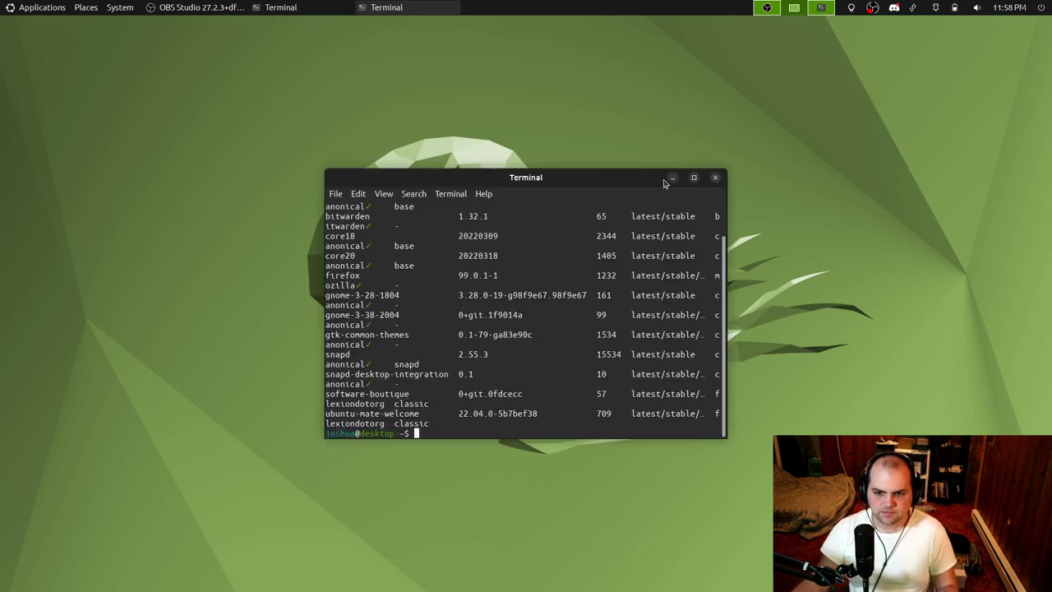
{"action": "left_click", "coordinate": [694, 178]}
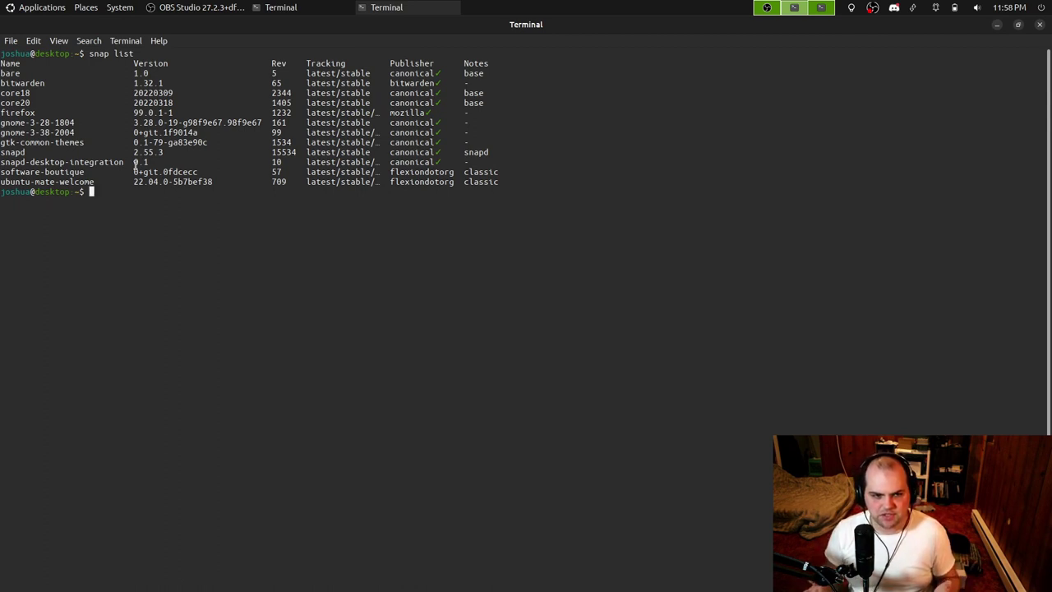
Step: Launch Firefox from the rofi launcher, view the Ubuntu MATE start page, then leave it
{"action": "key", "text": "super+d"}
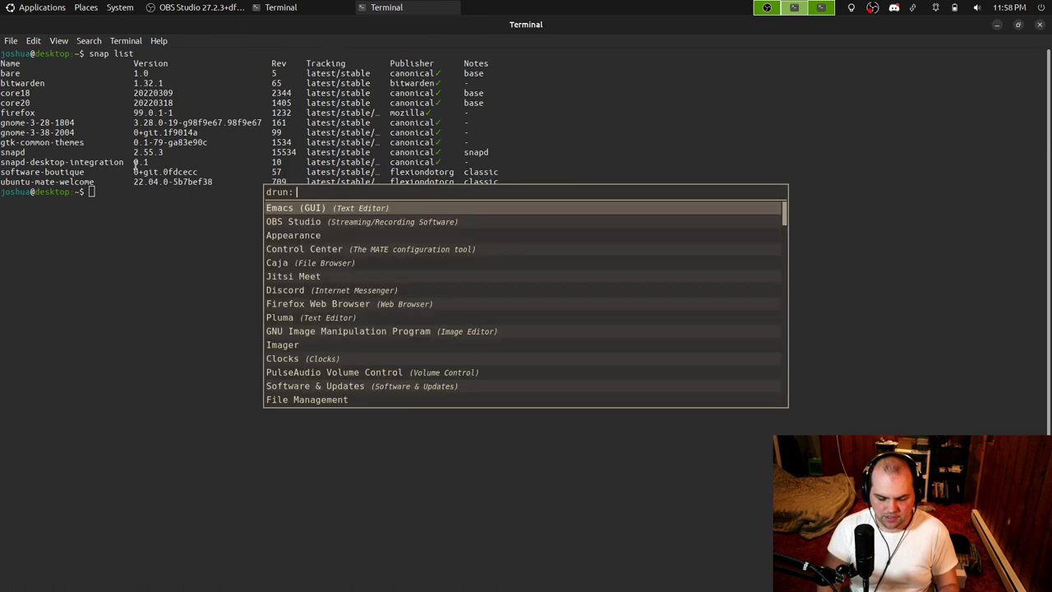
{"action": "type", "text": "fir"}
{"action": "key", "text": "Return"}
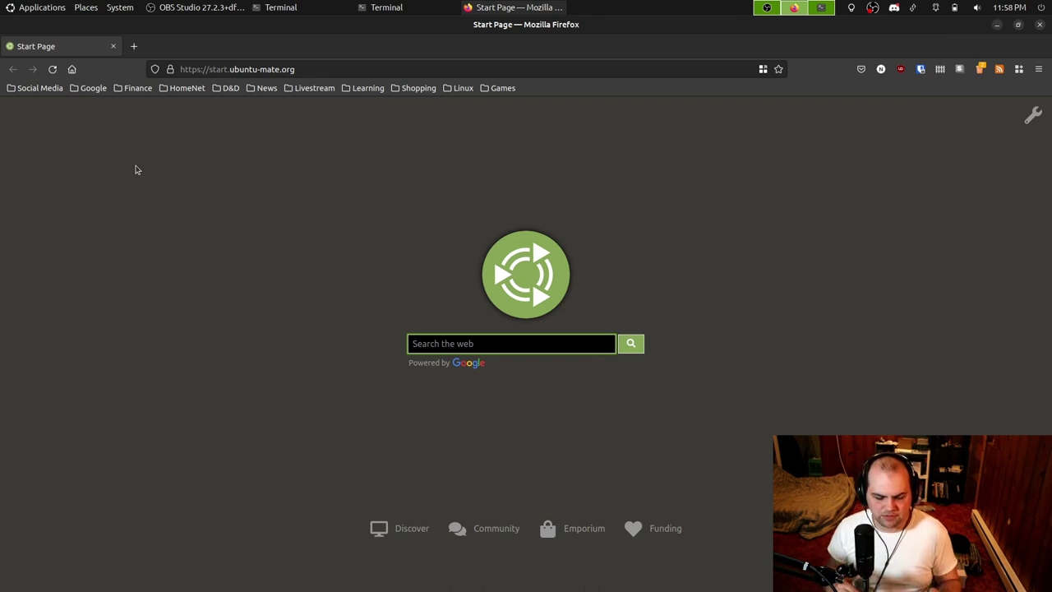
{"action": "key", "text": "alt+Tab"}
Step: Launch Bitwarden from the rofi launcher by filtering on 'bit'
{"action": "key", "text": "super+d"}
{"action": "type", "text": "bit"}
{"action": "key", "text": "Return"}
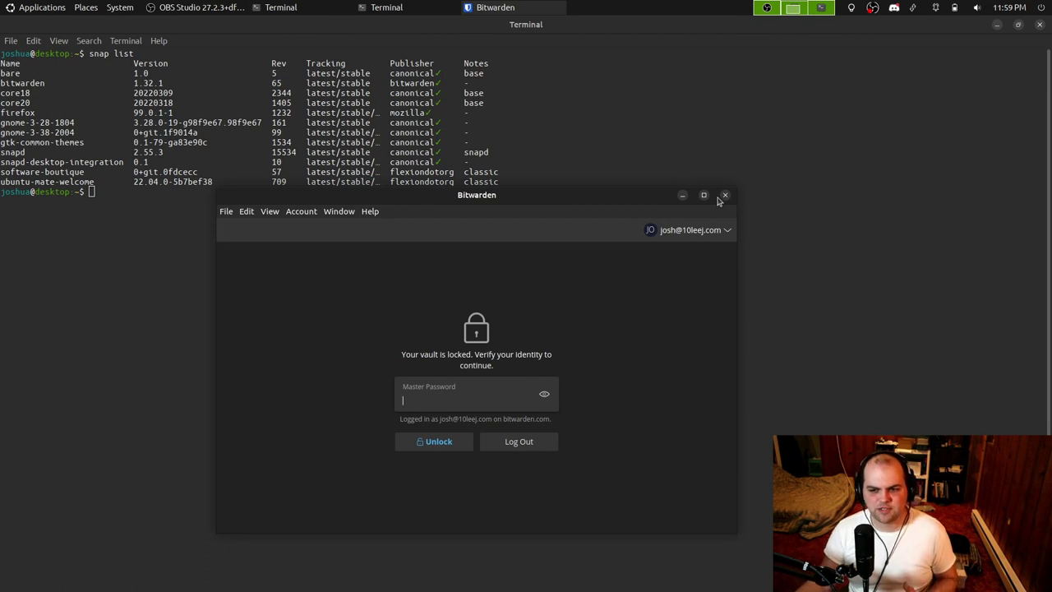
Step: Move the locked Bitwarden window up and to the left
{"action": "left_click_drag", "start_coordinate": [596, 198], "coordinate": [567, 143]}
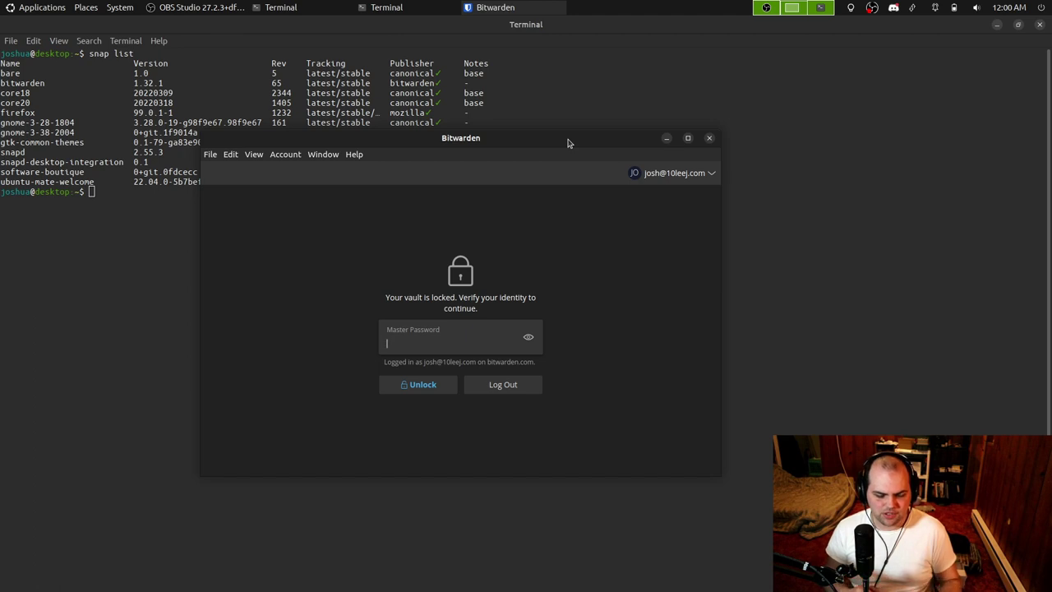
Step: Close Bitwarden, run flatpak list in the terminal, then close the terminal
{"action": "key", "text": "alt+F4"}
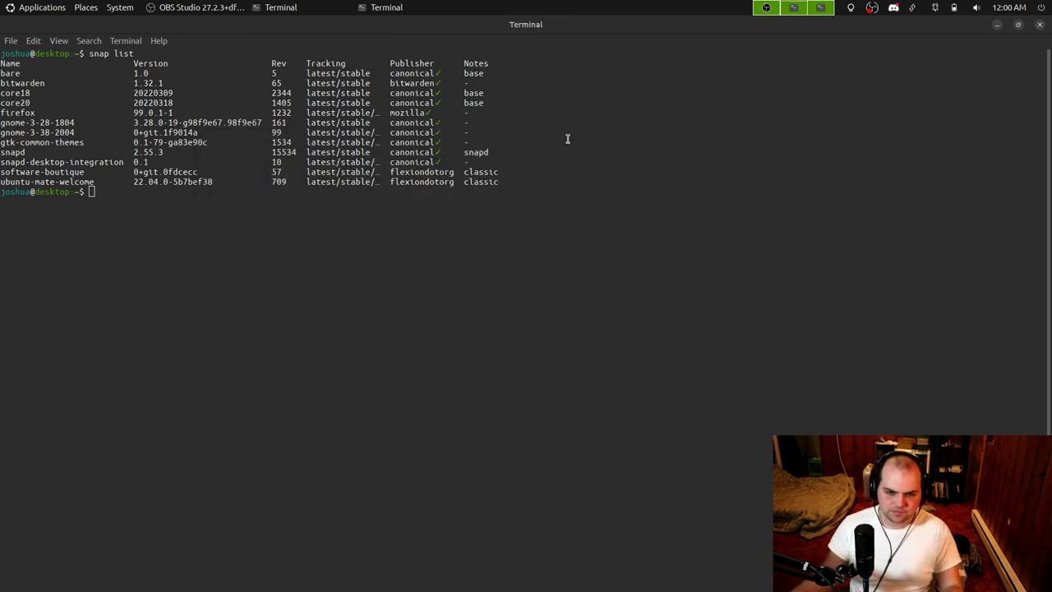
{"action": "left_click", "coordinate": [495, 286]}
{"action": "type", "text": "fla"}
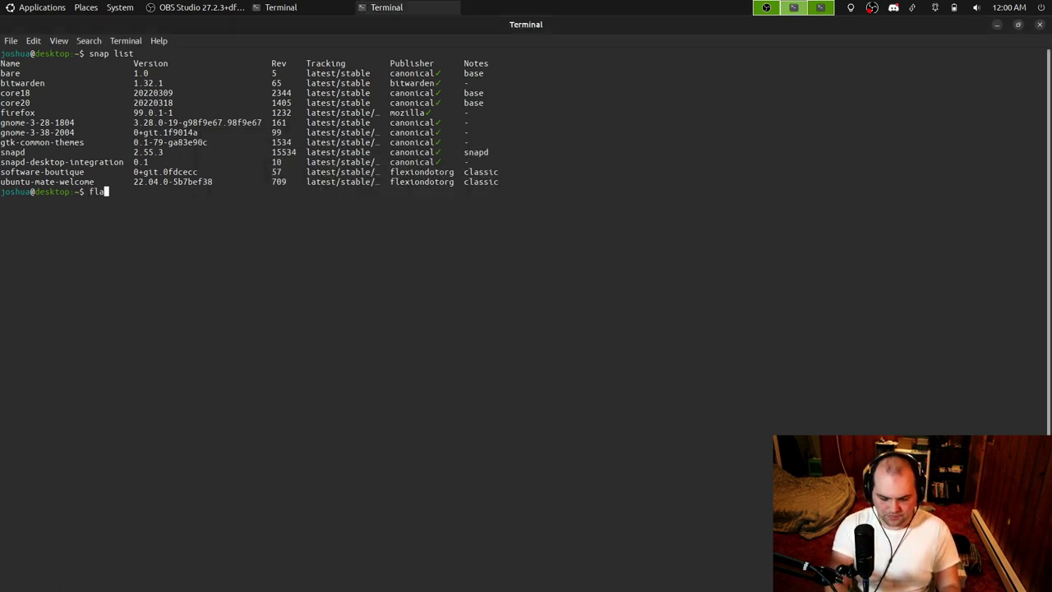
{"action": "type", "text": "tpak"}
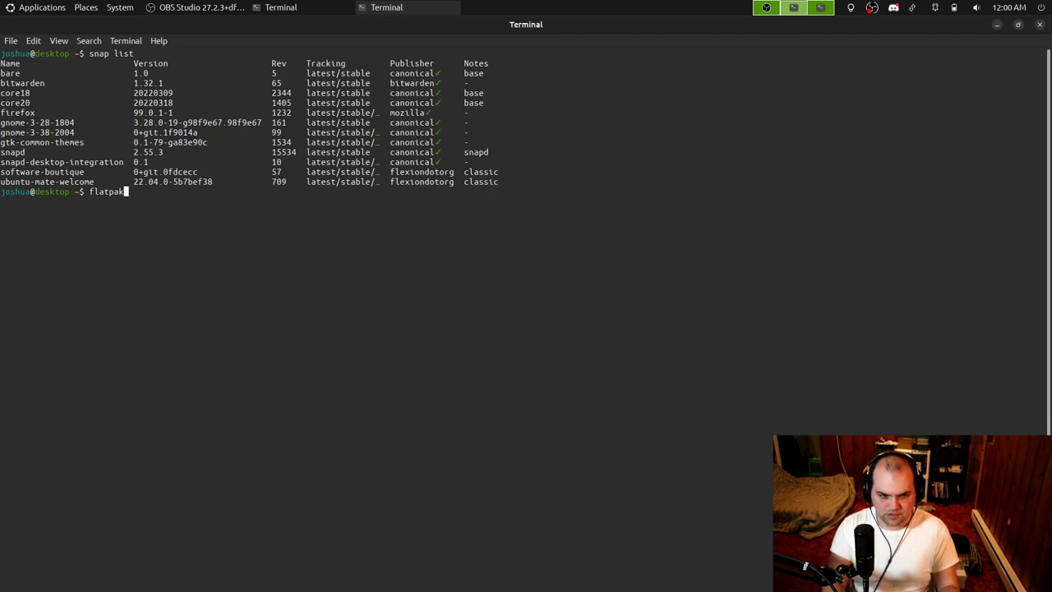
{"action": "type", "text": " list"}
{"action": "key", "text": "Return"}
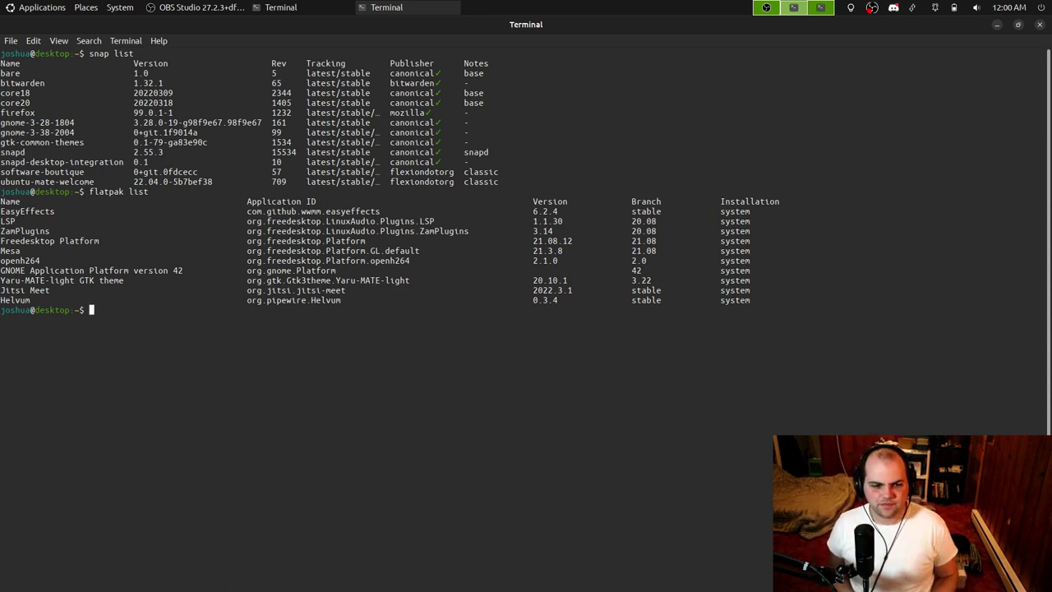
{"action": "key", "text": "ctrl+d"}
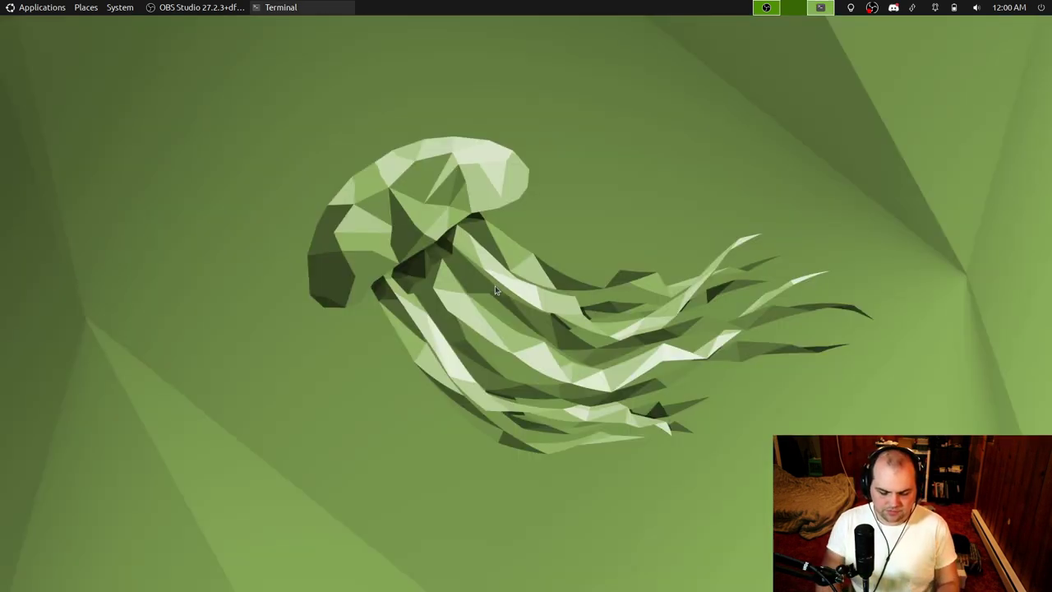
{"action": "key", "text": "ctrl+alt+t"}
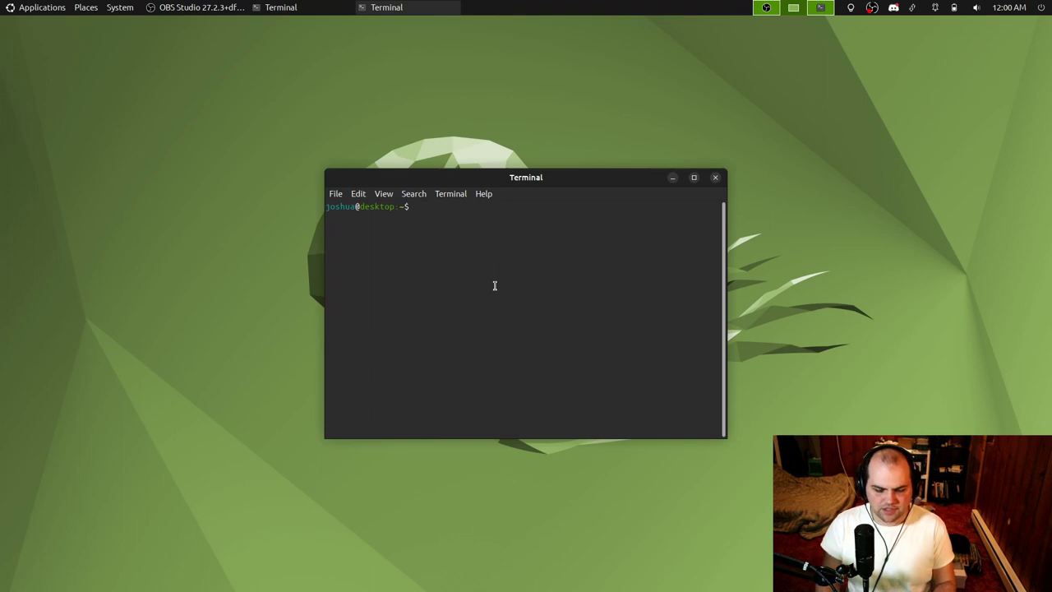
{"action": "key", "text": "ctrl+d"}
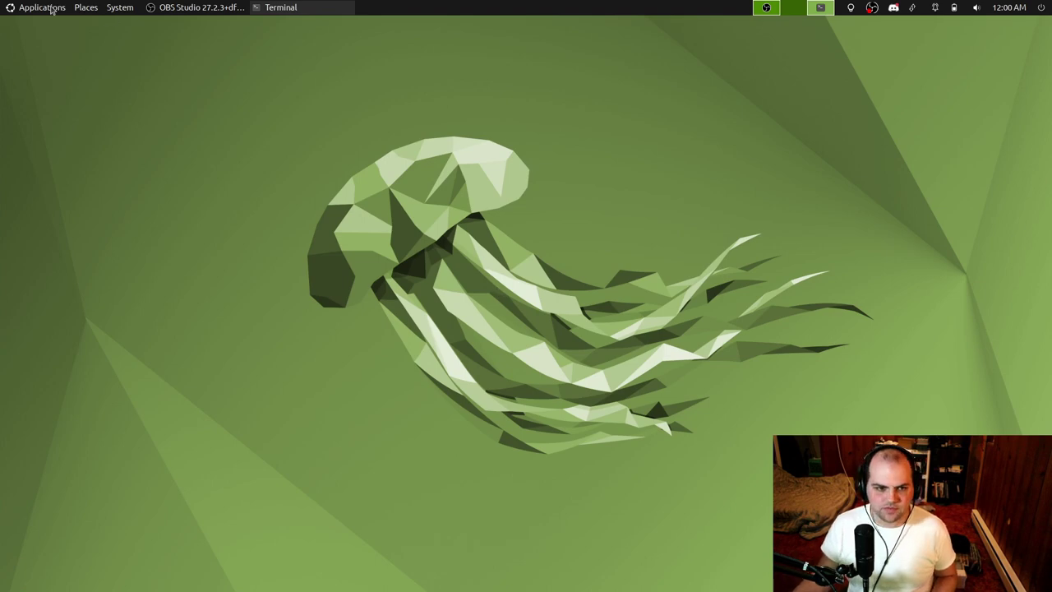
{"action": "left_click", "coordinate": [80, 8]}
{"action": "left_click", "coordinate": [95, 23]}
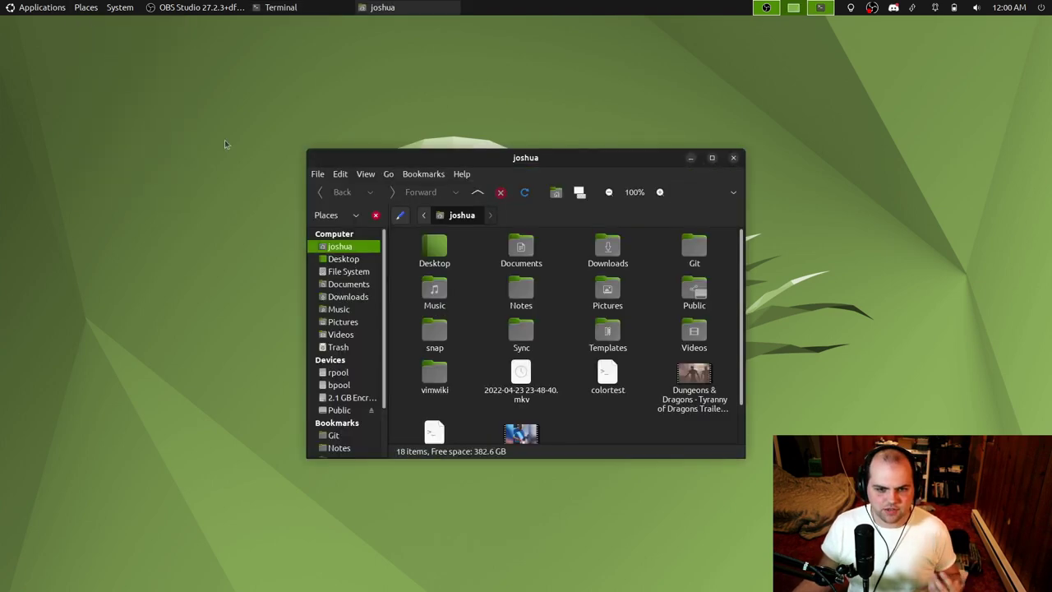
{"action": "left_click_drag", "start_coordinate": [542, 162], "coordinate": [495, 158]}
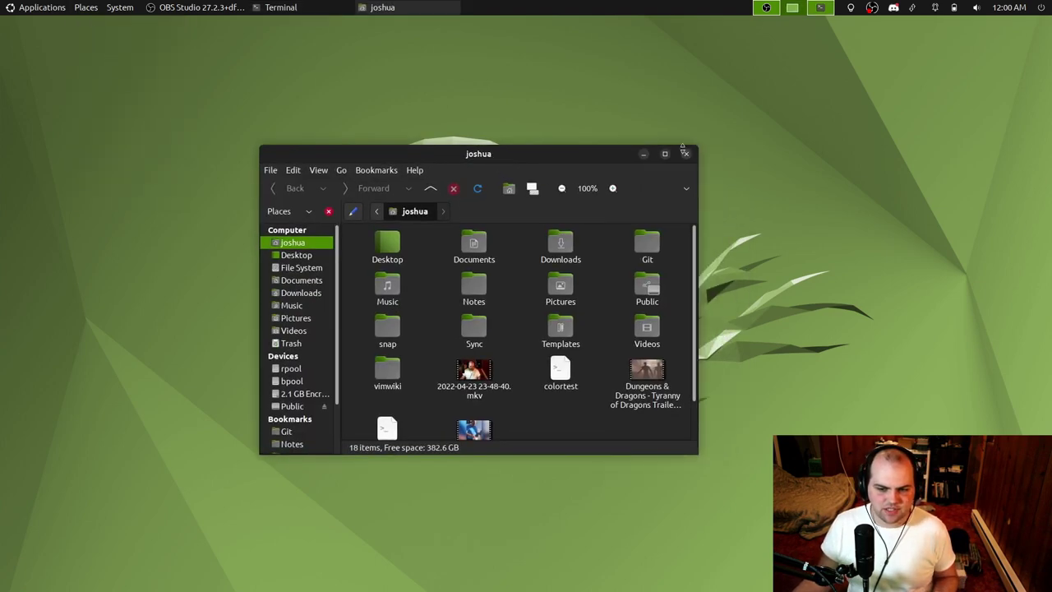
{"action": "left_click", "coordinate": [687, 155]}
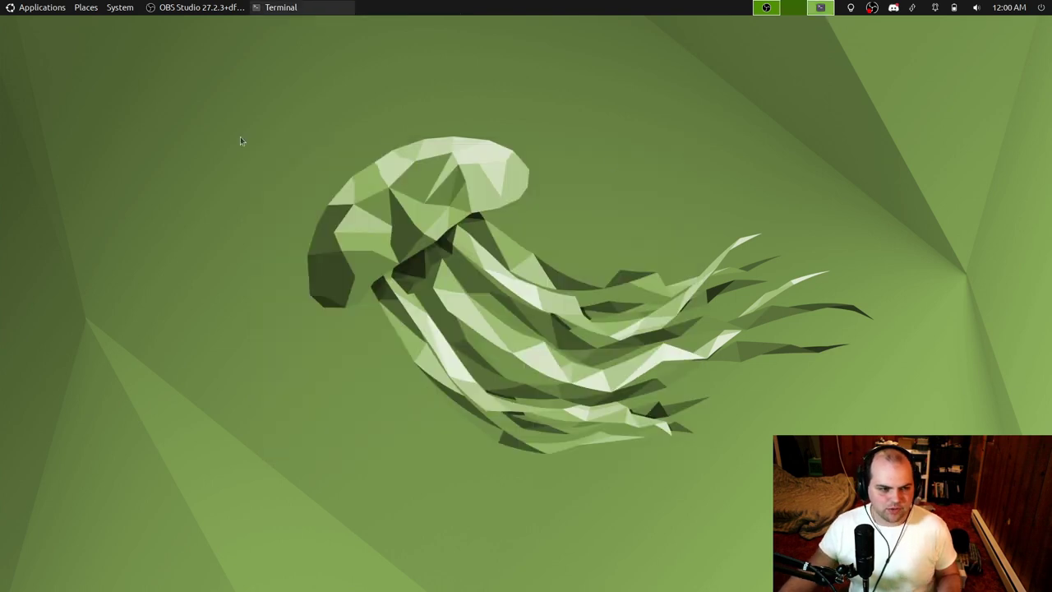
{"action": "left_click", "coordinate": [110, 10]}
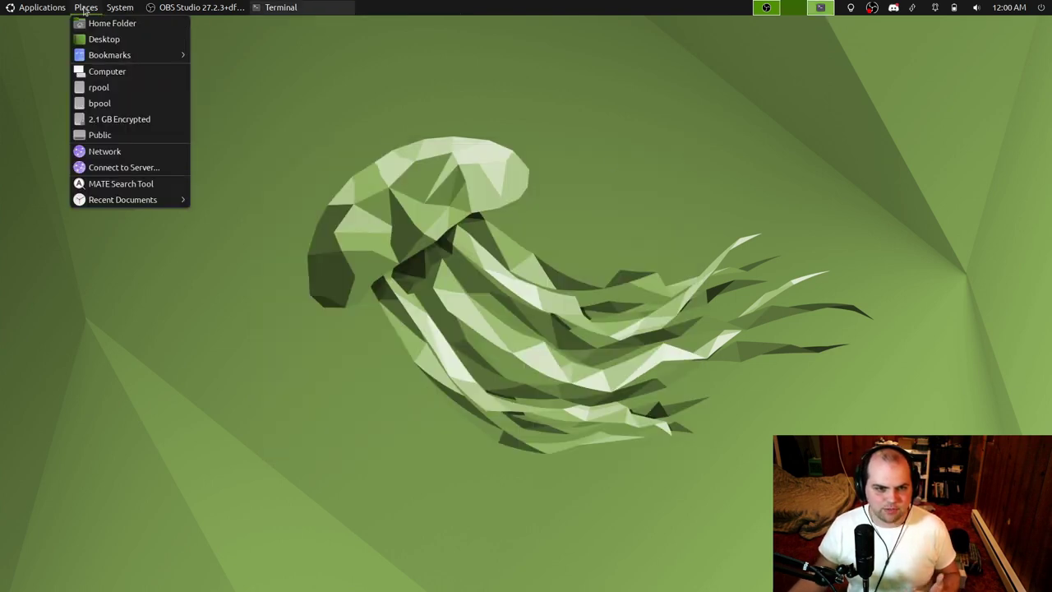
{"action": "mouse_move", "coordinate": [56, 13]}
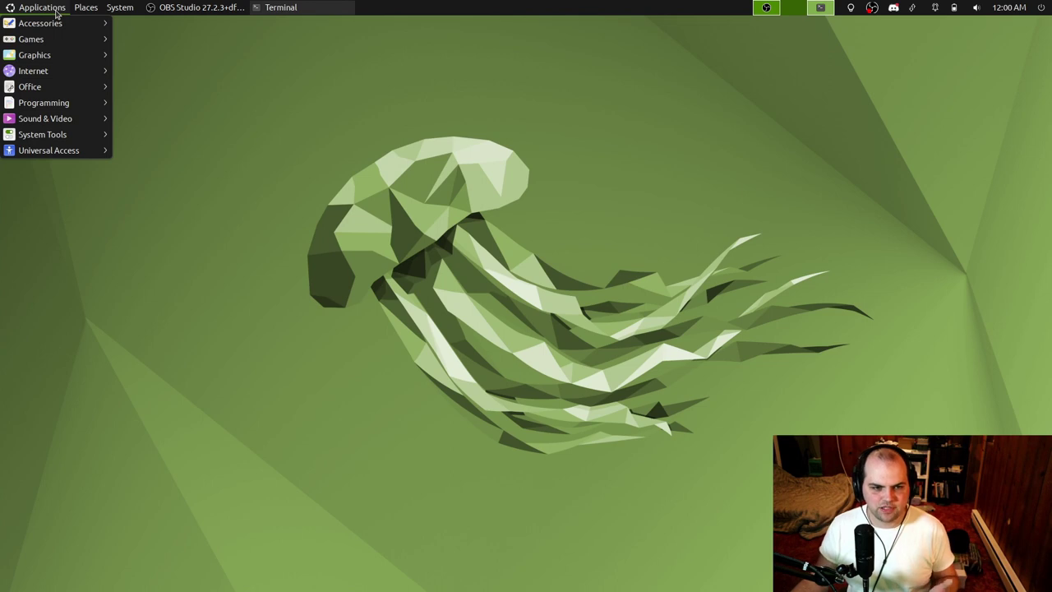
{"action": "mouse_move", "coordinate": [109, 9]}
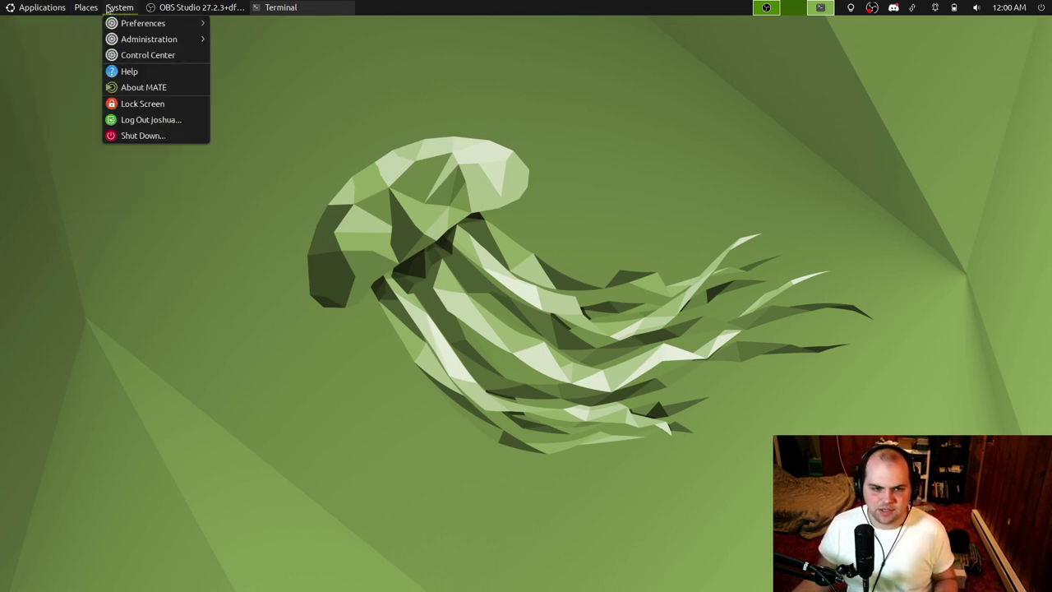
{"action": "mouse_move", "coordinate": [85, 7]}
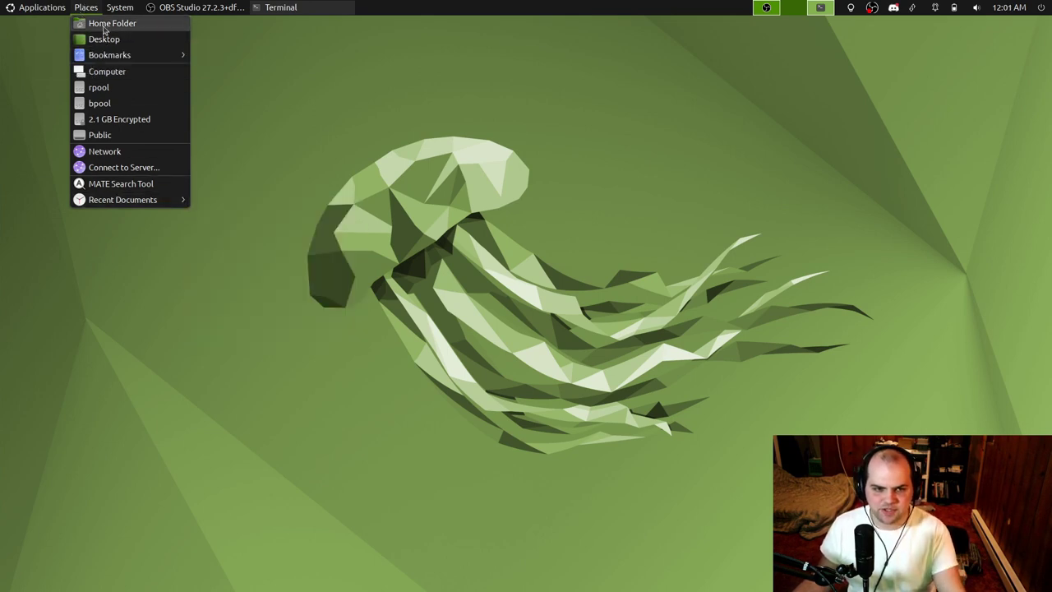
{"action": "mouse_move", "coordinate": [120, 8]}
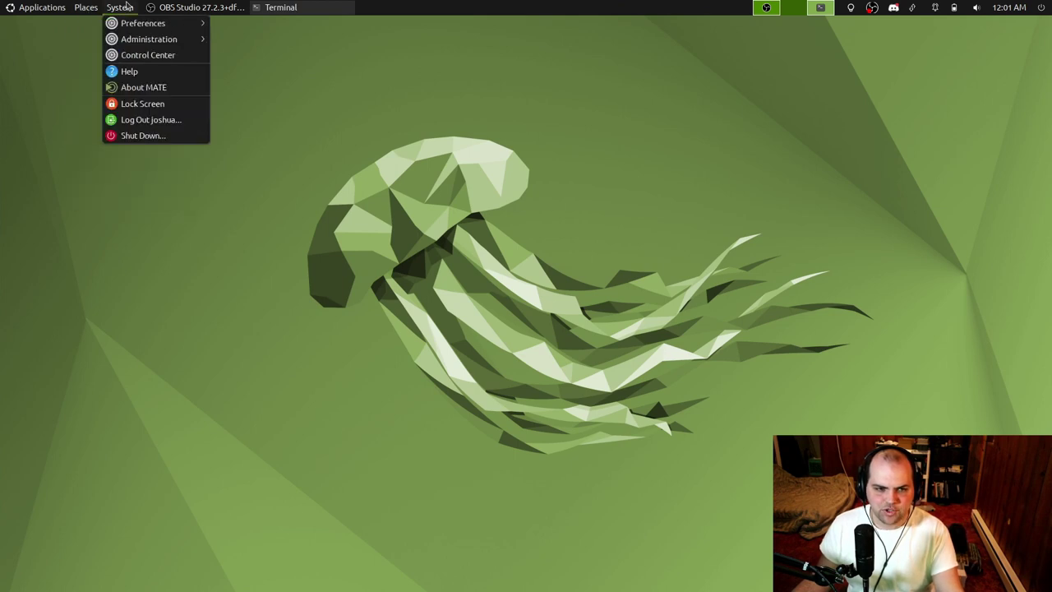
{"action": "mouse_move", "coordinate": [153, 41]}
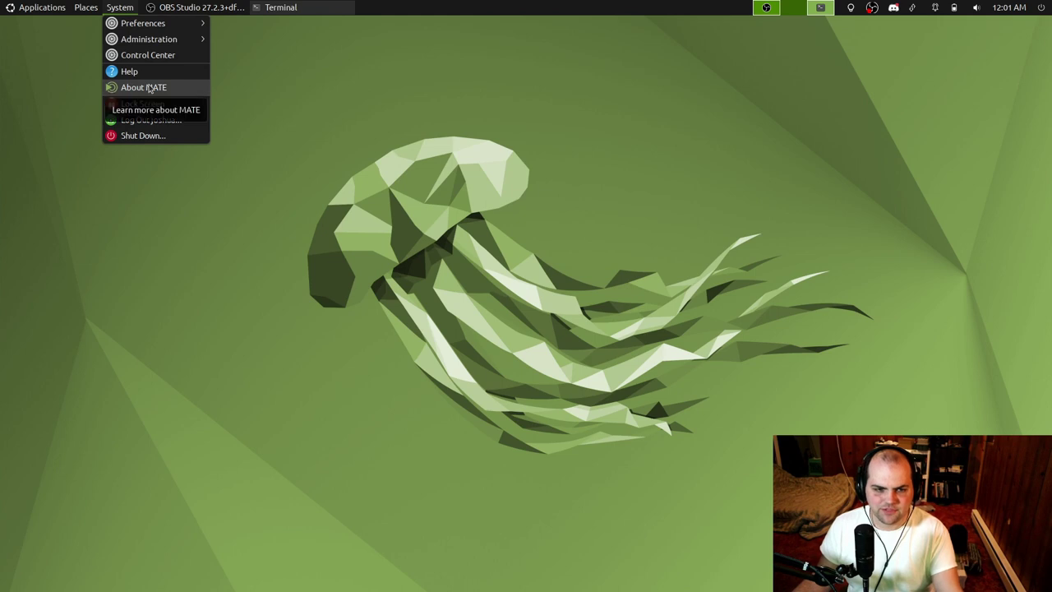
{"action": "mouse_move", "coordinate": [30, 7]}
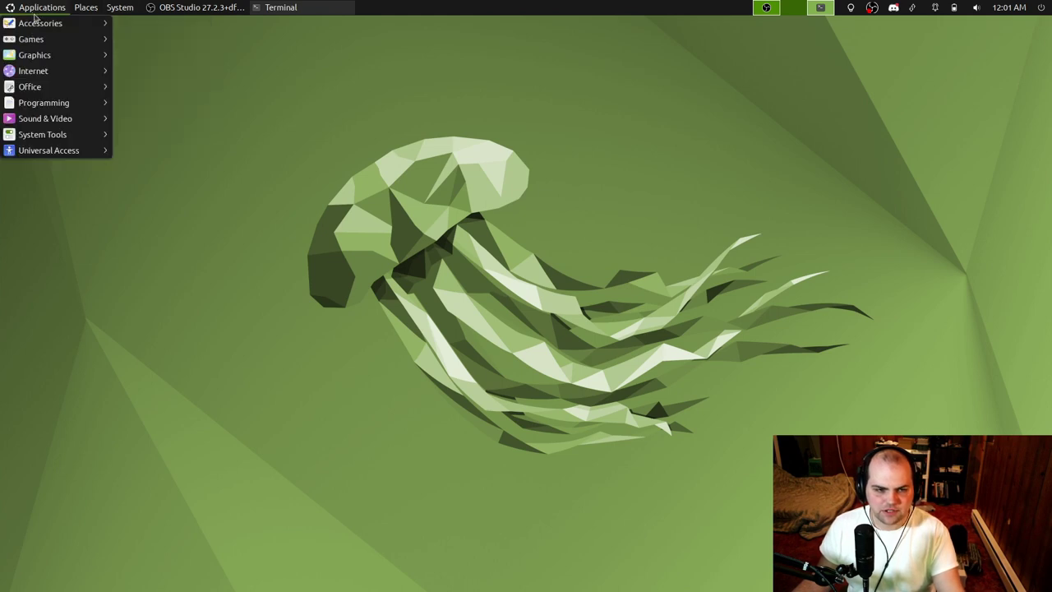
{"action": "mouse_move", "coordinate": [43, 44]}
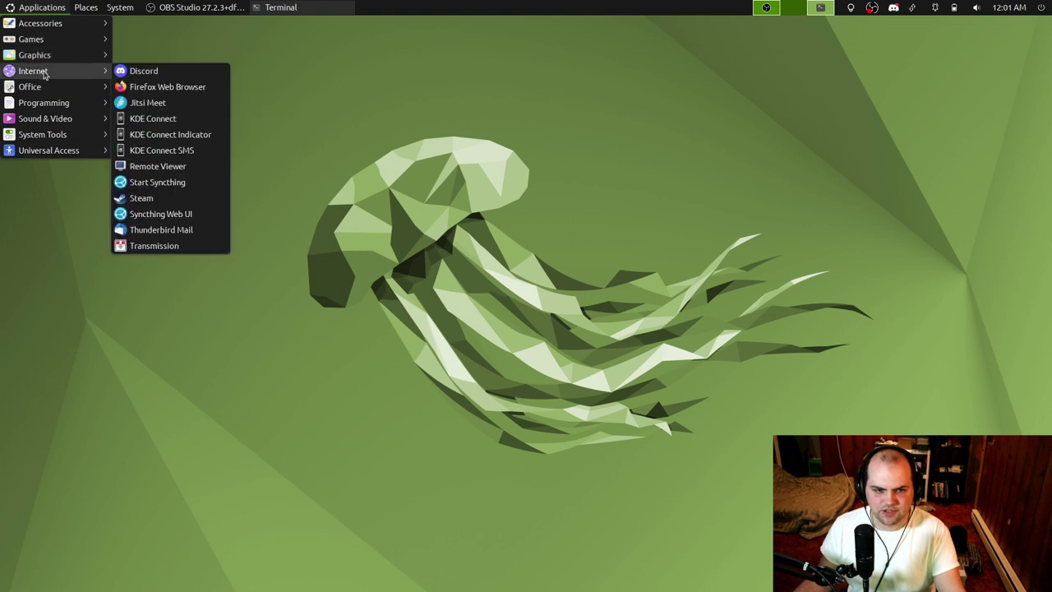
{"action": "mouse_move", "coordinate": [44, 92]}
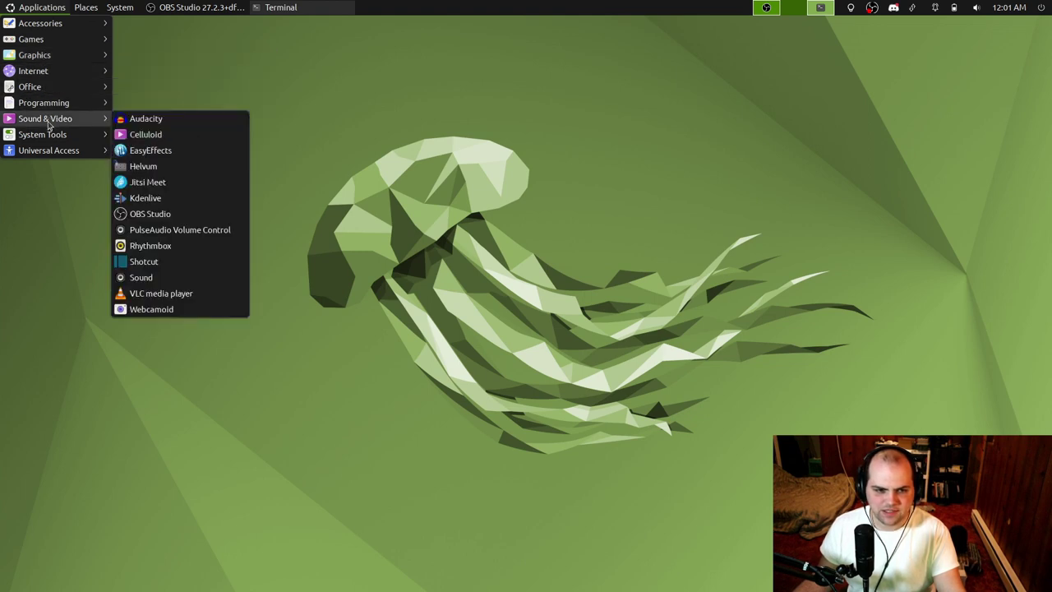
{"action": "mouse_move", "coordinate": [48, 141]}
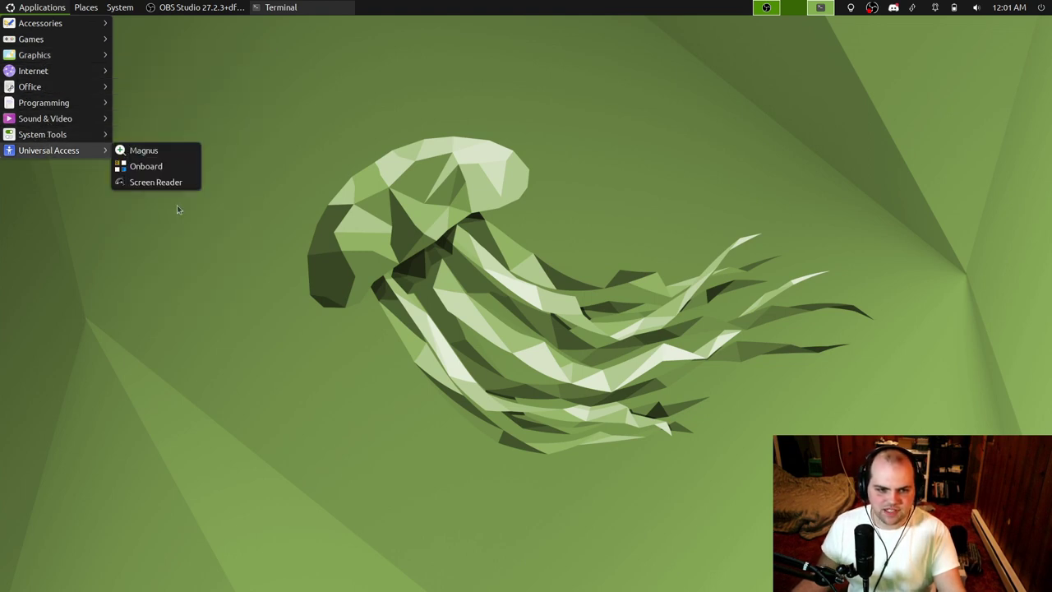
{"action": "left_click", "coordinate": [177, 207]}
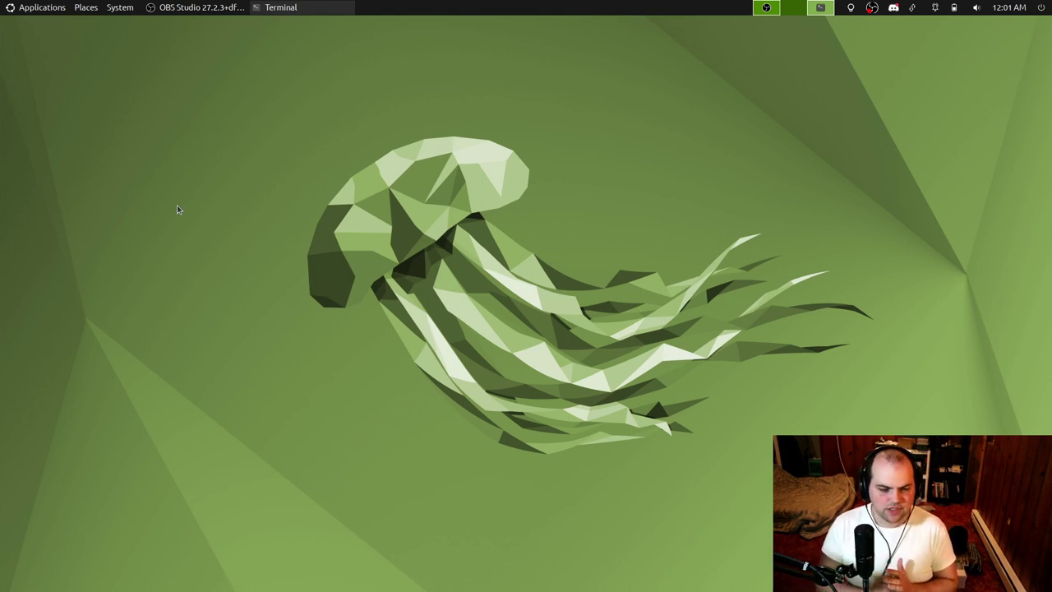
Step: Run uname -r in a new terminal to show kernel 5.15.0-25-generic
{"action": "key", "text": "ctrl+alt+t"}
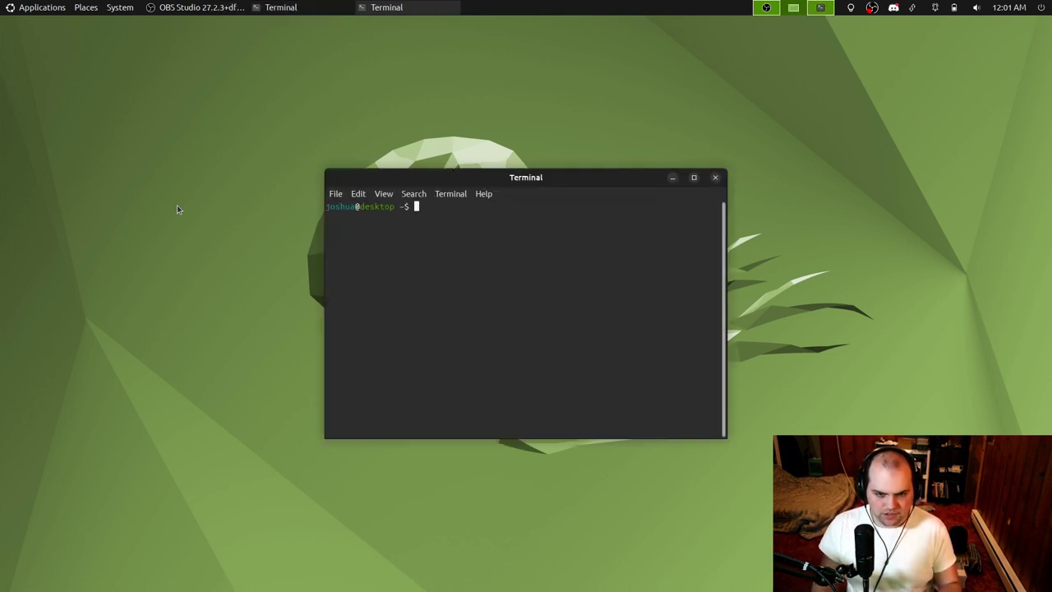
{"action": "type", "text": "uname -r"}
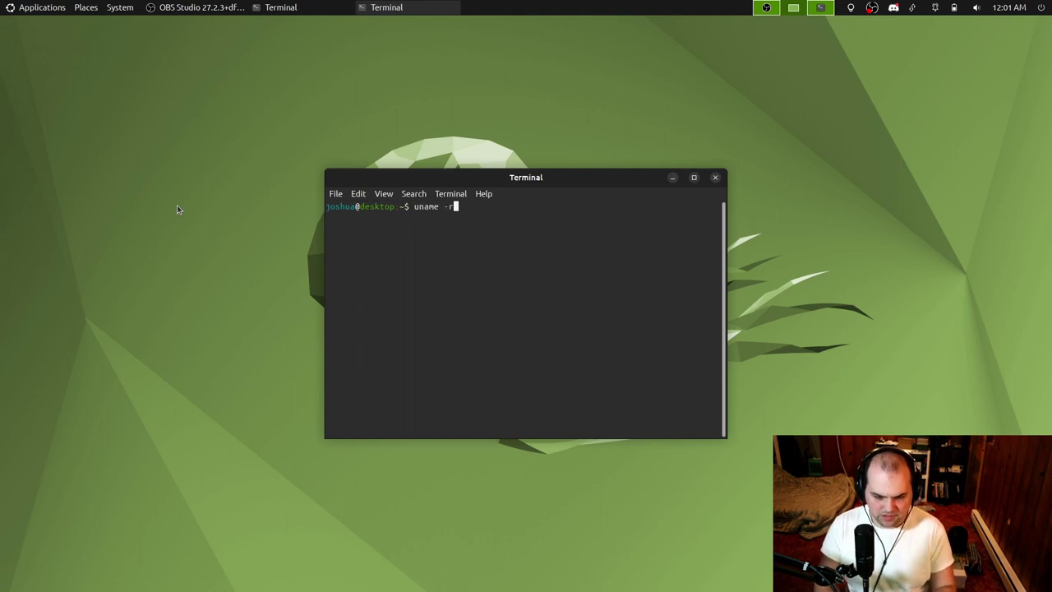
{"action": "key", "text": "Return"}
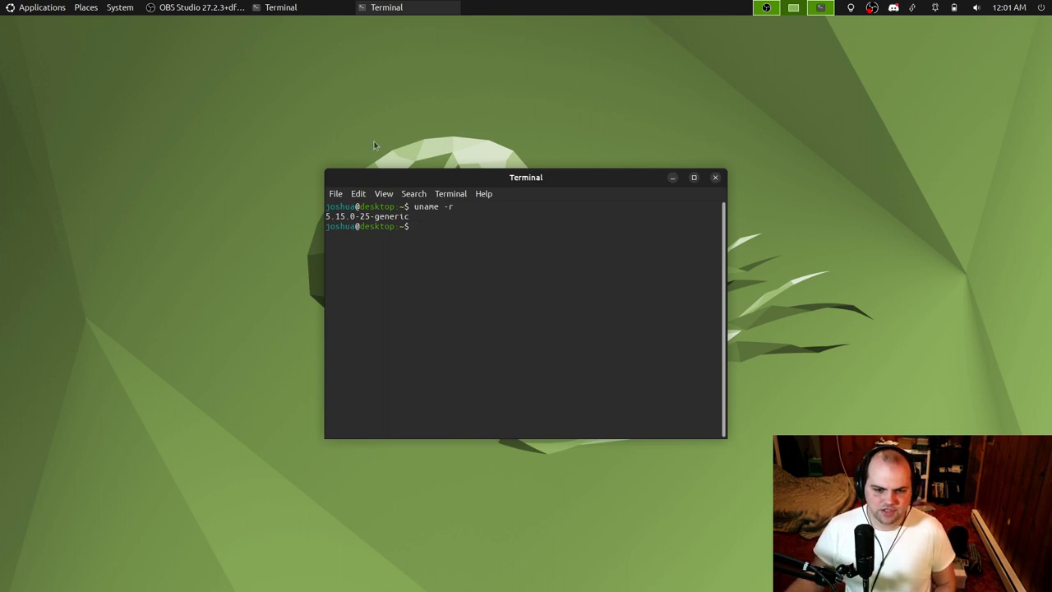
Step: Highlight parts of the kernel release output, then close the terminal window
{"action": "left_click_drag", "start_coordinate": [376, 216], "coordinate": [423, 216]}
{"action": "left_click", "coordinate": [422, 216]}
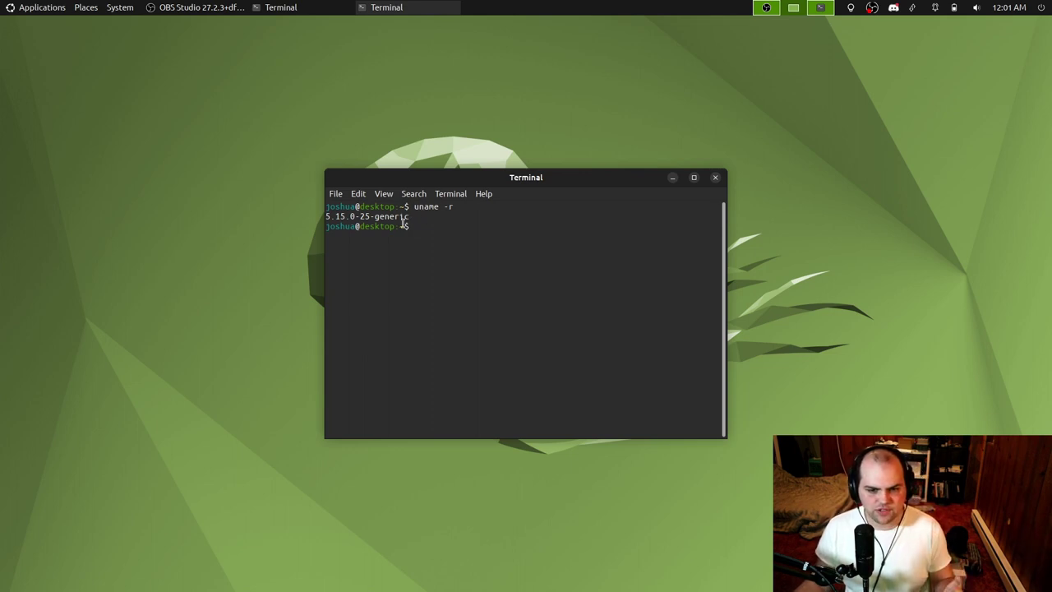
{"action": "left_click_drag", "start_coordinate": [405, 216], "coordinate": [364, 225]}
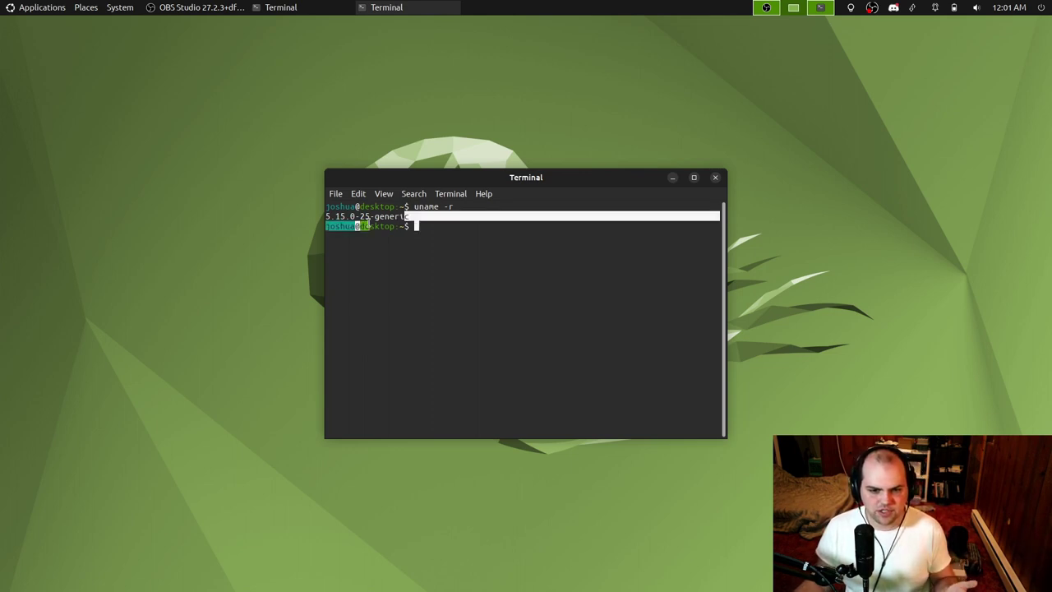
{"action": "left_click", "coordinate": [415, 221]}
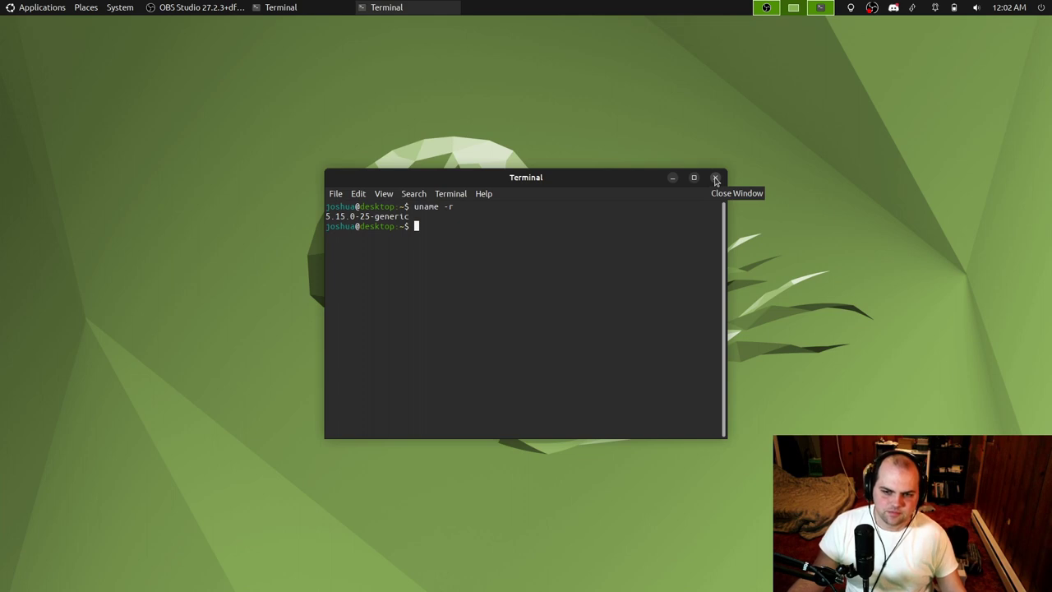
{"action": "left_click", "coordinate": [715, 178]}
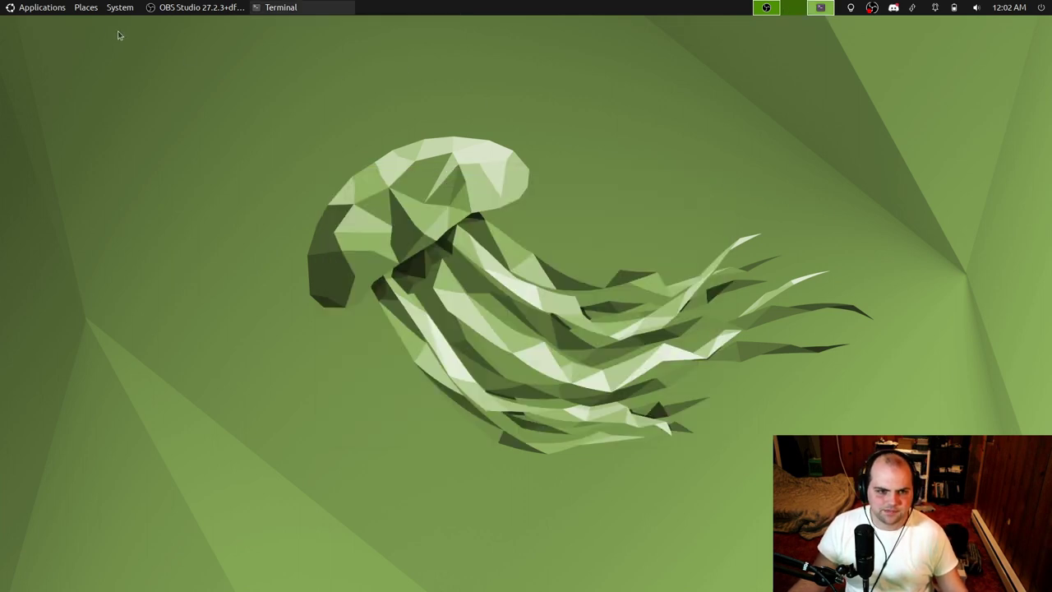
Step: Browse the Applications menu, dismiss it, and launch Appearance Preferences
{"action": "left_click", "coordinate": [37, 7]}
{"action": "mouse_move", "coordinate": [46, 59]}
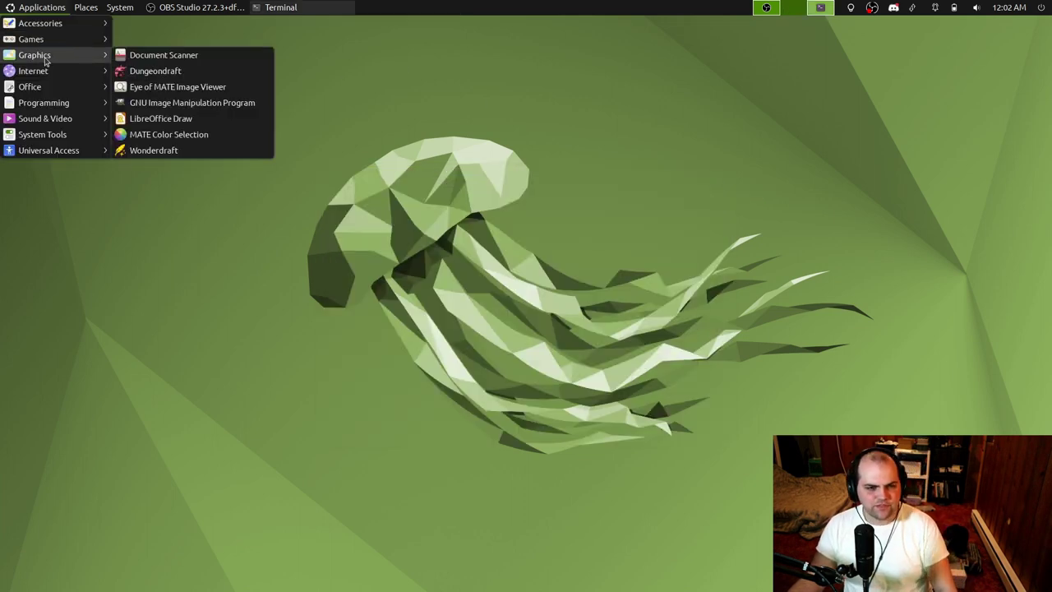
{"action": "left_click", "coordinate": [361, 113]}
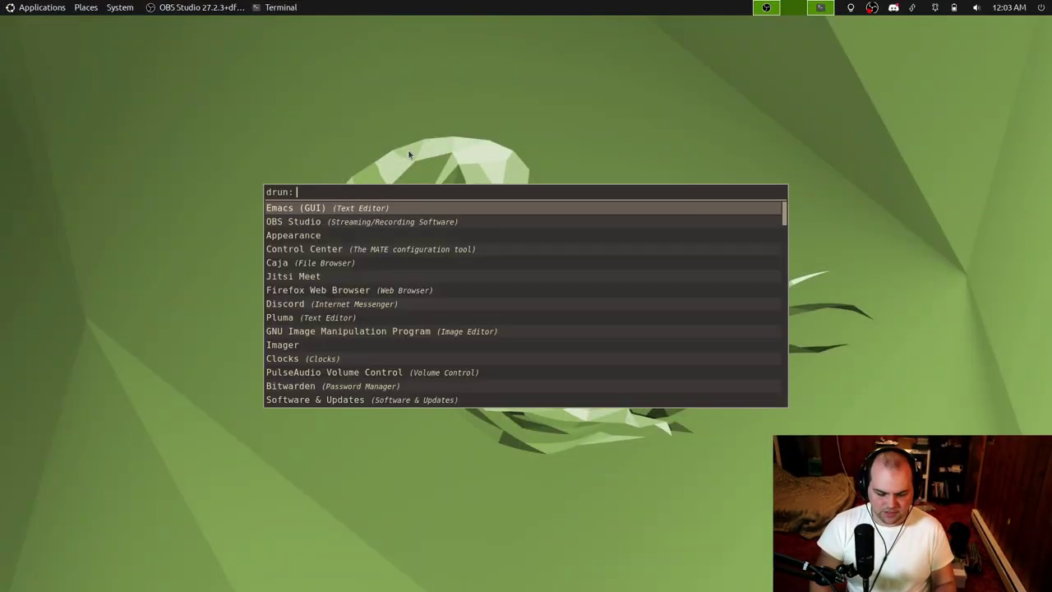
{"action": "key", "text": "Return"}
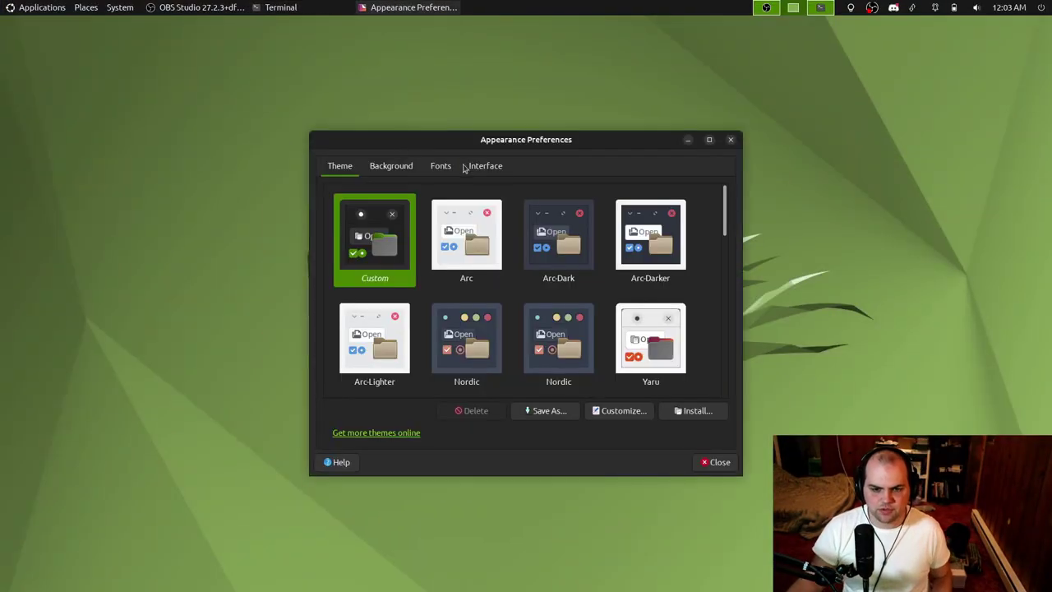
Step: Try Yaru-olive-dark, apply the purple Yaru-purple-dark theme, and open the Places menu
{"action": "scroll", "coordinate": [557, 212], "scroll_direction": "down", "scroll_amount": 2}
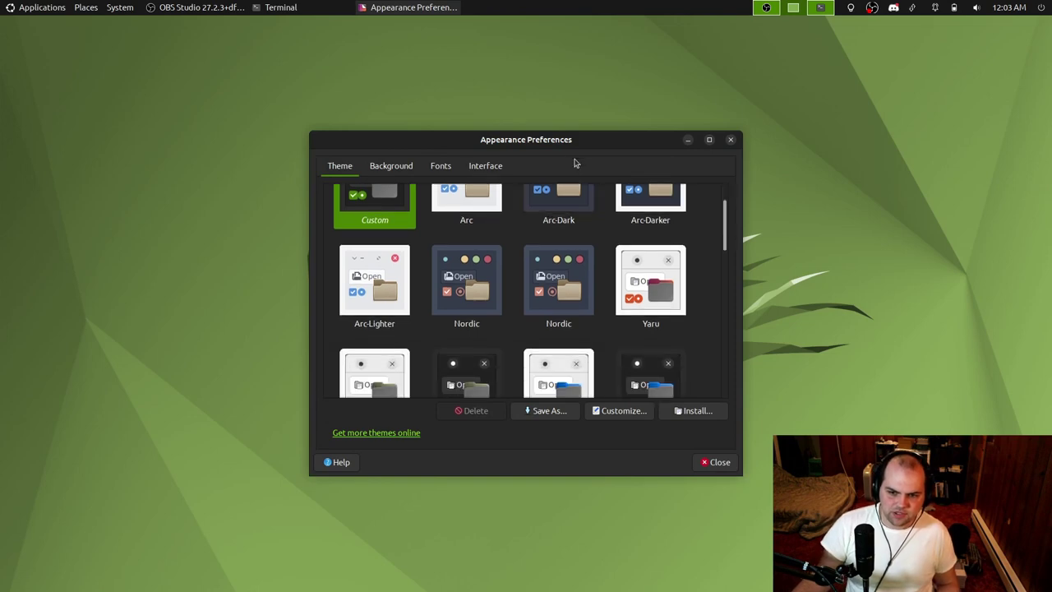
{"action": "left_click_drag", "start_coordinate": [571, 139], "coordinate": [559, 36]}
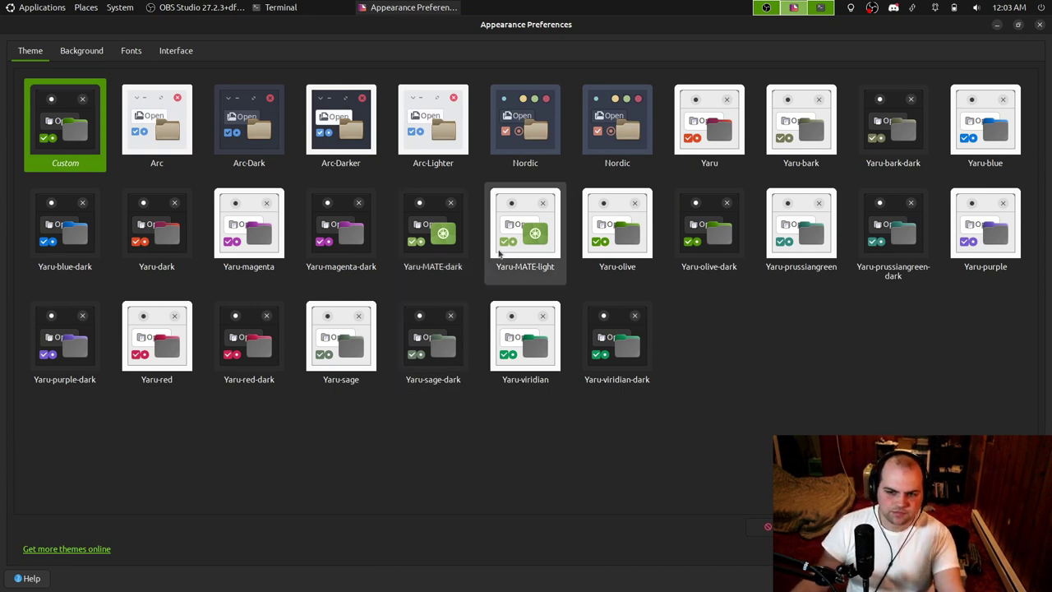
{"action": "left_click", "coordinate": [697, 226]}
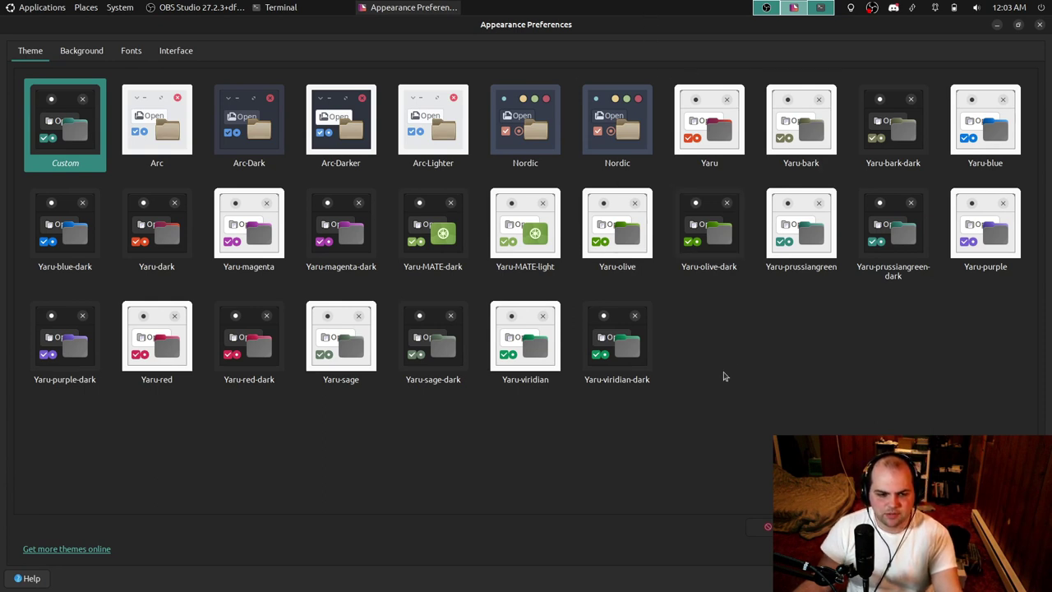
{"action": "left_click", "coordinate": [89, 367]}
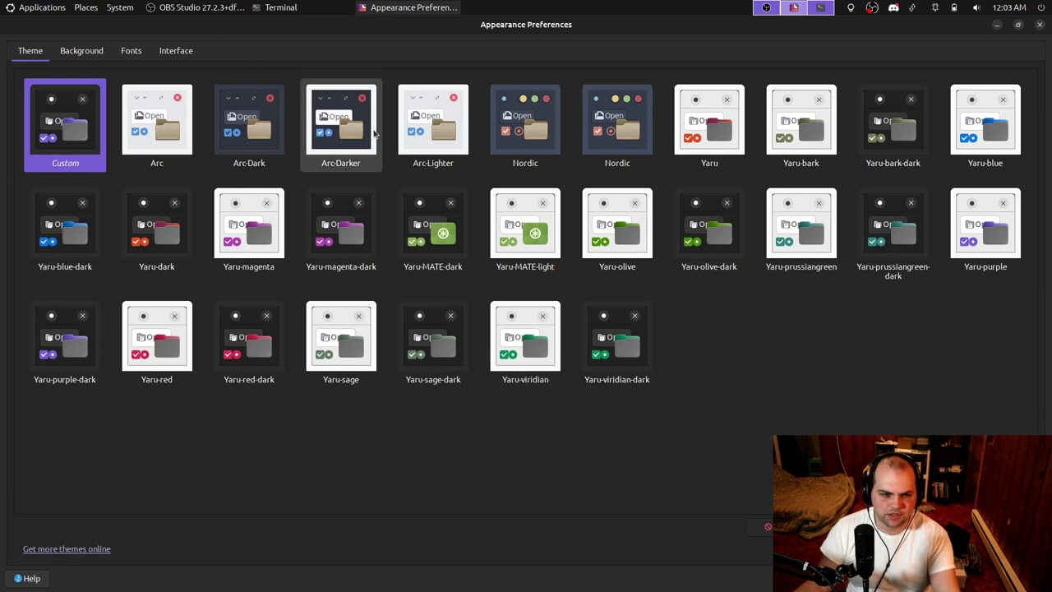
{"action": "left_click", "coordinate": [78, 8]}
Step: Open the home folder and reposition it and Appearance Preferences side by side
{"action": "left_click", "coordinate": [102, 23]}
{"action": "mouse_move", "coordinate": [450, 4]}
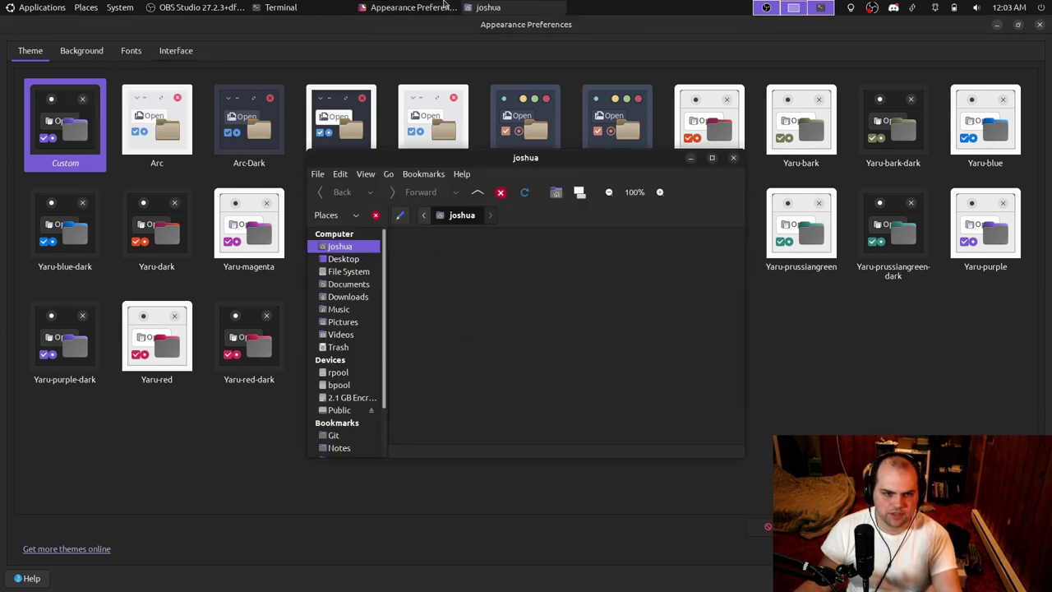
{"action": "left_click_drag", "start_coordinate": [476, 158], "coordinate": [214, 78]}
{"action": "left_click_drag", "start_coordinate": [698, 30], "coordinate": [620, 85]}
Step: Cycle the theme through Yaru-olive-dark, Yaru-blue-dark and Yaru-bark-dark
{"action": "scroll", "coordinate": [682, 206], "scroll_direction": "down", "scroll_amount": 4}
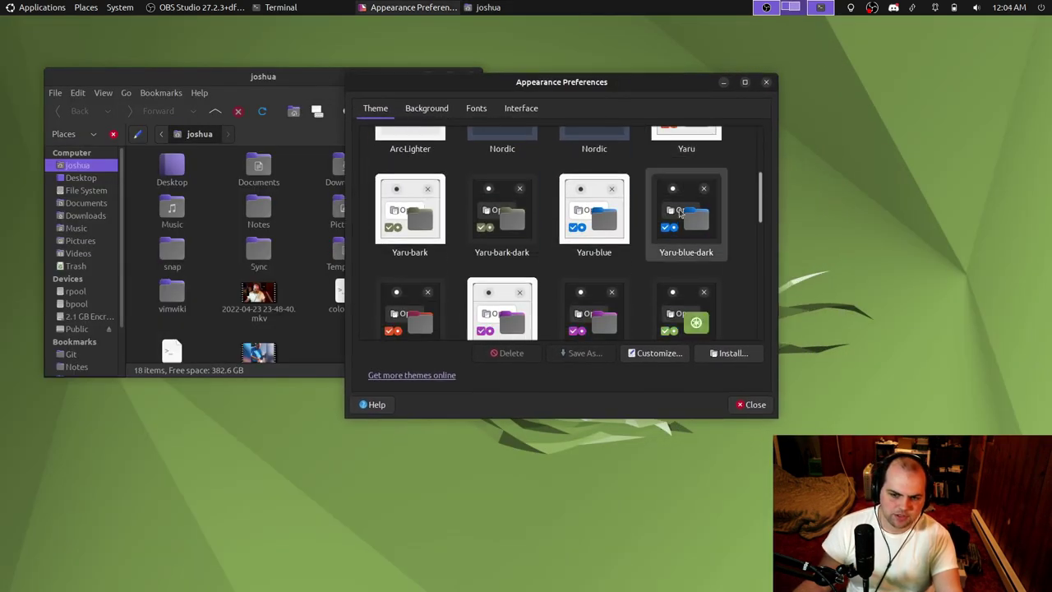
{"action": "scroll", "coordinate": [684, 246], "scroll_direction": "up", "scroll_amount": 4}
{"action": "scroll", "coordinate": [612, 209], "scroll_direction": "down", "scroll_amount": 3}
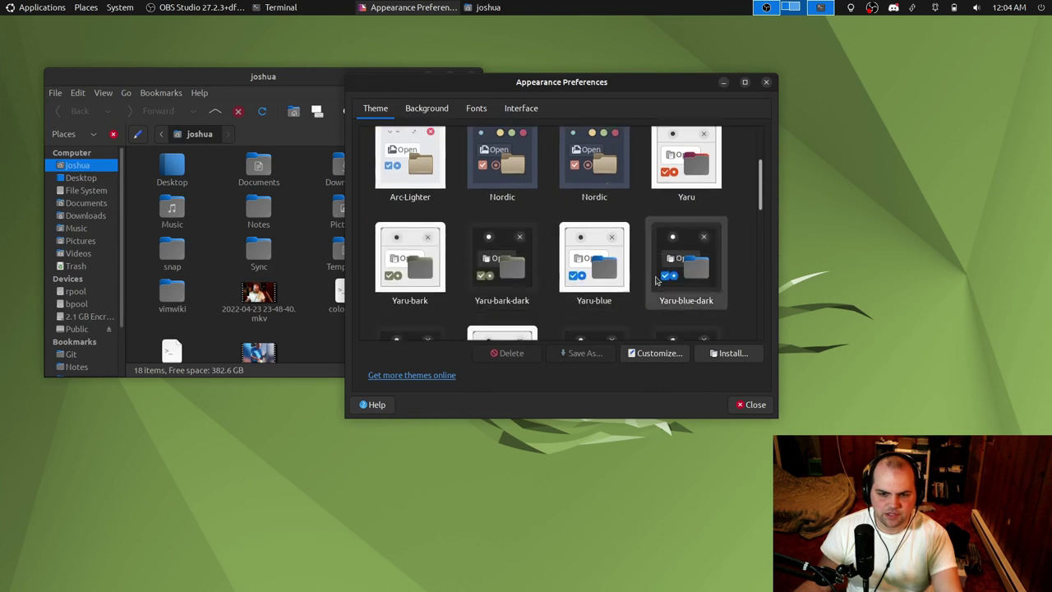
{"action": "scroll", "coordinate": [678, 271], "scroll_direction": "down", "scroll_amount": 4}
{"action": "left_click", "coordinate": [690, 251]}
{"action": "scroll", "coordinate": [658, 263], "scroll_direction": "up", "scroll_amount": 7}
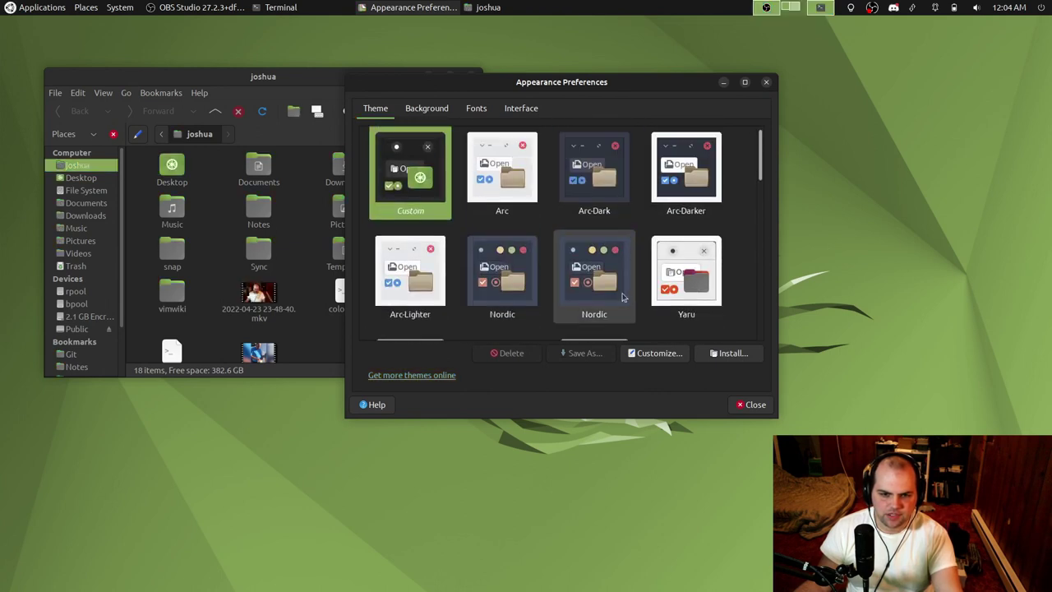
{"action": "scroll", "coordinate": [724, 304], "scroll_direction": "down", "scroll_amount": 5}
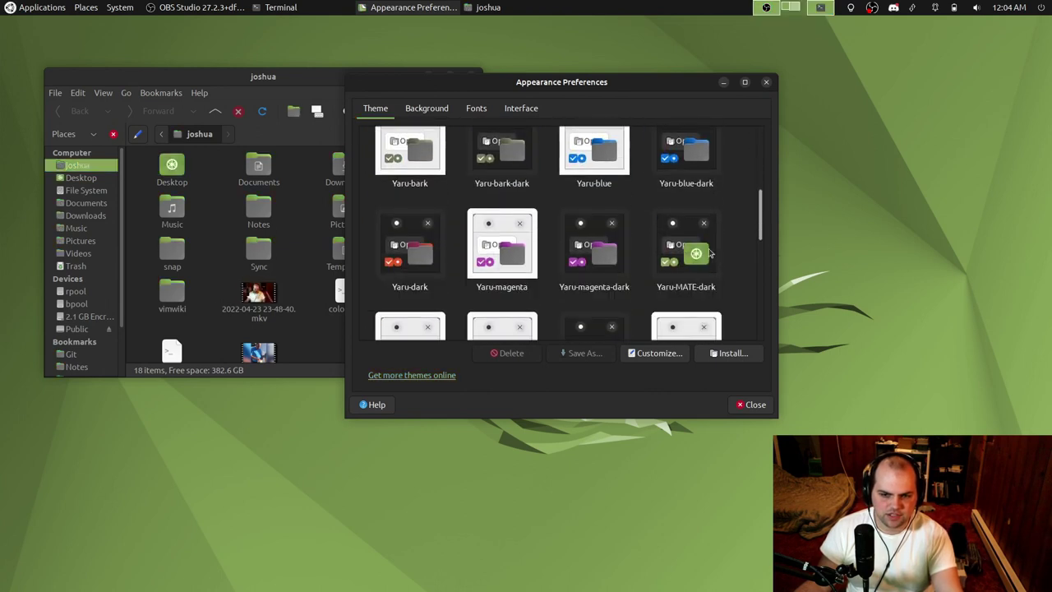
{"action": "left_click", "coordinate": [686, 161]}
{"action": "scroll", "coordinate": [543, 312], "scroll_direction": "down", "scroll_amount": 3}
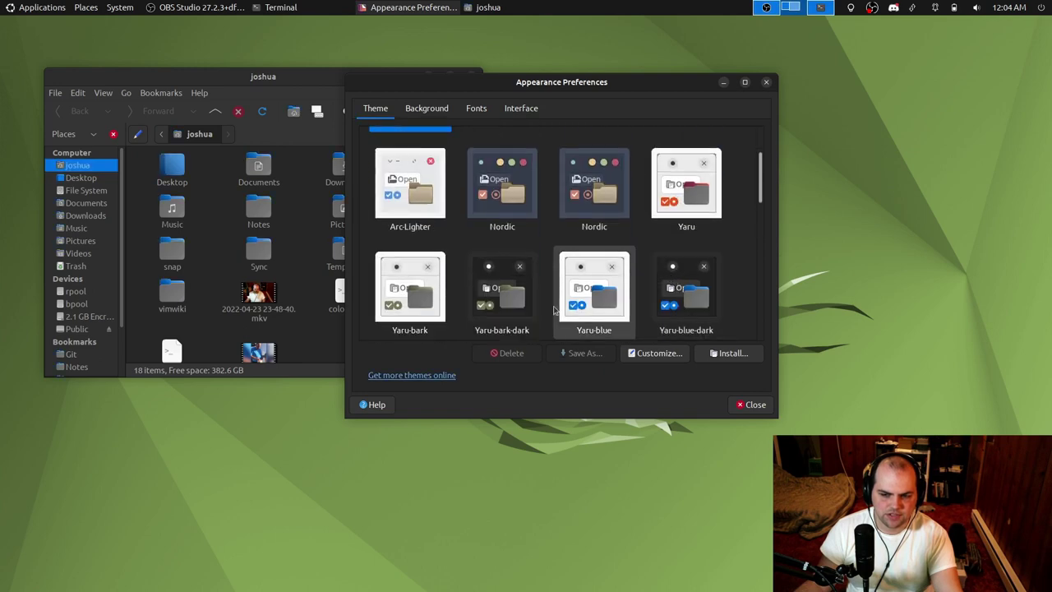
{"action": "left_click", "coordinate": [518, 298]}
Step: Try Yaru-magenta-dark, settle on green Yaru-olive-dark, and close Appearance Preferences
{"action": "scroll", "coordinate": [575, 280], "scroll_direction": "down", "scroll_amount": 4}
{"action": "left_click", "coordinate": [596, 265]}
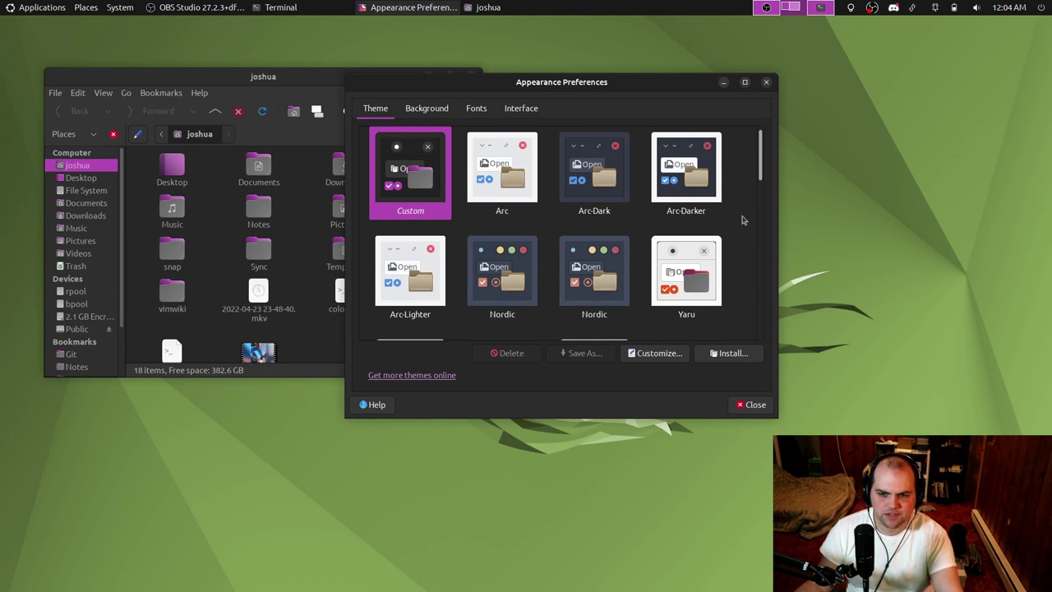
{"action": "scroll", "coordinate": [629, 290], "scroll_direction": "down", "scroll_amount": 5}
{"action": "scroll", "coordinate": [628, 290], "scroll_direction": "down", "scroll_amount": 3}
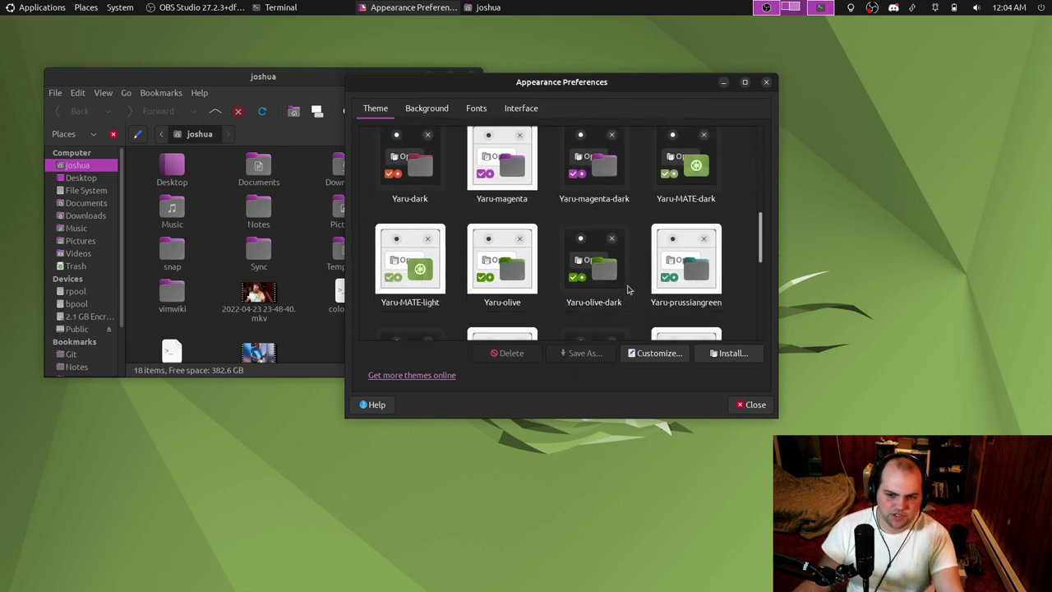
{"action": "scroll", "coordinate": [628, 290], "scroll_direction": "down", "scroll_amount": 1}
{"action": "left_click", "coordinate": [588, 211]}
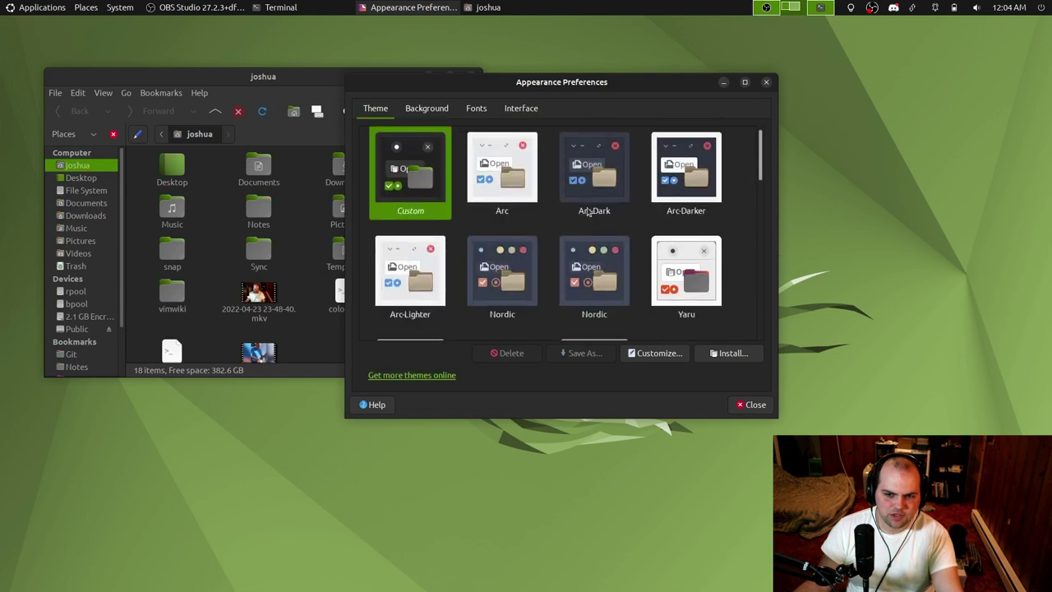
{"action": "left_click", "coordinate": [766, 82]}
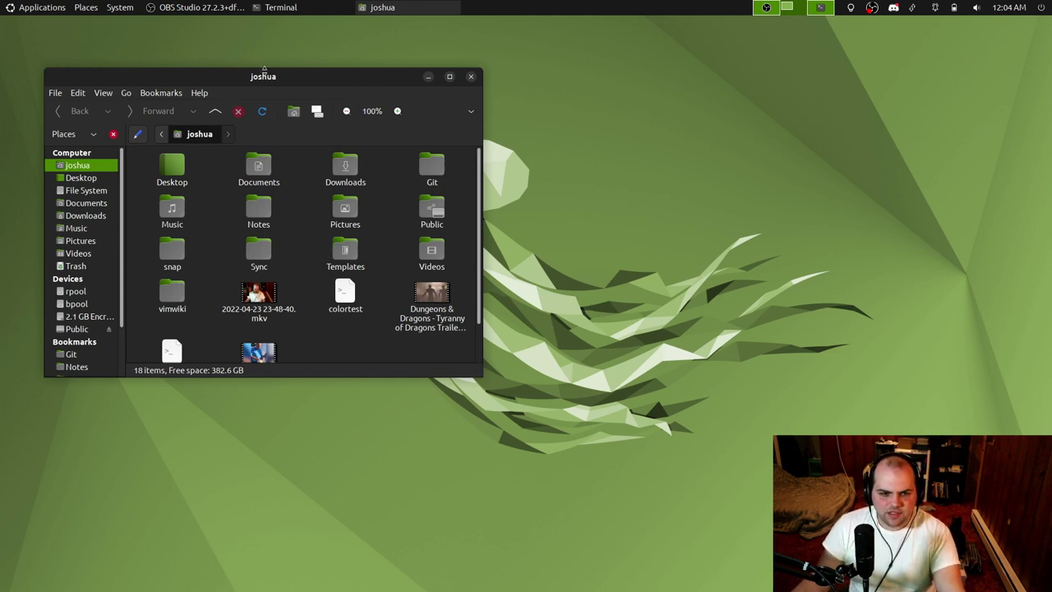
{"action": "left_click_drag", "start_coordinate": [263, 76], "coordinate": [328, 76]}
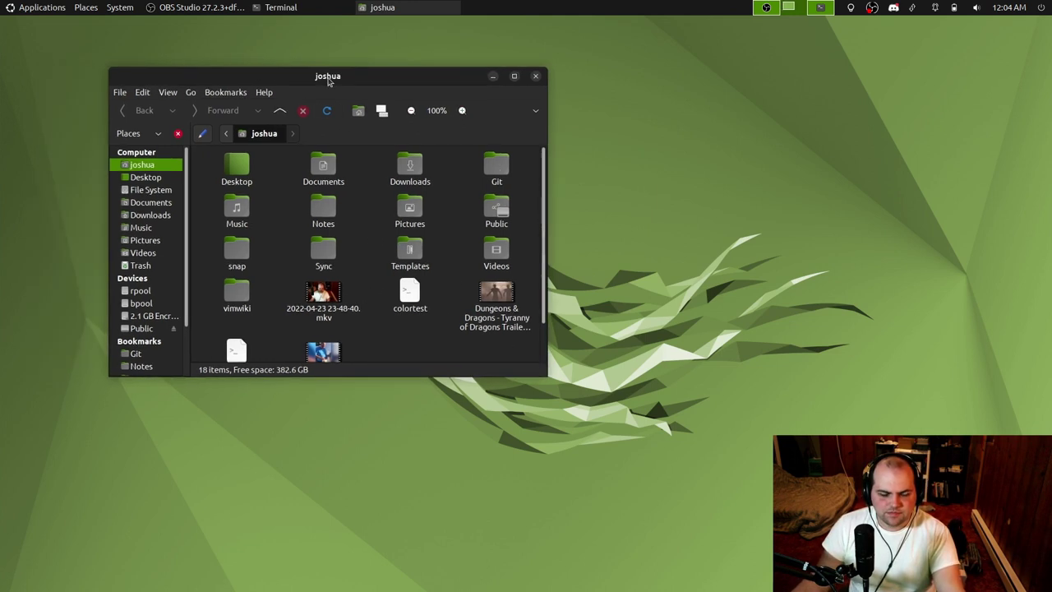
{"action": "left_click", "coordinate": [80, 8]}
{"action": "mouse_move", "coordinate": [45, 12]}
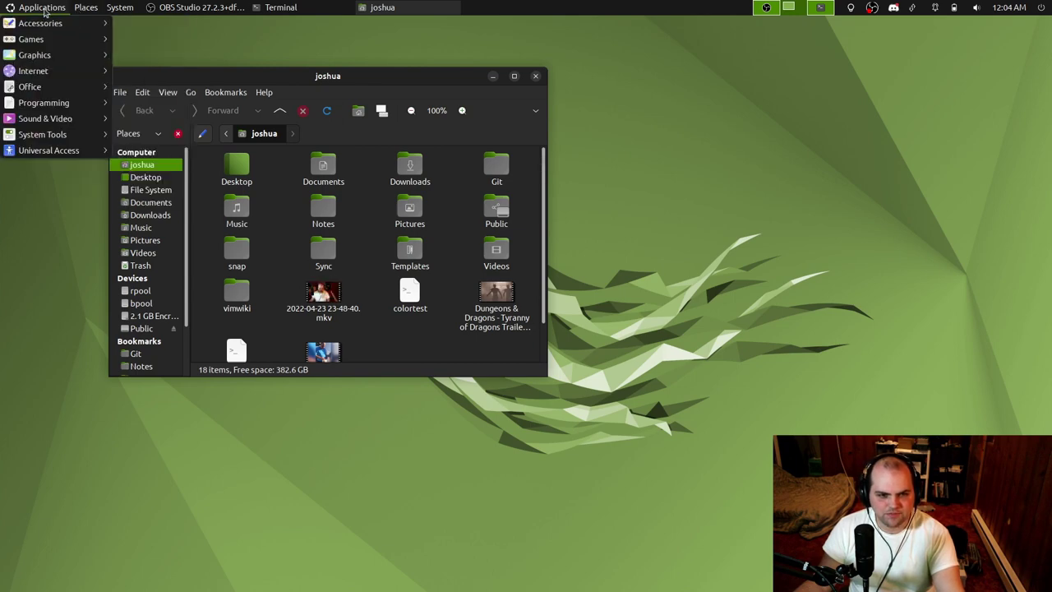
{"action": "mouse_move", "coordinate": [51, 31]}
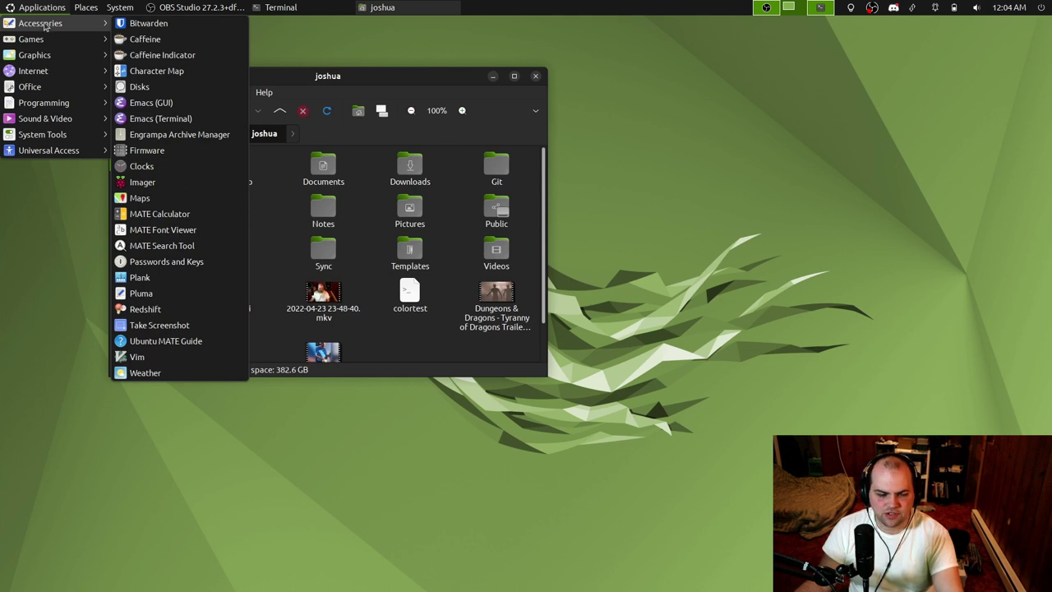
{"action": "left_click", "coordinate": [36, 6]}
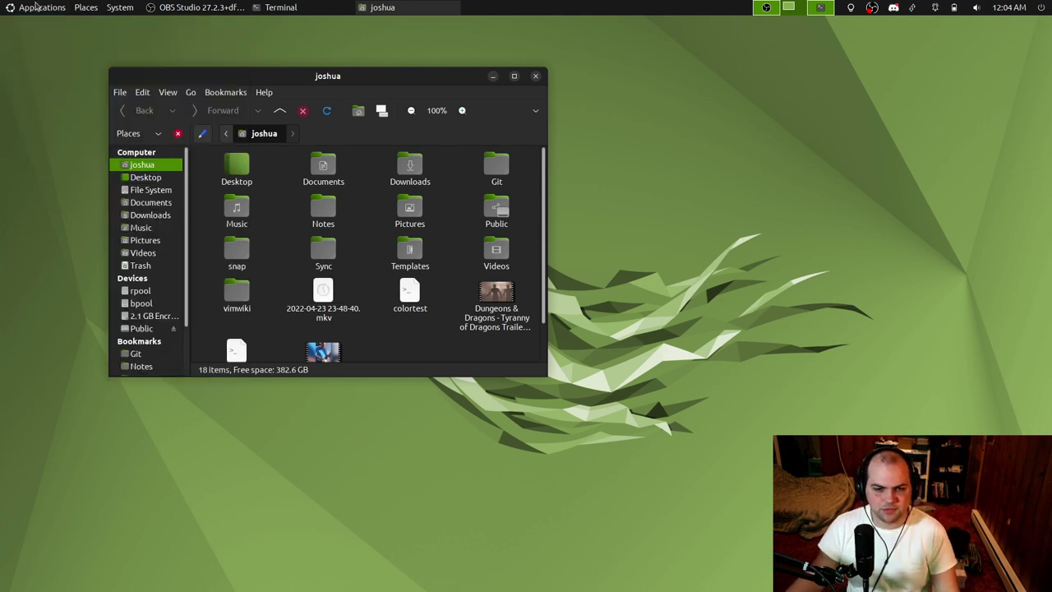
{"action": "left_click", "coordinate": [36, 6]}
{"action": "mouse_move", "coordinate": [51, 95]}
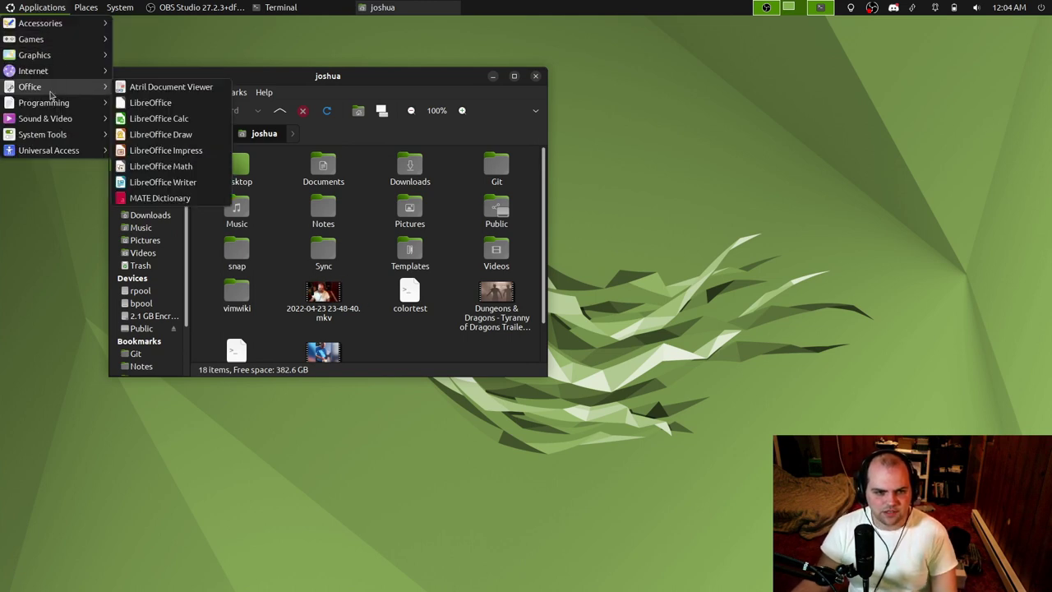
{"action": "left_click", "coordinate": [304, 82]}
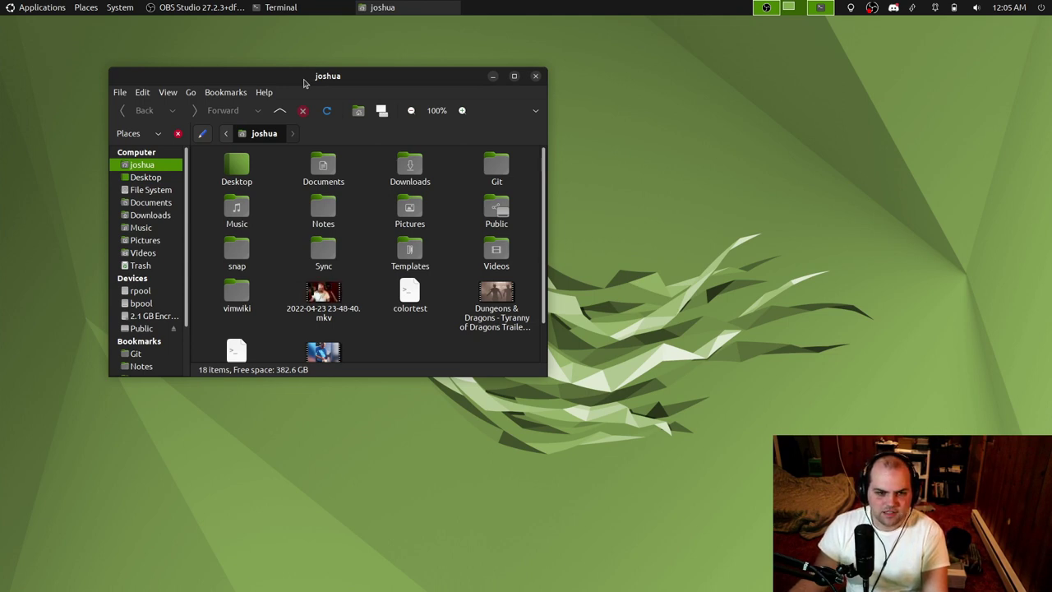
{"action": "left_click", "coordinate": [120, 8]}
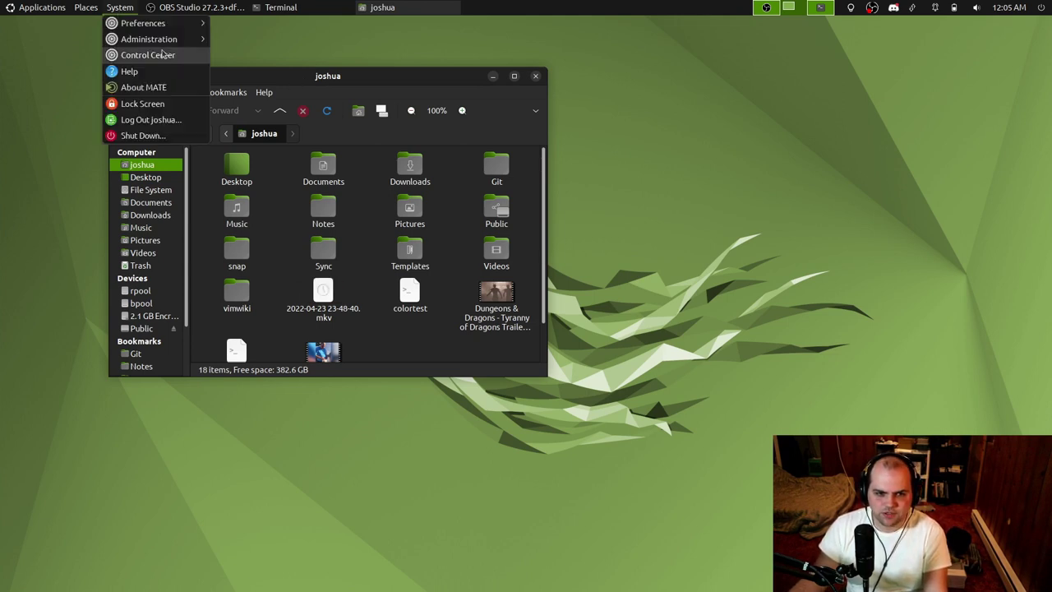
{"action": "mouse_move", "coordinate": [171, 31]}
{"action": "mouse_move", "coordinate": [246, 28]}
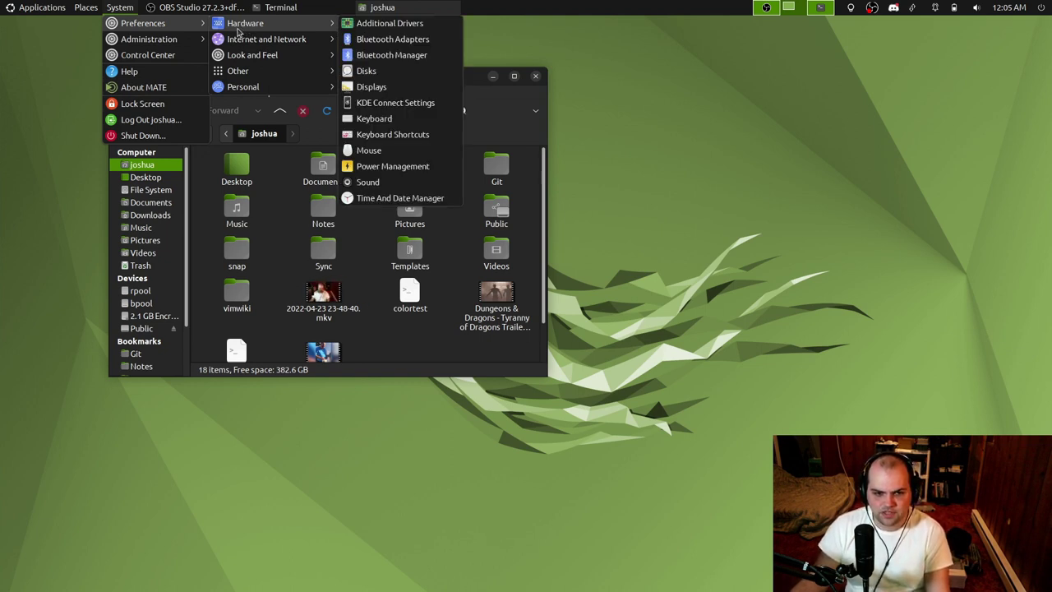
{"action": "mouse_move", "coordinate": [250, 69]}
{"action": "left_click", "coordinate": [286, 241]}
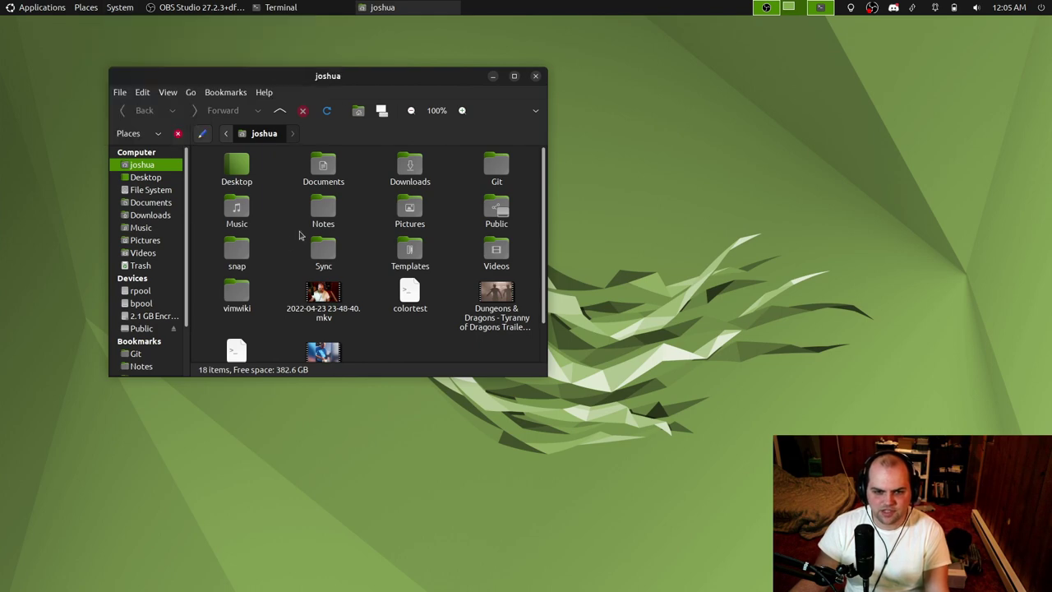
{"action": "left_click", "coordinate": [143, 92]}
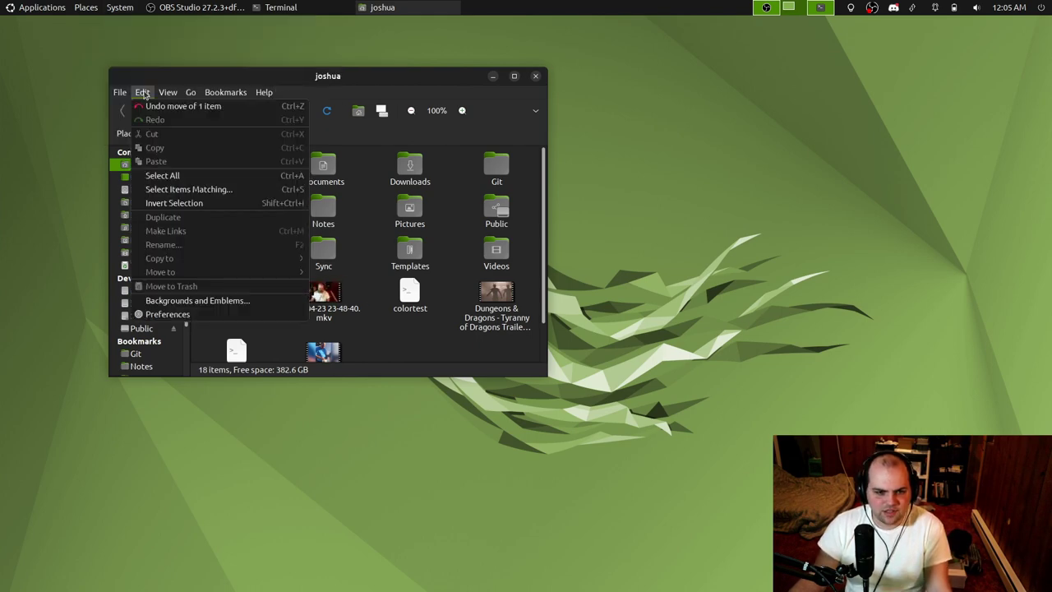
{"action": "left_click", "coordinate": [178, 315]}
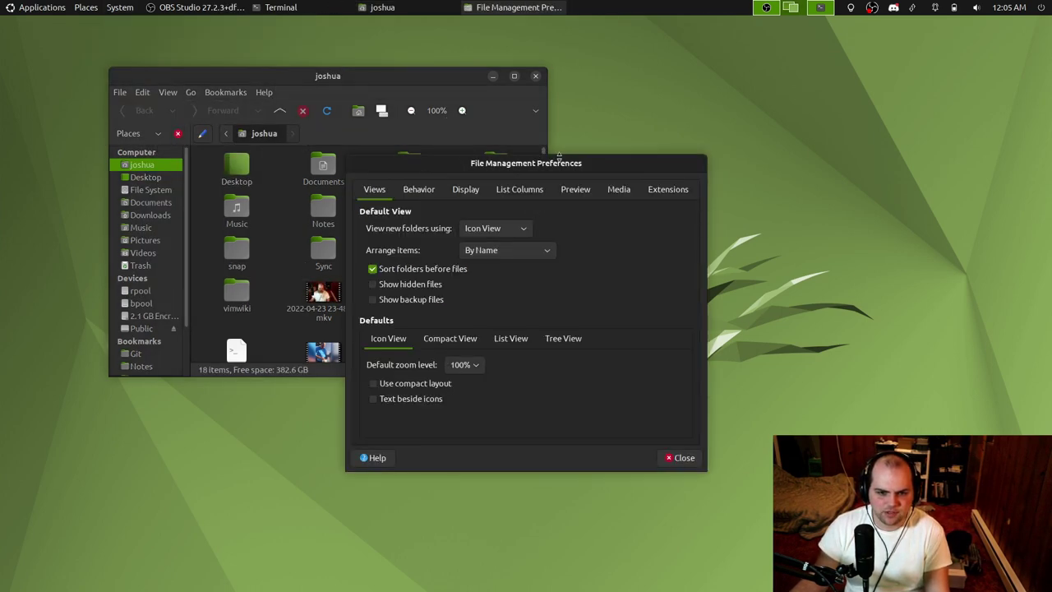
{"action": "left_click_drag", "start_coordinate": [555, 173], "coordinate": [359, 139]}
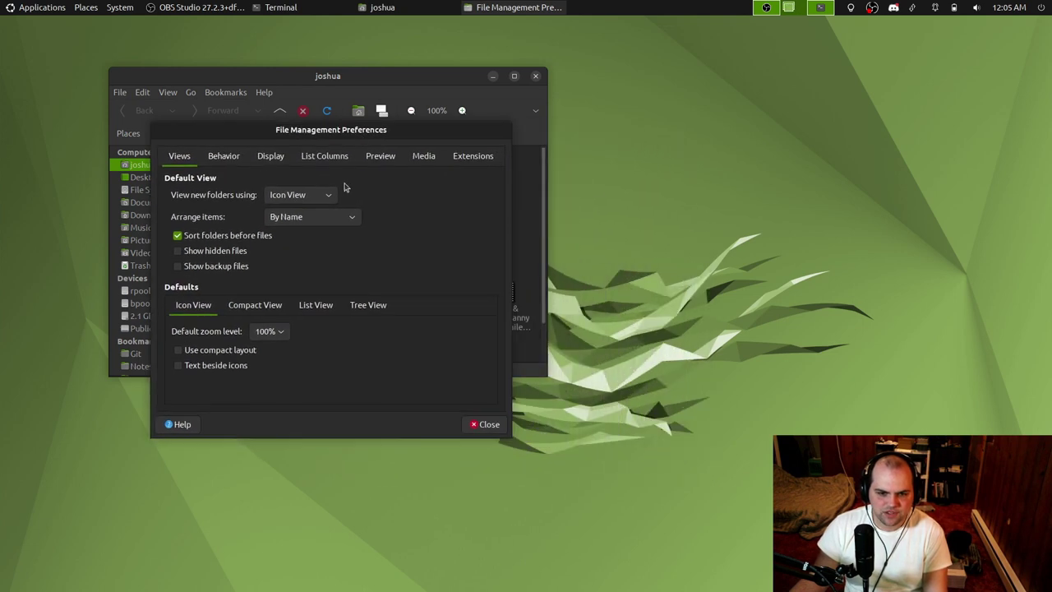
{"action": "left_click", "coordinate": [220, 155]}
{"action": "left_click", "coordinate": [283, 161]}
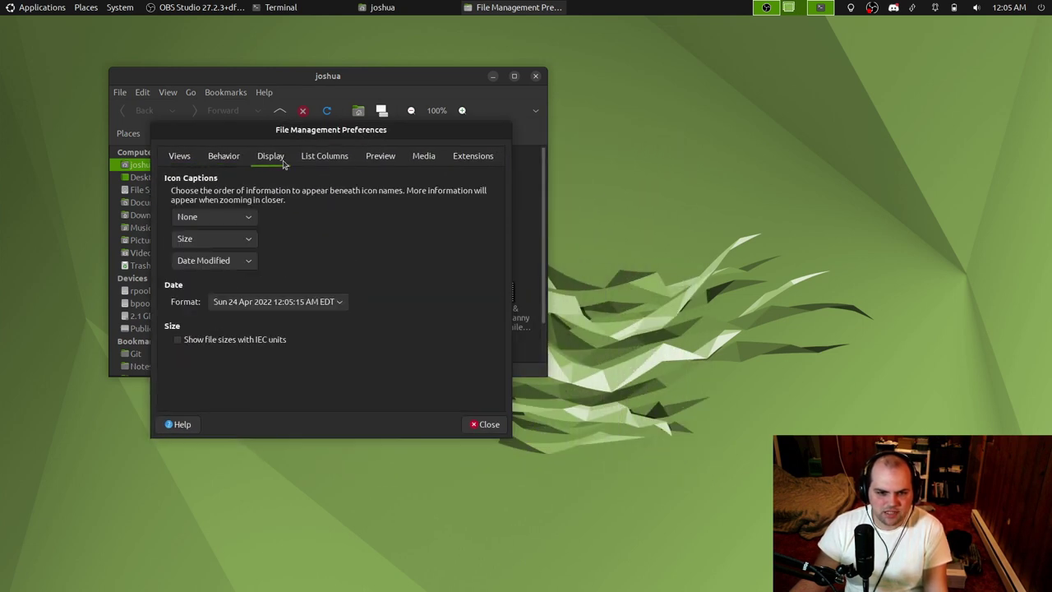
{"action": "left_click", "coordinate": [337, 161]}
{"action": "left_click", "coordinate": [392, 161]}
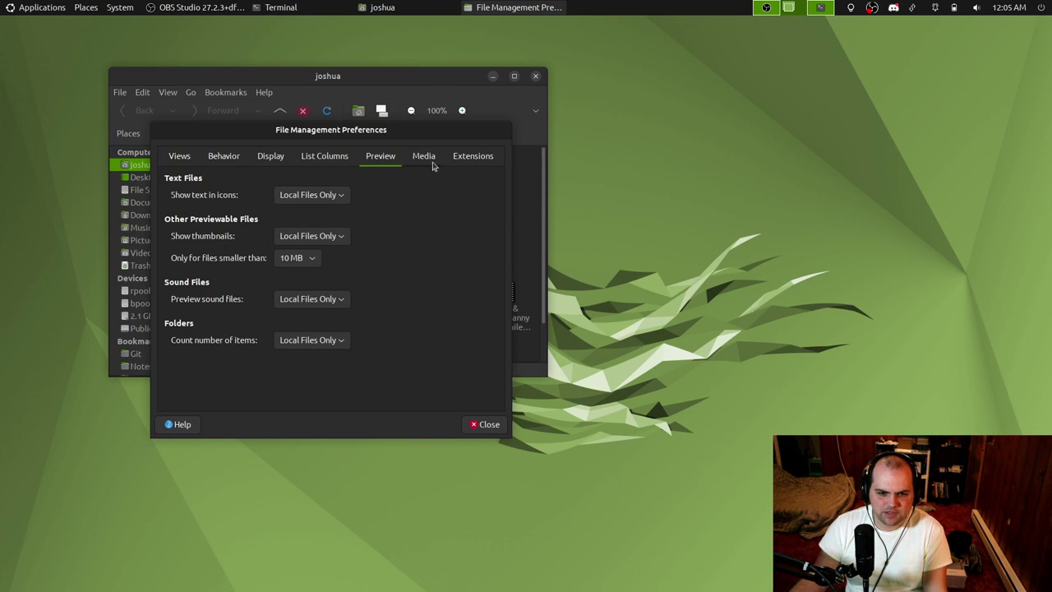
{"action": "left_click", "coordinate": [433, 164]}
{"action": "left_click", "coordinate": [485, 162]}
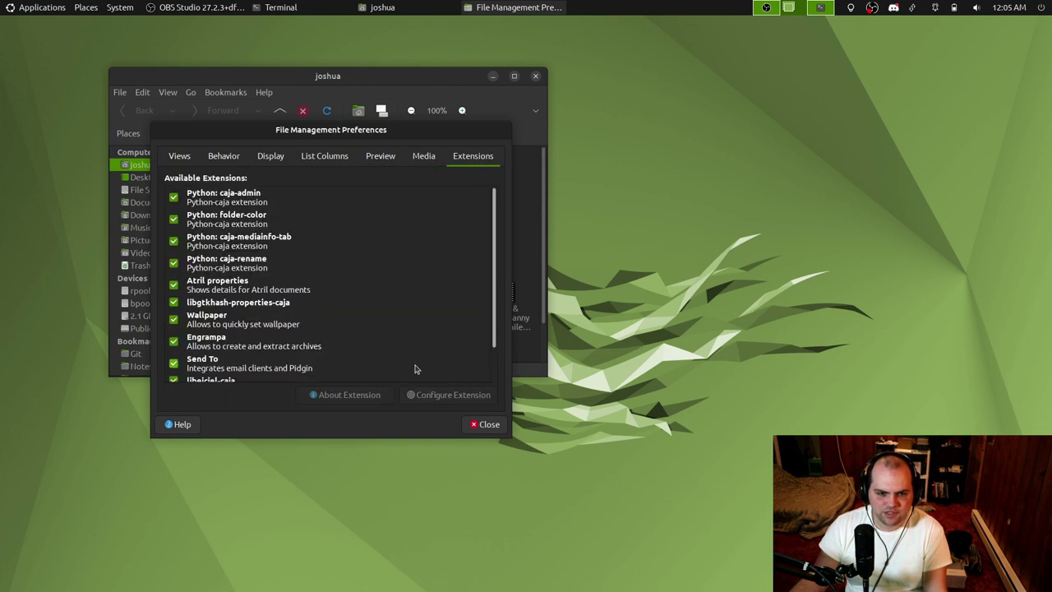
{"action": "scroll", "coordinate": [351, 375], "scroll_direction": "down", "scroll_amount": 3}
{"action": "scroll", "coordinate": [351, 375], "scroll_direction": "up", "scroll_amount": 3}
Step: Close File Management Preferences and reopen Appearance Preferences' theme customisation via the System menu
{"action": "left_click", "coordinate": [500, 424]}
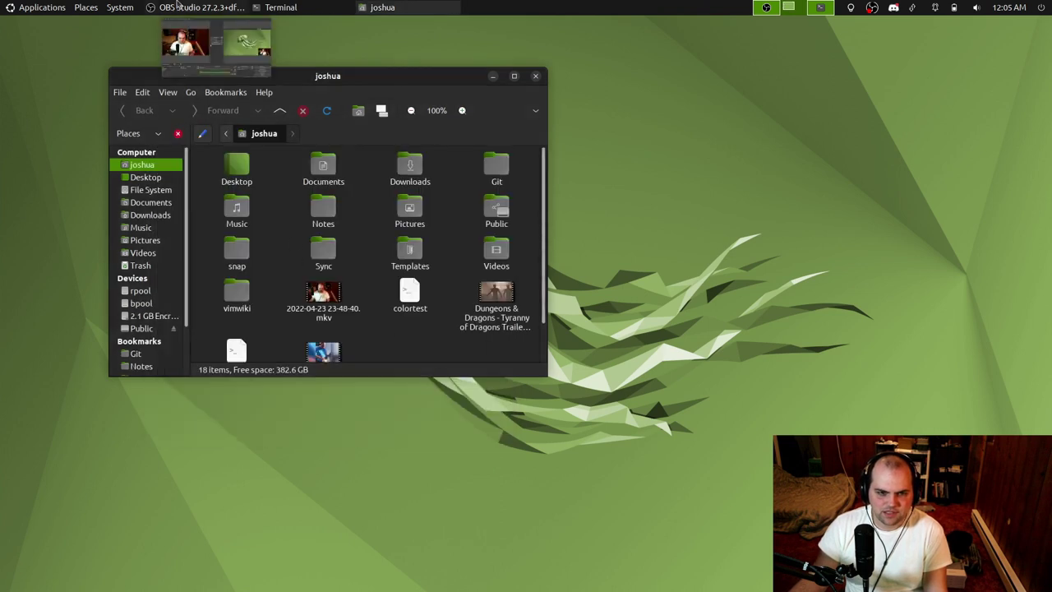
{"action": "left_click", "coordinate": [119, 8]}
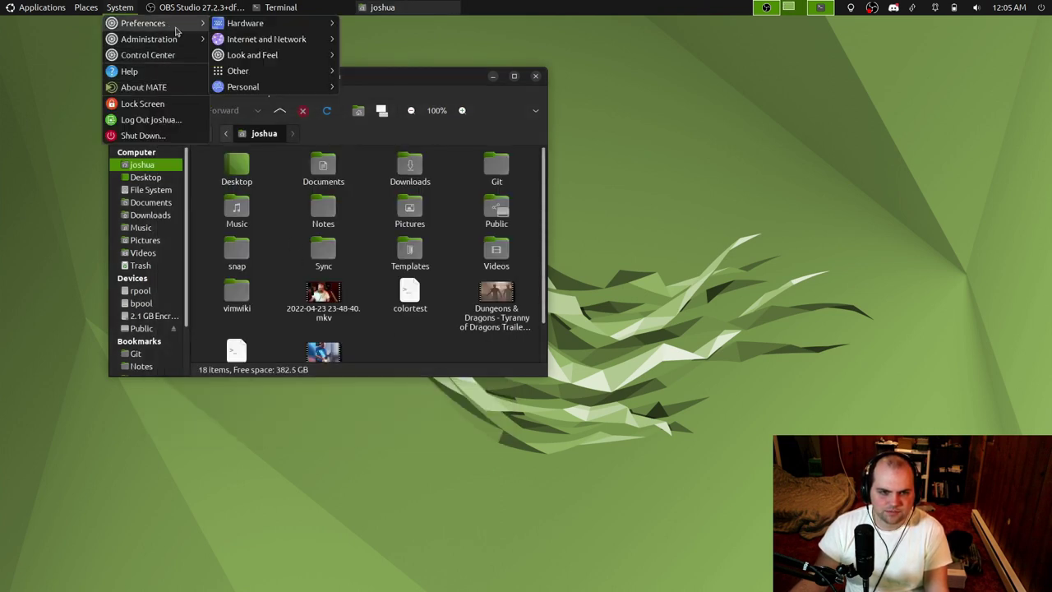
{"action": "mouse_move", "coordinate": [292, 61]}
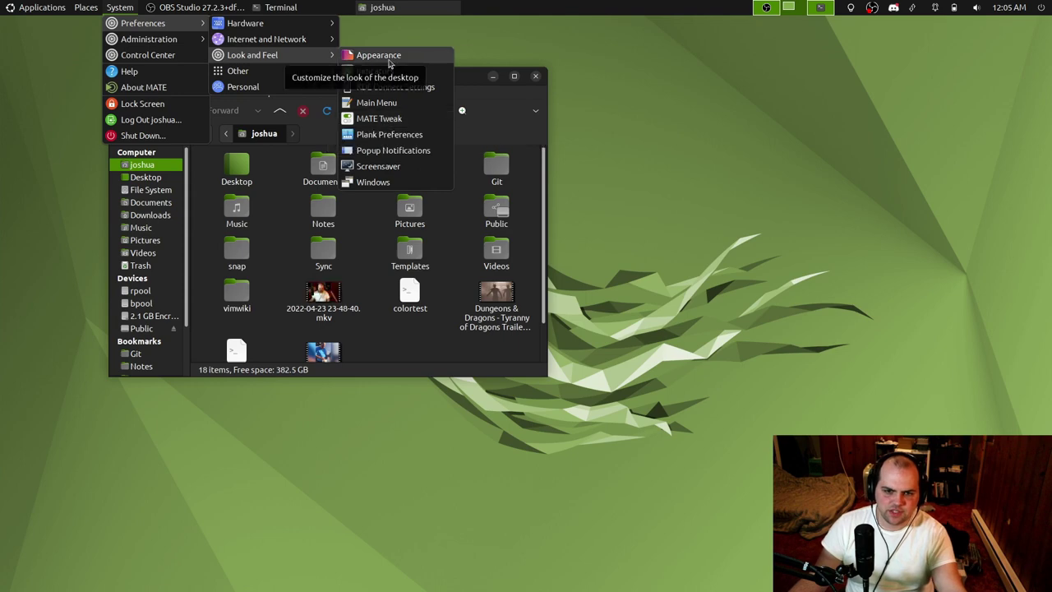
{"action": "left_click", "coordinate": [387, 55]}
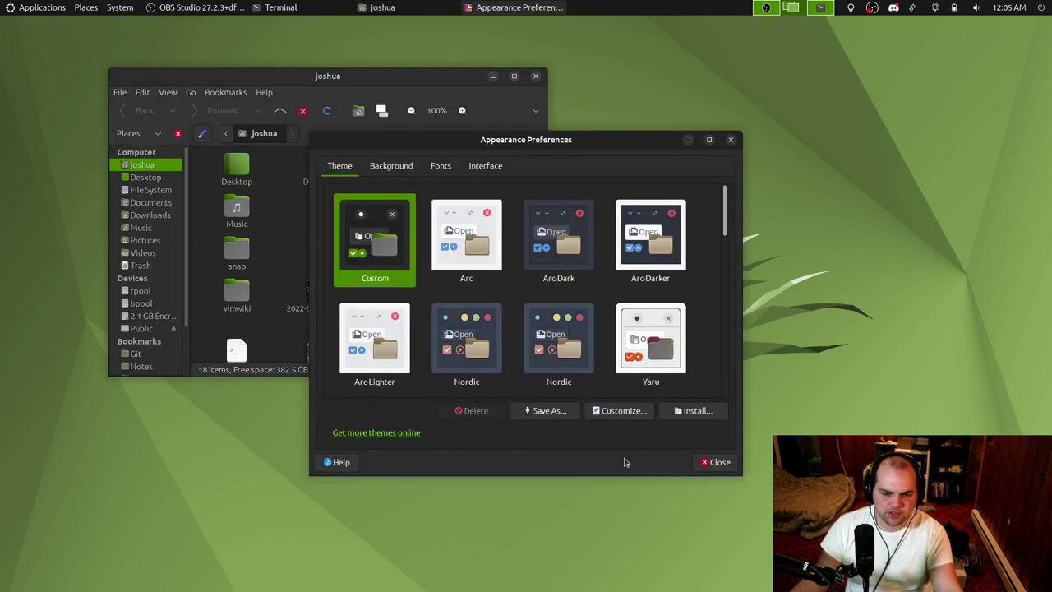
{"action": "left_click", "coordinate": [622, 412]}
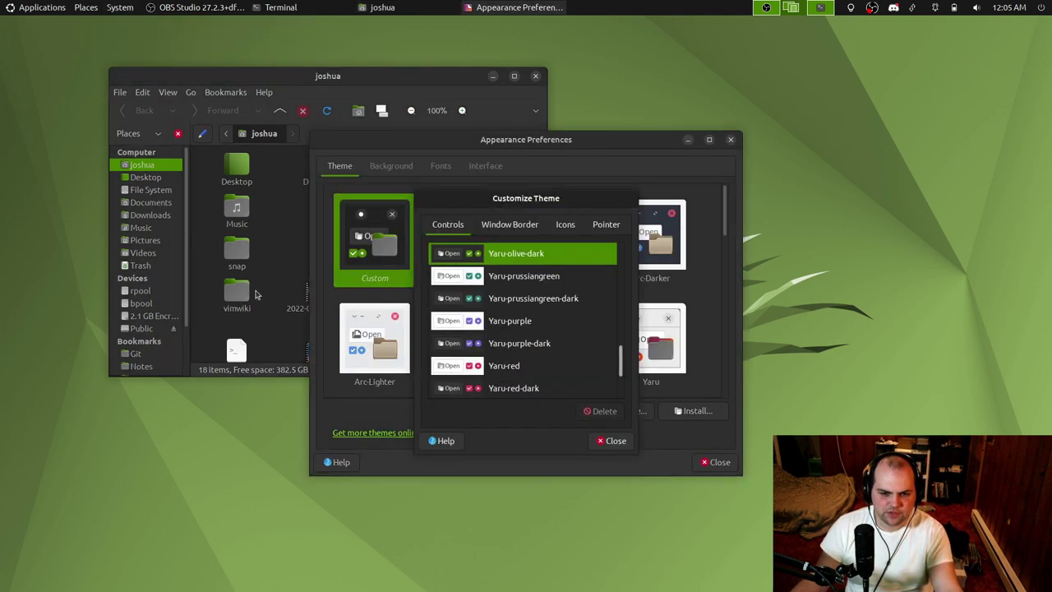
Step: Try the Breeze Light, Breeze and Default pointer themes, returning to Yaru
{"action": "left_click", "coordinate": [514, 227]}
{"action": "scroll", "coordinate": [530, 357], "scroll_direction": "up", "scroll_amount": 10}
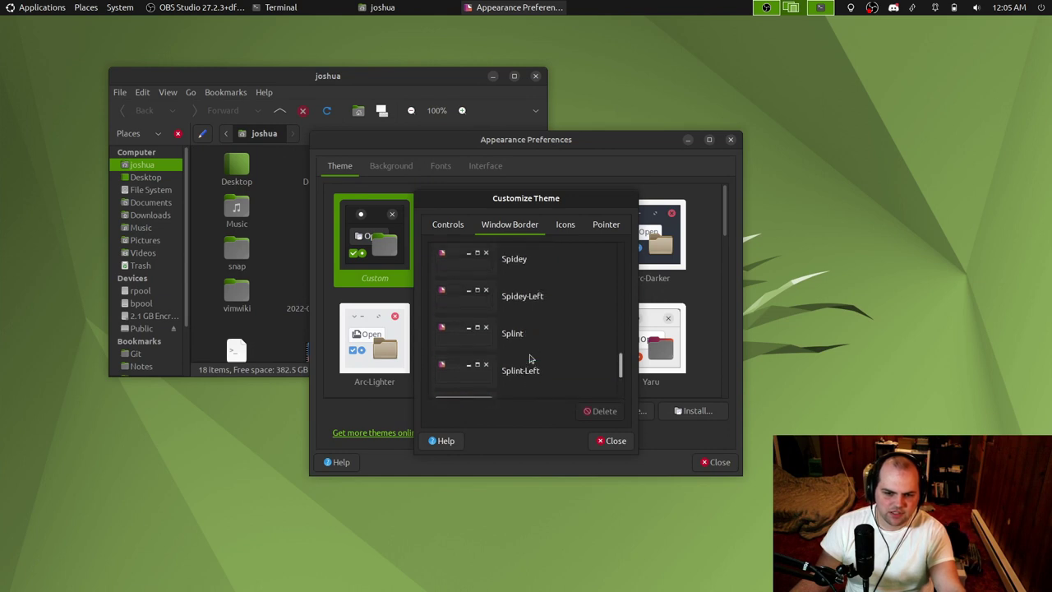
{"action": "scroll", "coordinate": [530, 357], "scroll_direction": "up", "scroll_amount": 8}
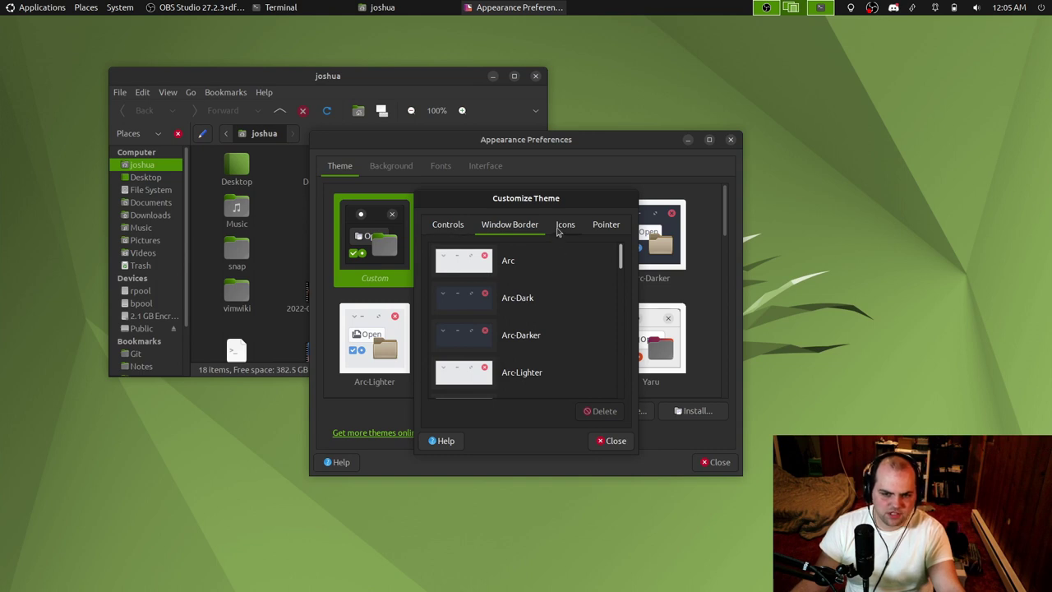
{"action": "left_click", "coordinate": [608, 229]}
{"action": "left_click", "coordinate": [463, 287]}
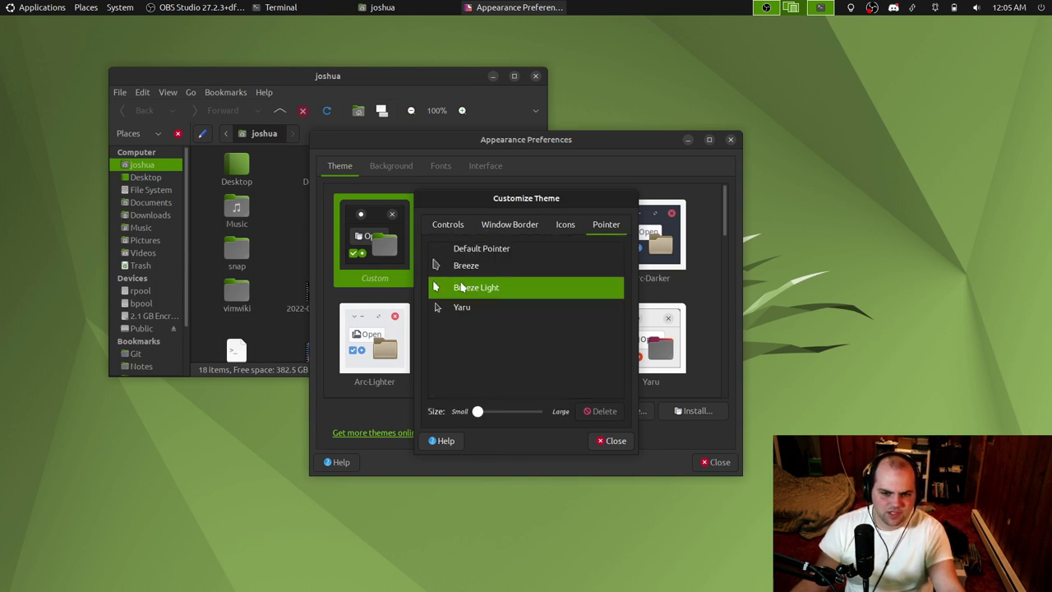
{"action": "left_click", "coordinate": [481, 272]}
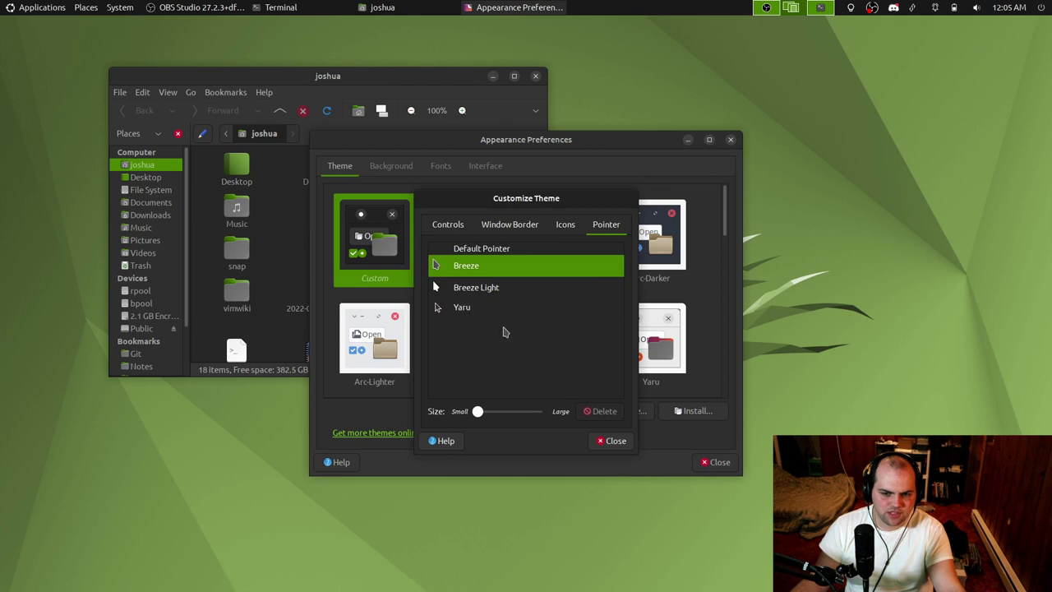
{"action": "left_click", "coordinate": [472, 310]}
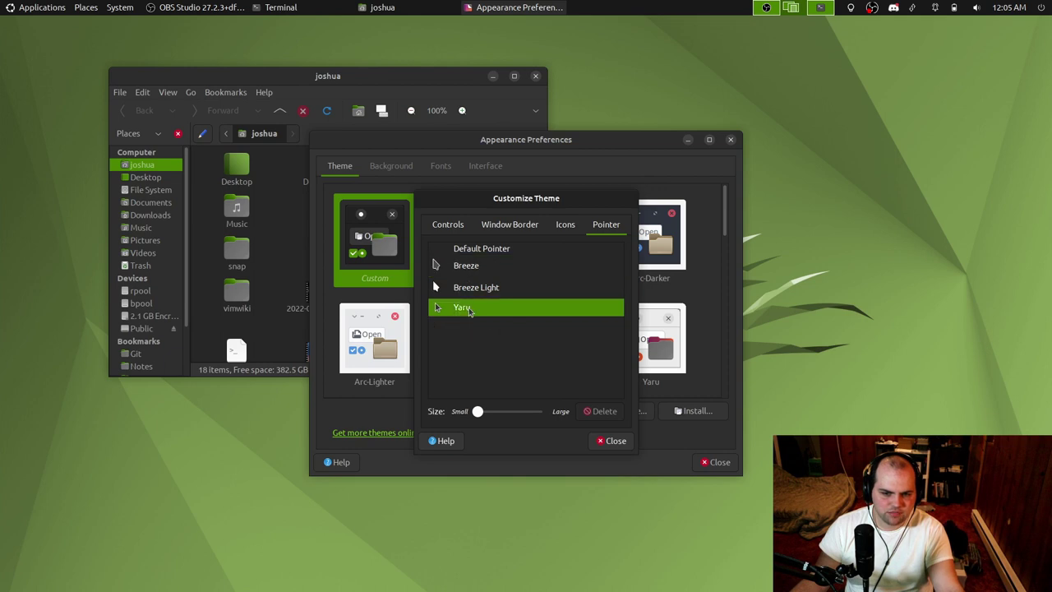
{"action": "left_click", "coordinate": [491, 263]}
{"action": "left_click", "coordinate": [498, 250]}
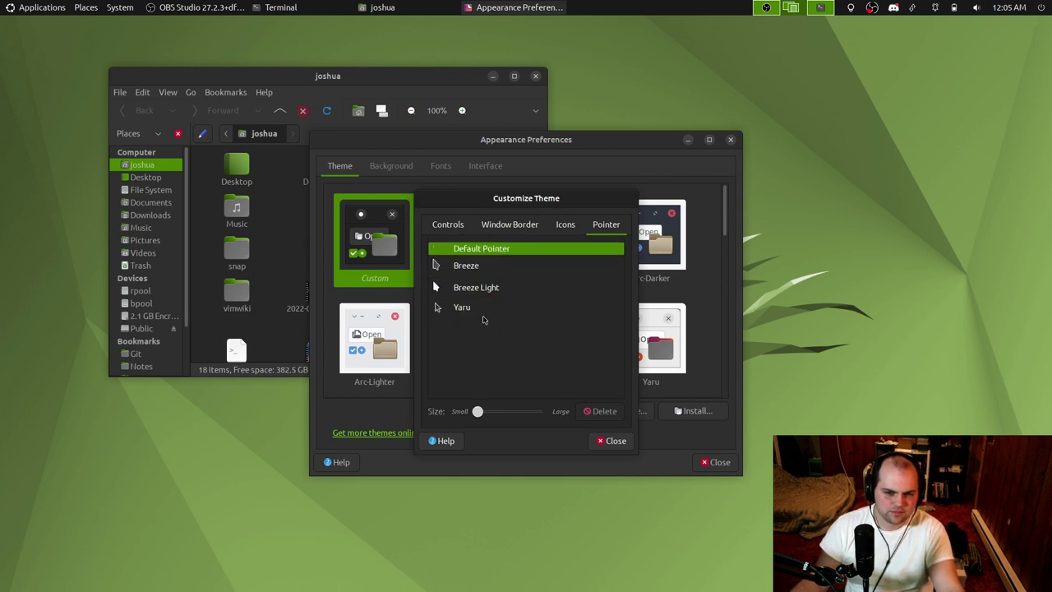
{"action": "left_click", "coordinate": [480, 312]}
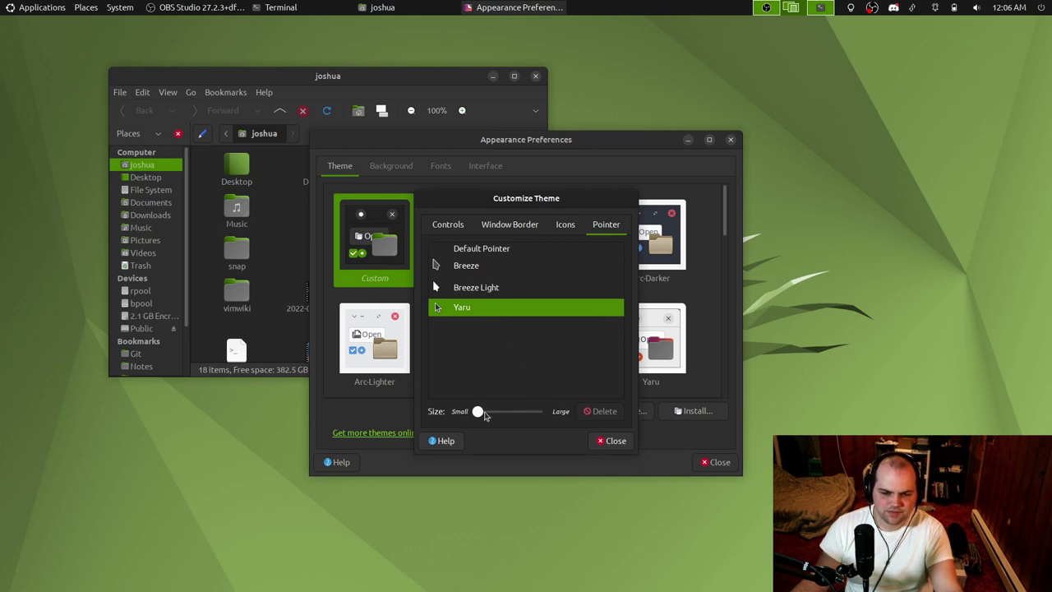
Step: Experiment with the pointer size slider, leave it small, and close the customization
{"action": "left_click_drag", "start_coordinate": [482, 411], "coordinate": [541, 412]}
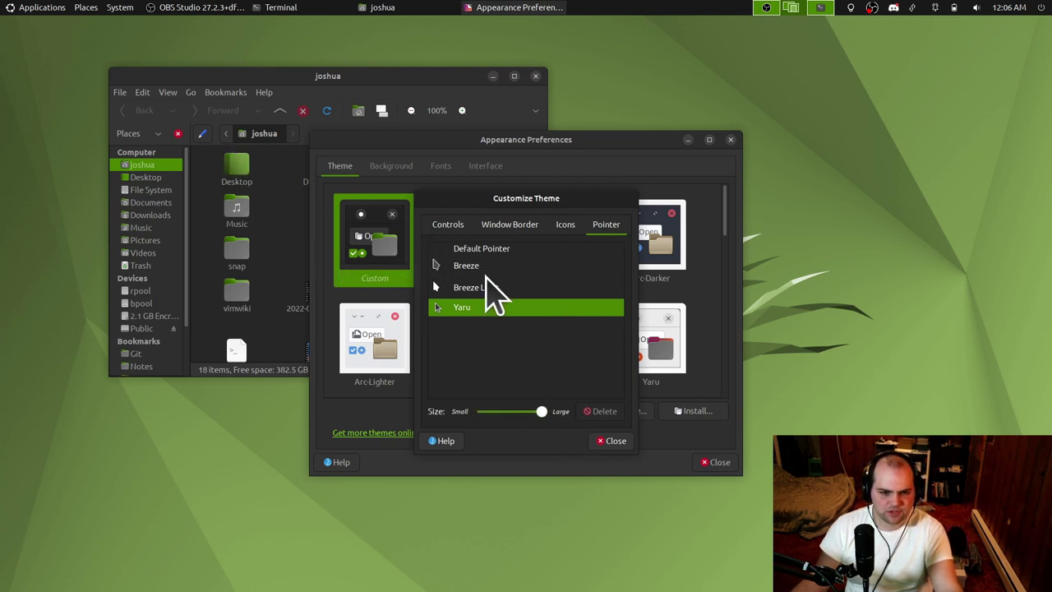
{"action": "left_click", "coordinate": [483, 411]}
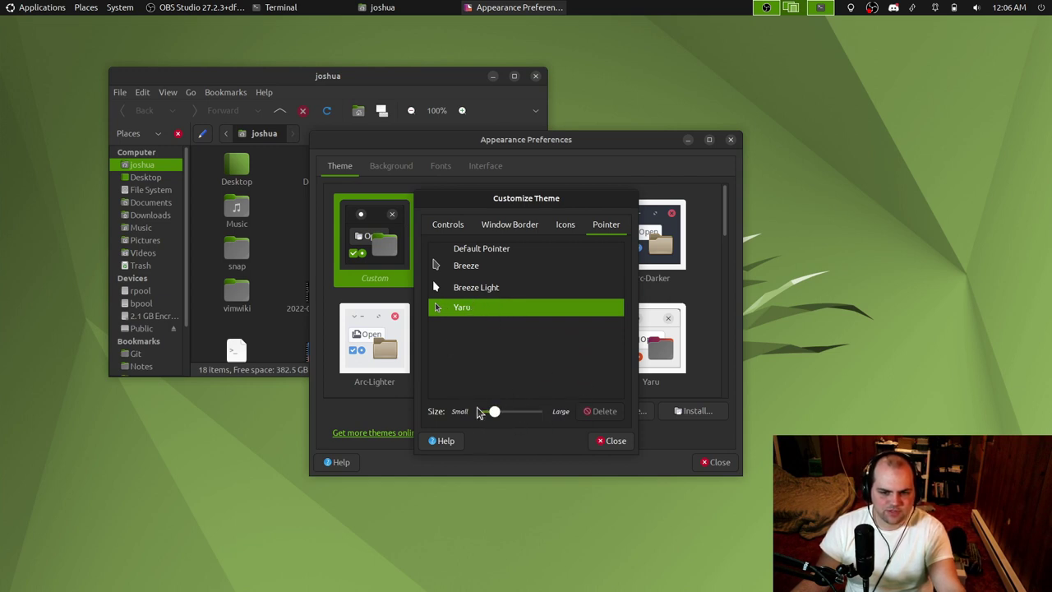
{"action": "left_click_drag", "start_coordinate": [493, 411], "coordinate": [498, 411]}
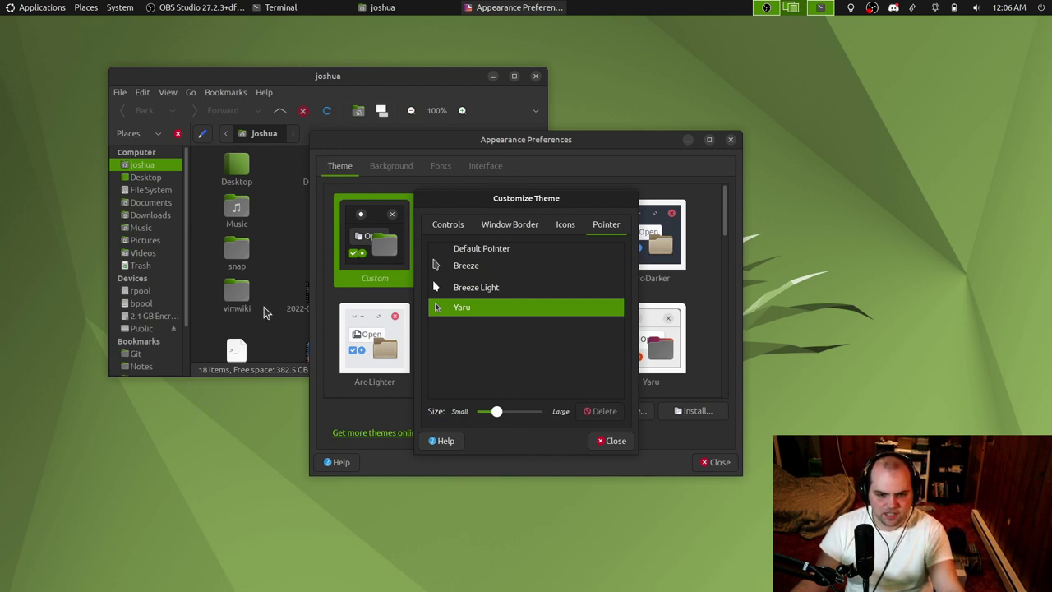
{"action": "left_click_drag", "start_coordinate": [500, 418], "coordinate": [450, 418]}
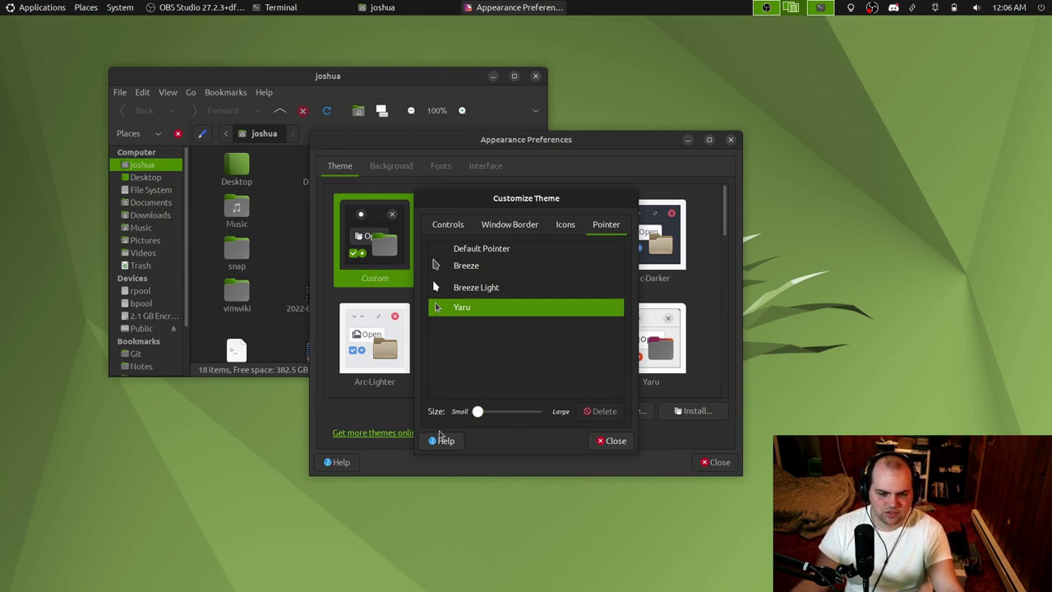
{"action": "left_click_drag", "start_coordinate": [479, 413], "coordinate": [629, 434]}
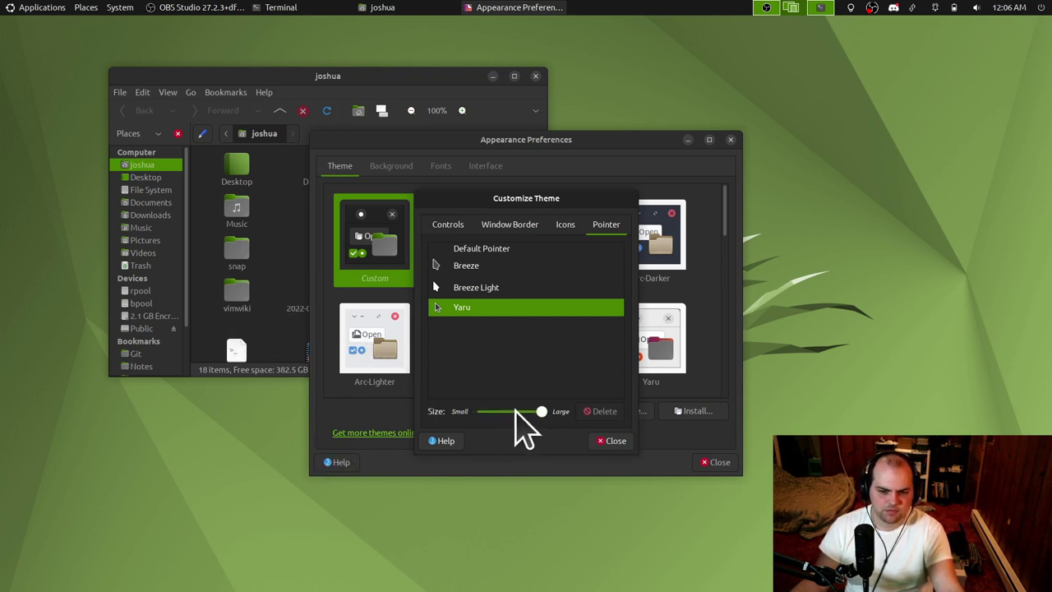
{"action": "left_click_drag", "start_coordinate": [541, 411], "coordinate": [488, 417]}
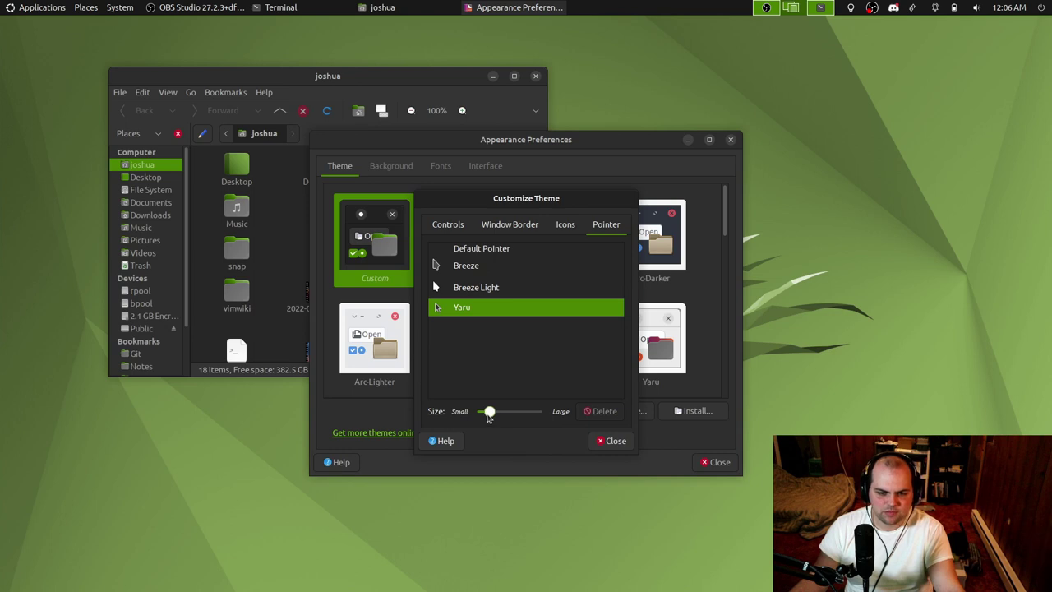
{"action": "left_click", "coordinate": [623, 444]}
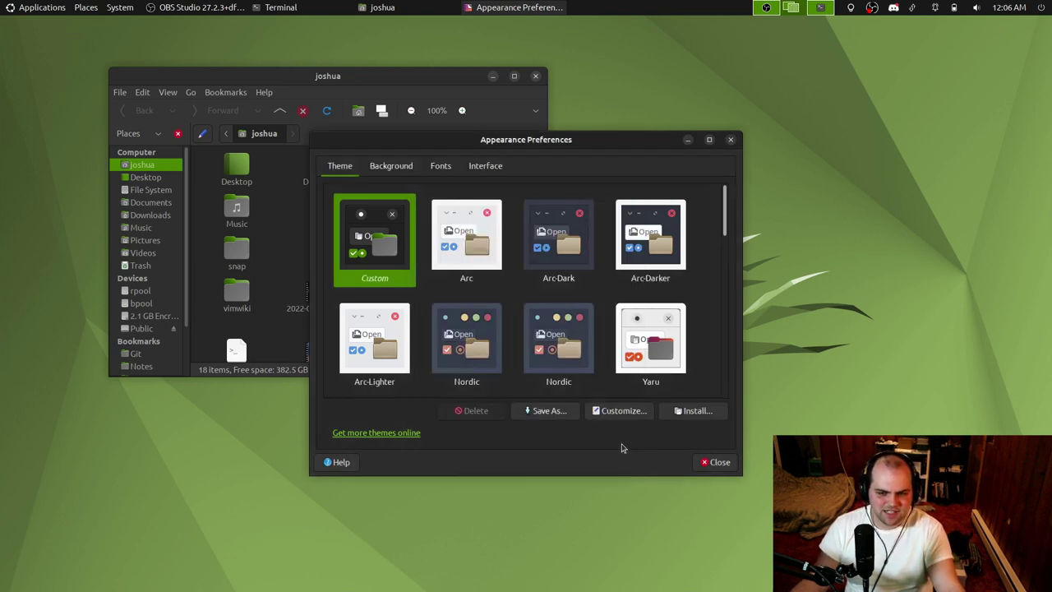
Step: Close Appearance Preferences and the home folder window
{"action": "left_click", "coordinate": [713, 461]}
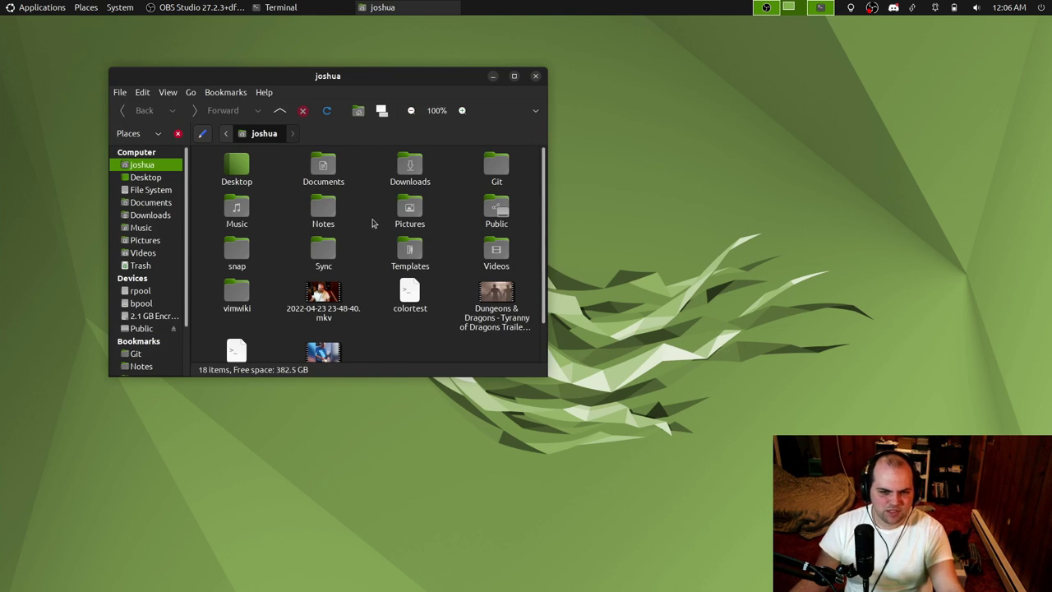
{"action": "left_click", "coordinate": [537, 76]}
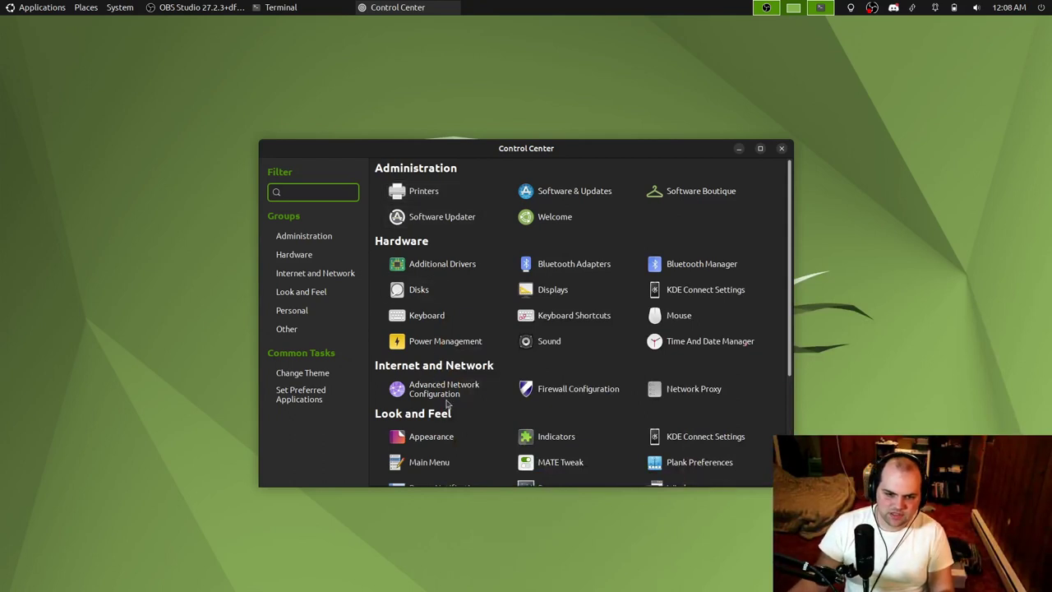
Step: From Control Center's Appearance, follow 'Get more themes online' to the MATE Themes web page
{"action": "left_click", "coordinate": [432, 440]}
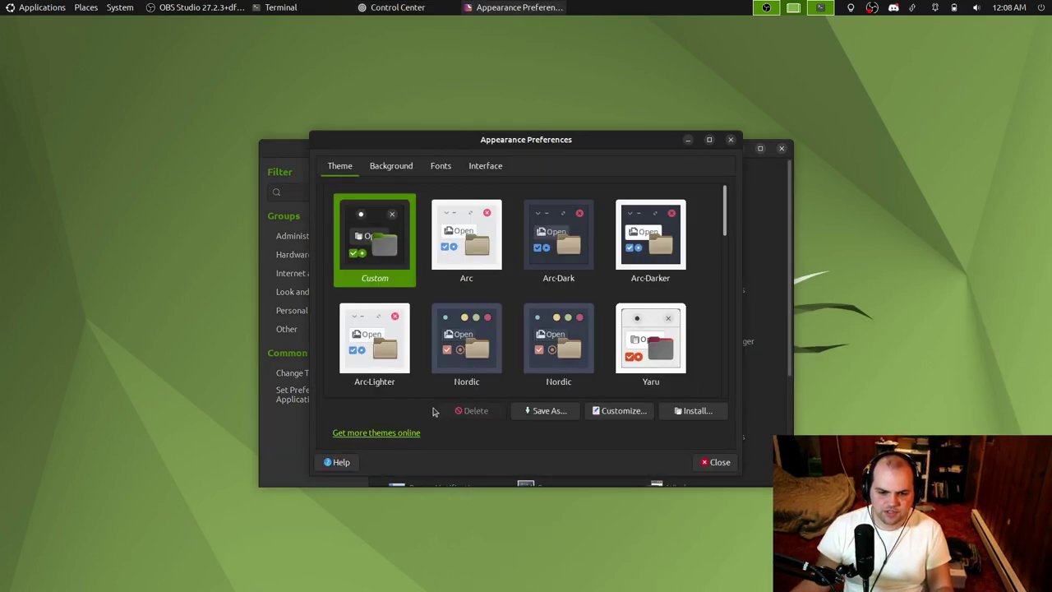
{"action": "left_click", "coordinate": [383, 433]}
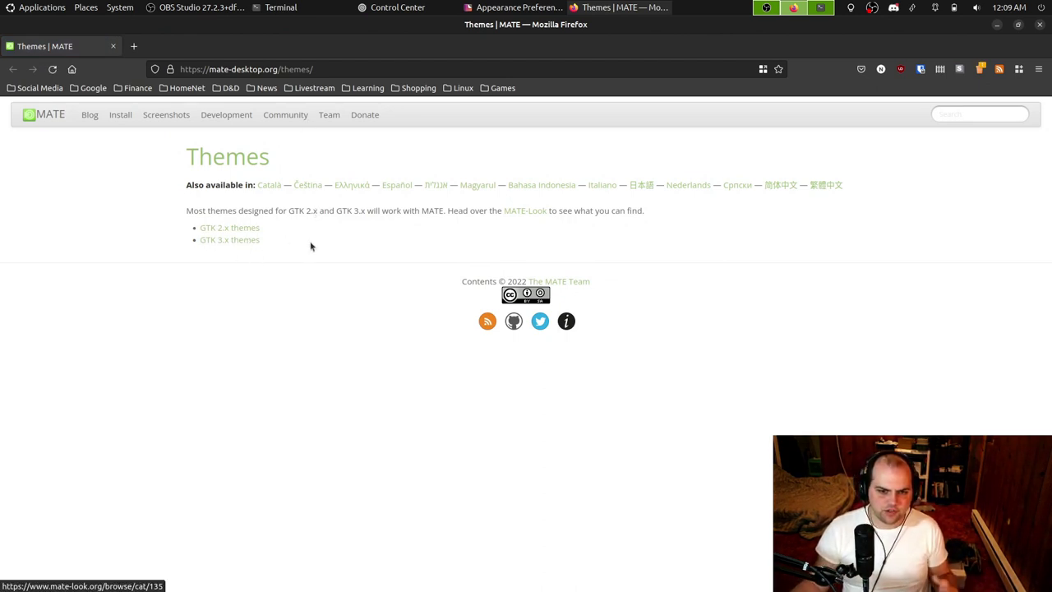
Step: Open the GTK 3.x themes listing on Mate-Look.org and browse it
{"action": "left_click", "coordinate": [243, 240]}
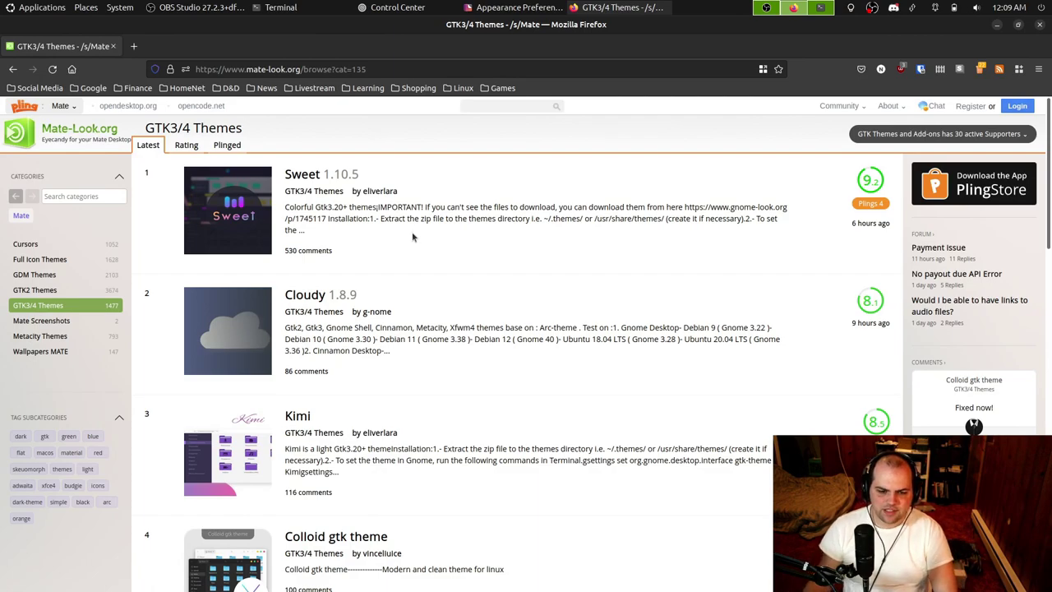
{"action": "scroll", "coordinate": [369, 274], "scroll_direction": "down", "scroll_amount": 10}
{"action": "scroll", "coordinate": [369, 275], "scroll_direction": "up", "scroll_amount": 6}
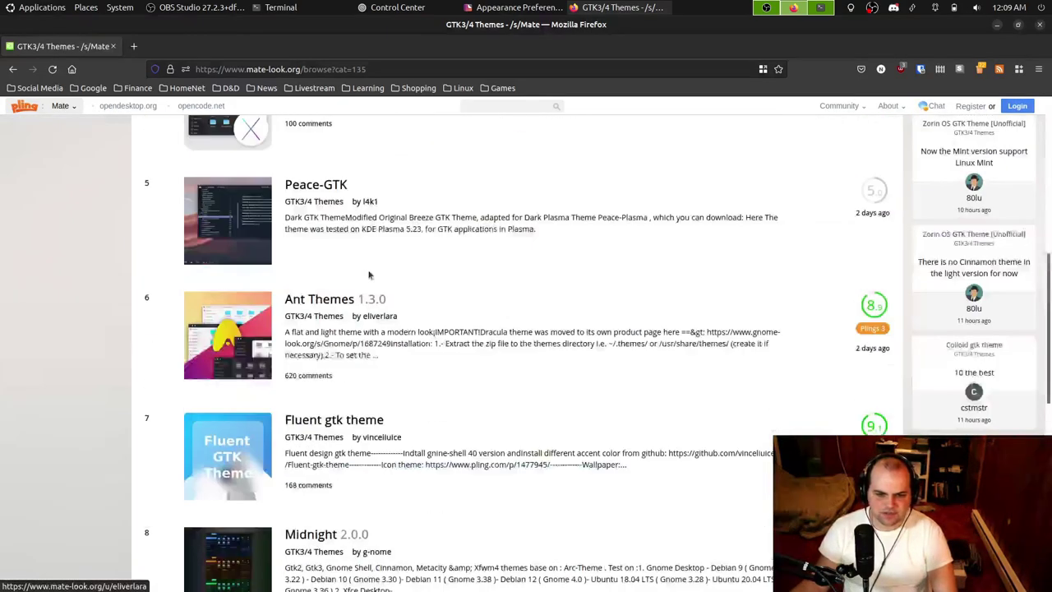
{"action": "scroll", "coordinate": [369, 274], "scroll_direction": "up", "scroll_amount": 5}
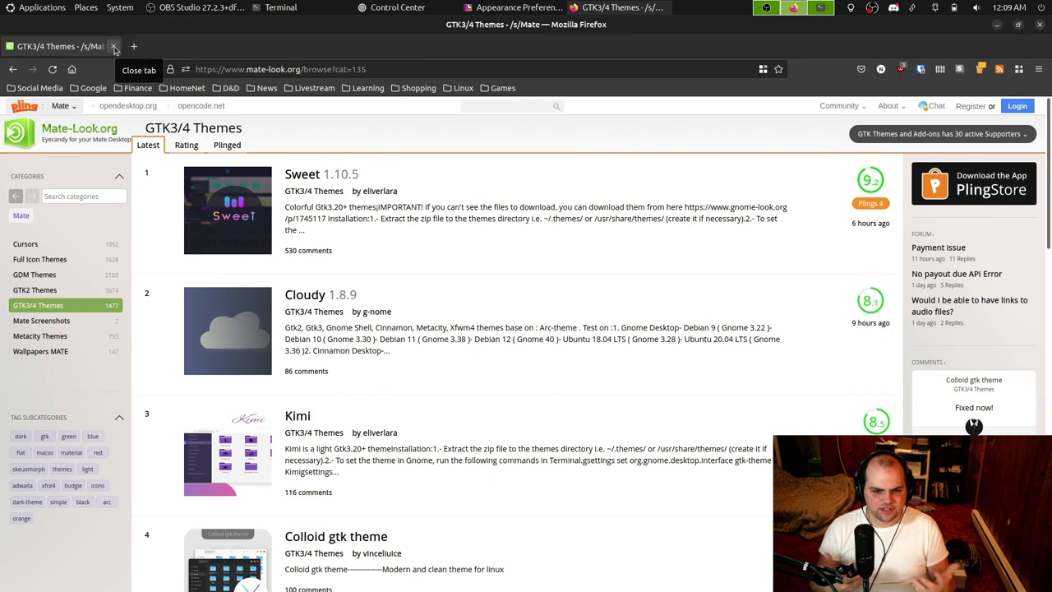
Step: Open the Cloudy theme's page and view its Files (16) section
{"action": "left_click", "coordinate": [203, 331]}
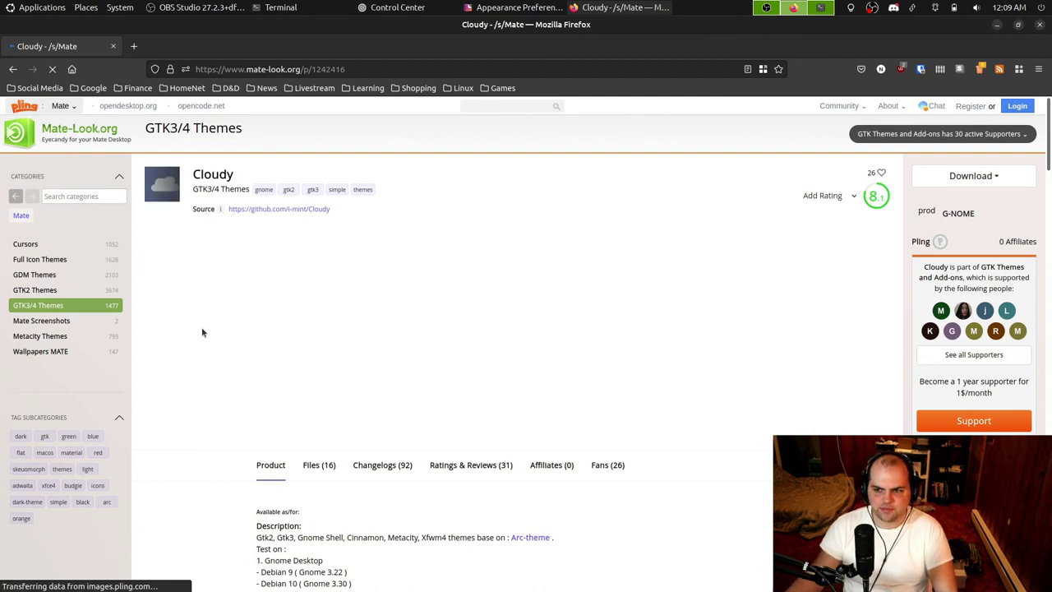
{"action": "scroll", "coordinate": [649, 343], "scroll_direction": "down", "scroll_amount": 5}
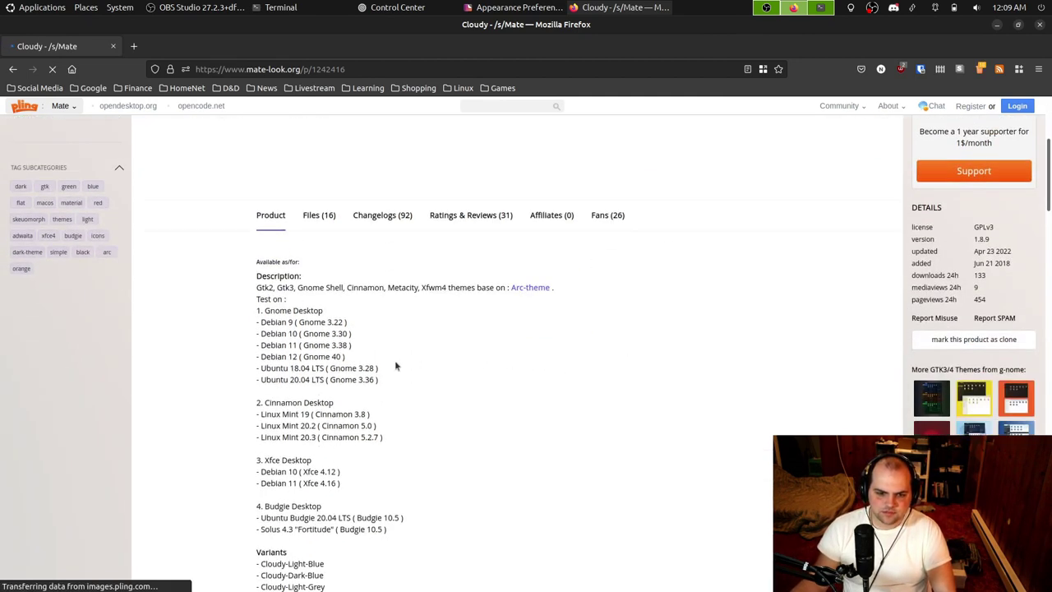
{"action": "scroll", "coordinate": [616, 348], "scroll_direction": "up", "scroll_amount": 5}
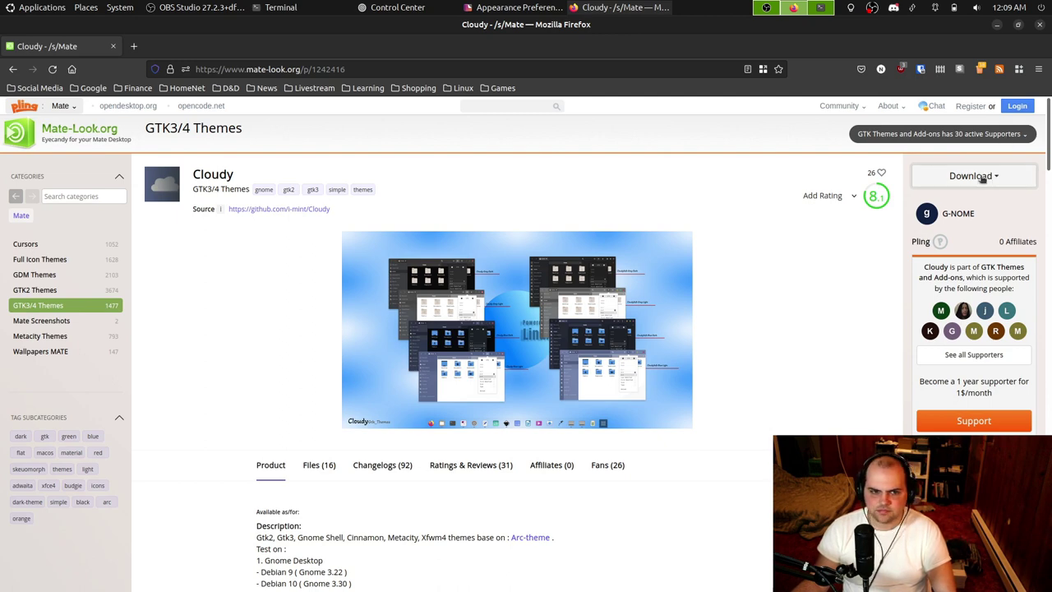
{"action": "scroll", "coordinate": [383, 240], "scroll_direction": "down", "scroll_amount": 5}
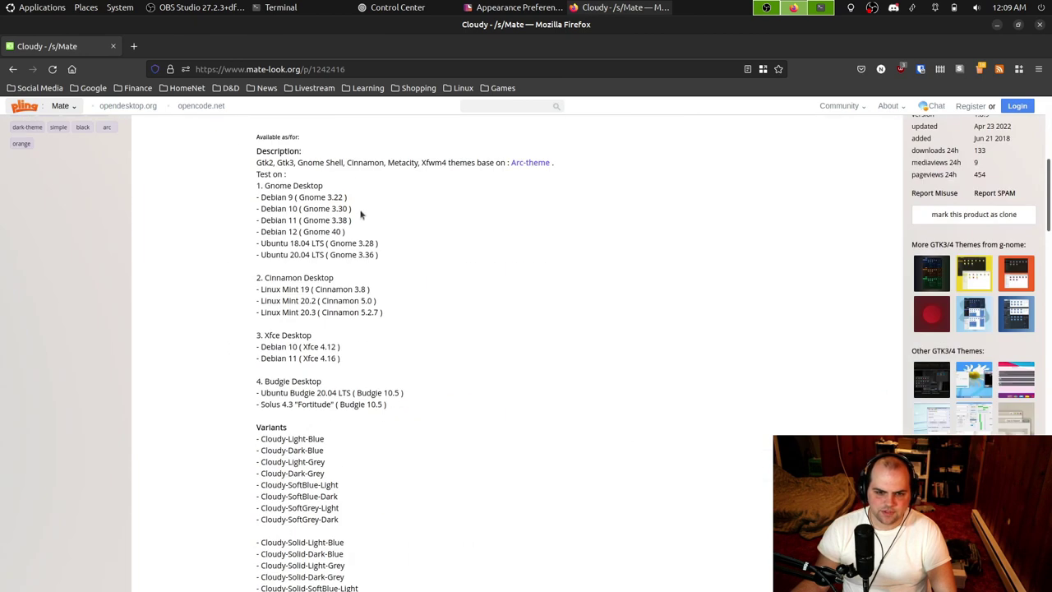
{"action": "scroll", "coordinate": [335, 254], "scroll_direction": "up", "scroll_amount": 2}
{"action": "left_click", "coordinate": [320, 216]}
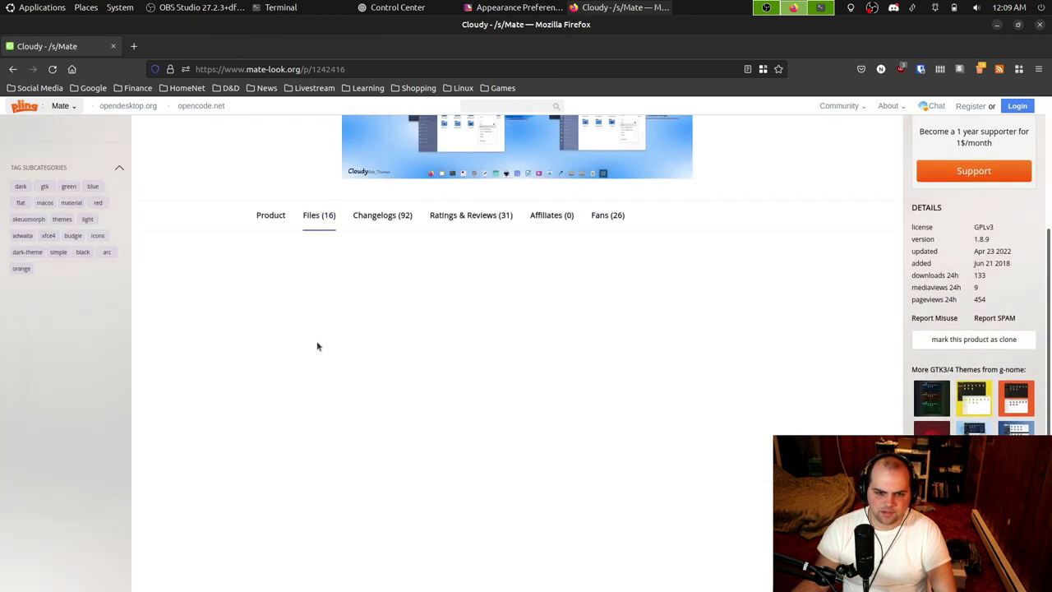
{"action": "scroll", "coordinate": [434, 289], "scroll_direction": "up", "scroll_amount": 3}
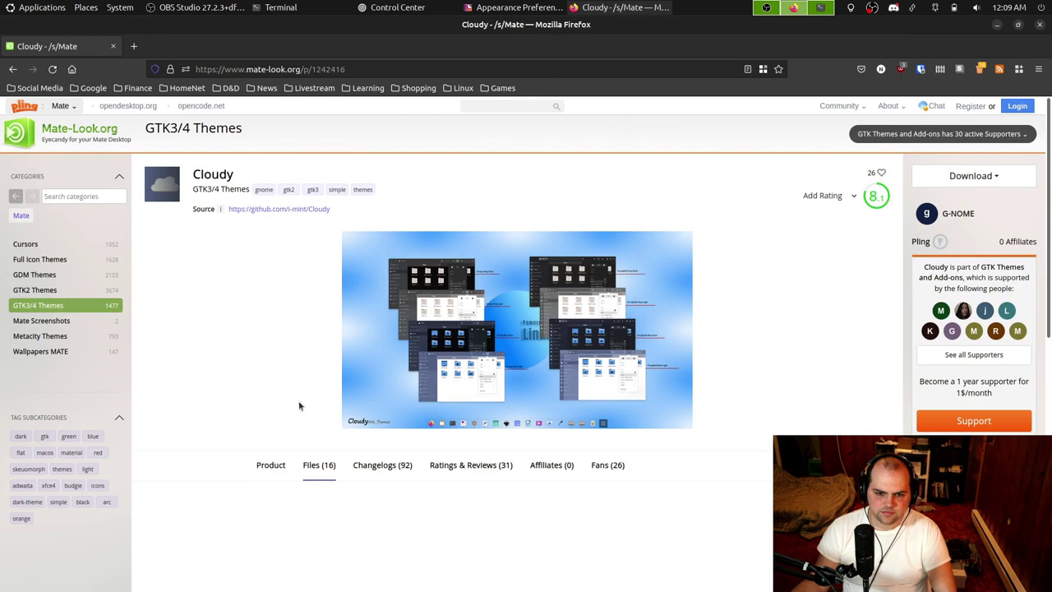
Step: Return to the GTK3/4 Themes list and open the Sweet theme's page
{"action": "left_click", "coordinate": [14, 69]}
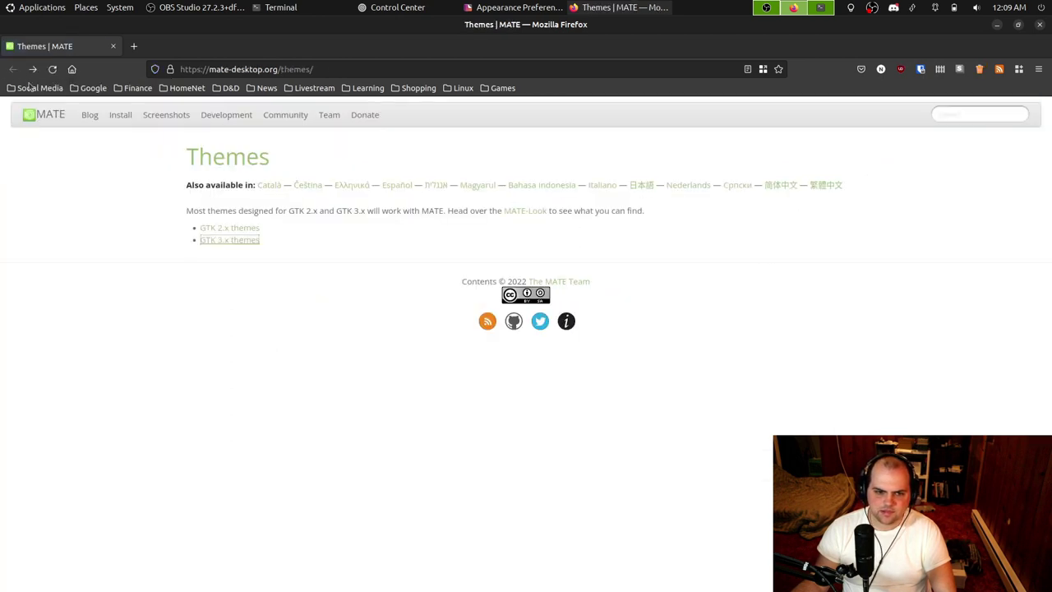
{"action": "left_click", "coordinate": [33, 69]}
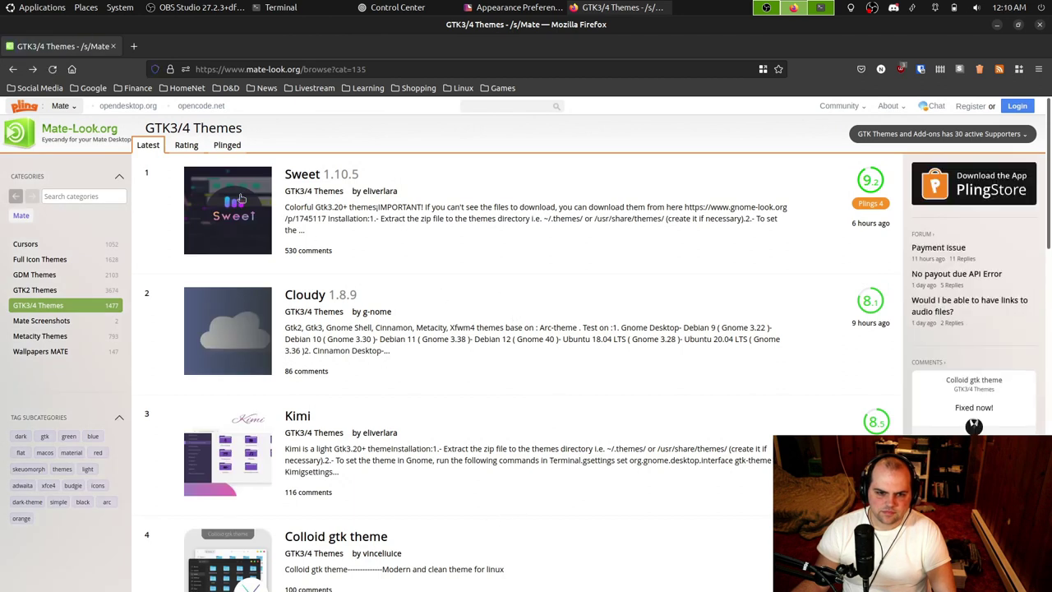
{"action": "left_click", "coordinate": [244, 196]}
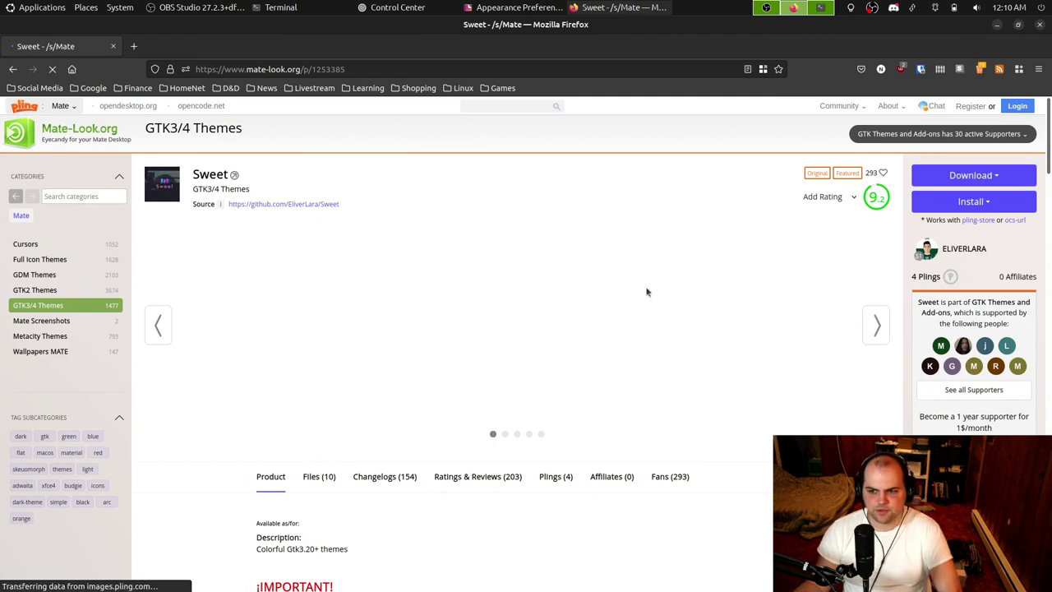
Step: Download Sweet.tar.xz (0.42 MB) and show it in its folder from Firefox's downloads list
{"action": "left_click", "coordinate": [971, 203]}
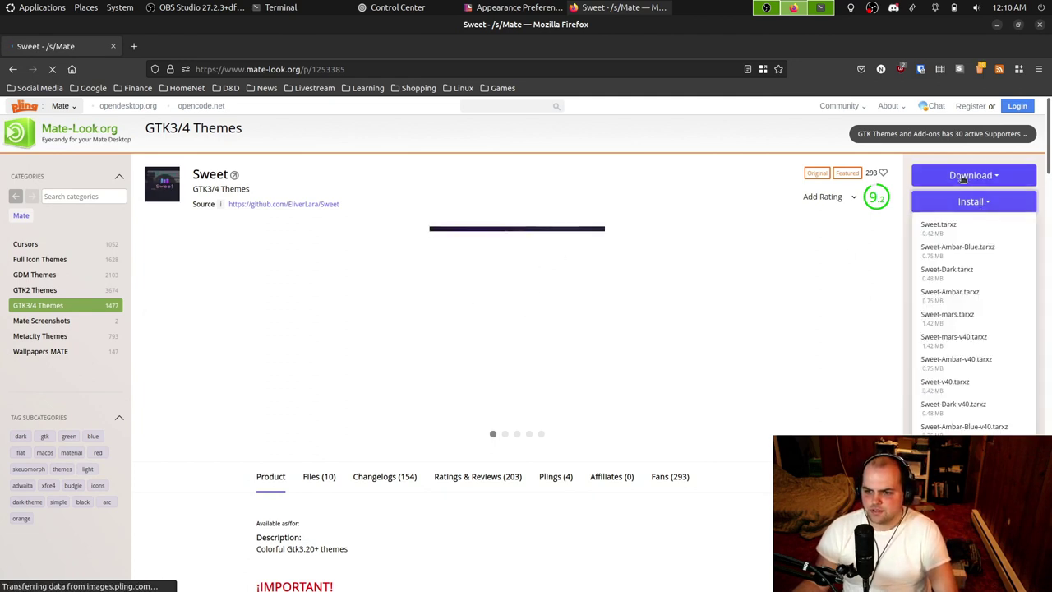
{"action": "left_click", "coordinate": [965, 177]}
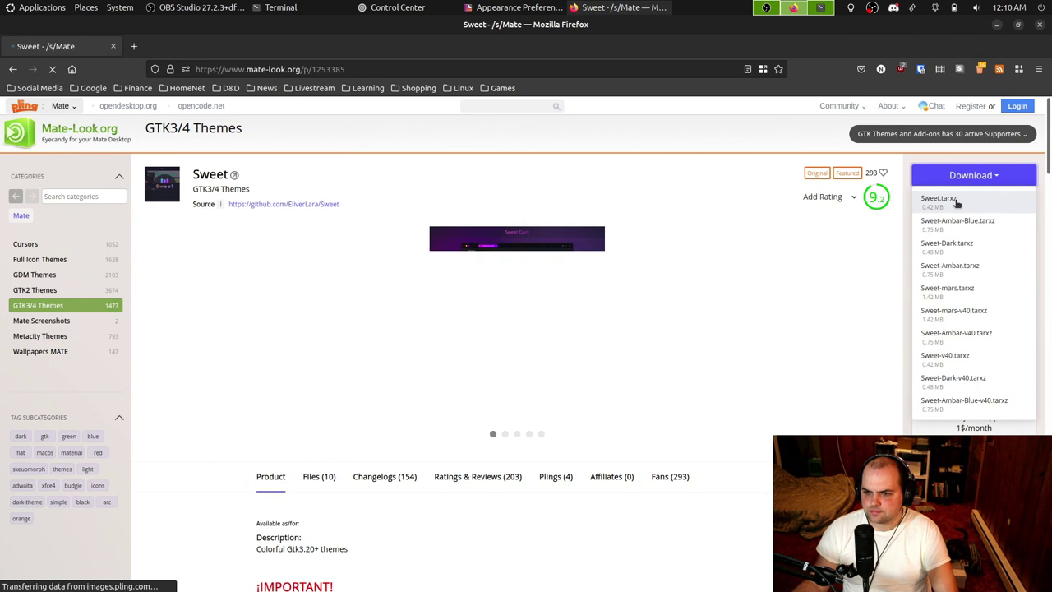
{"action": "left_click", "coordinate": [954, 202]}
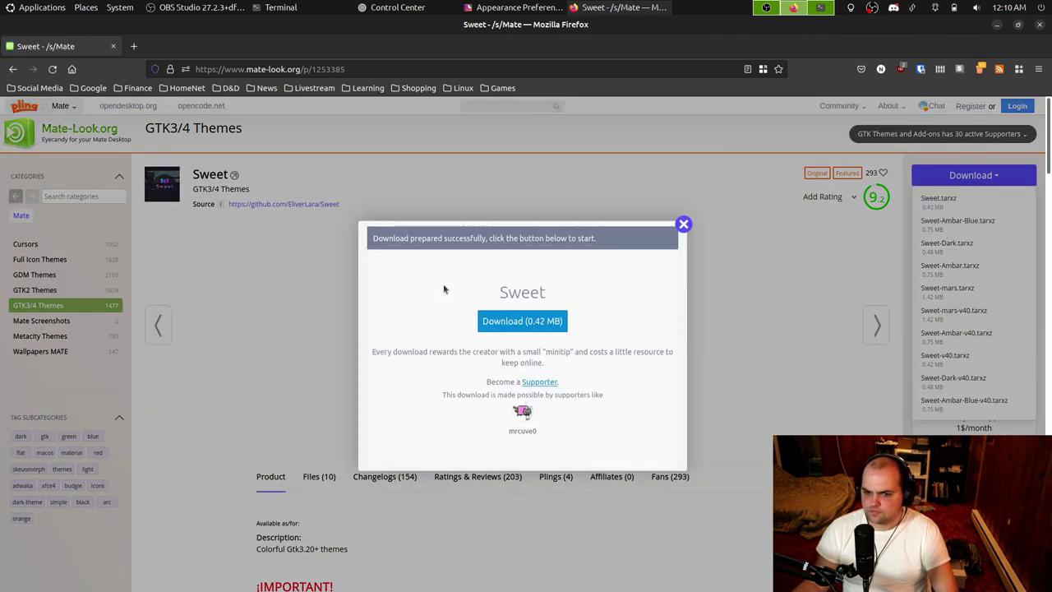
{"action": "left_click", "coordinate": [511, 320]}
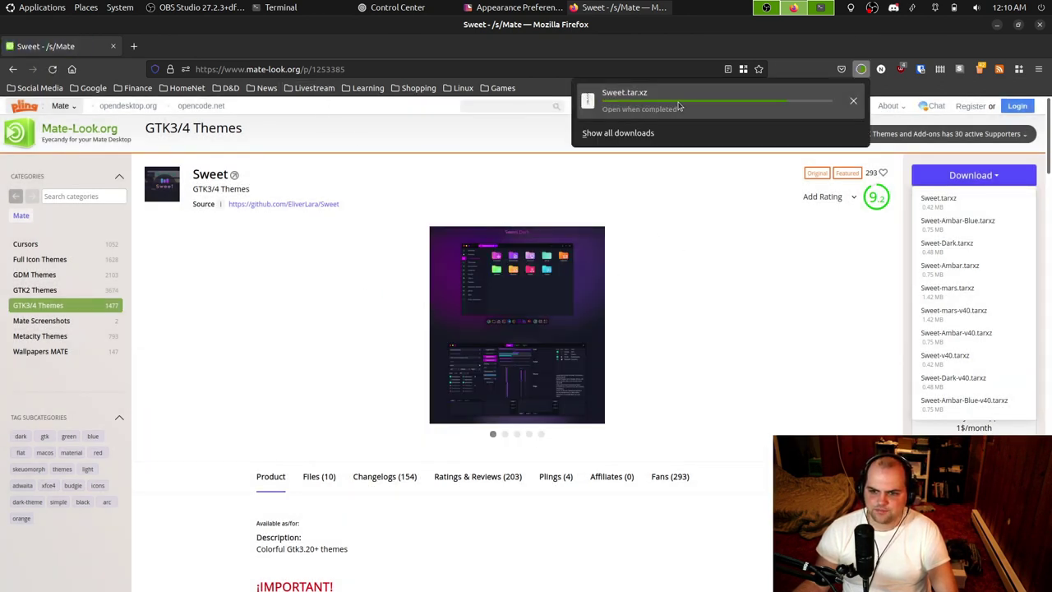
{"action": "left_click", "coordinate": [825, 108]}
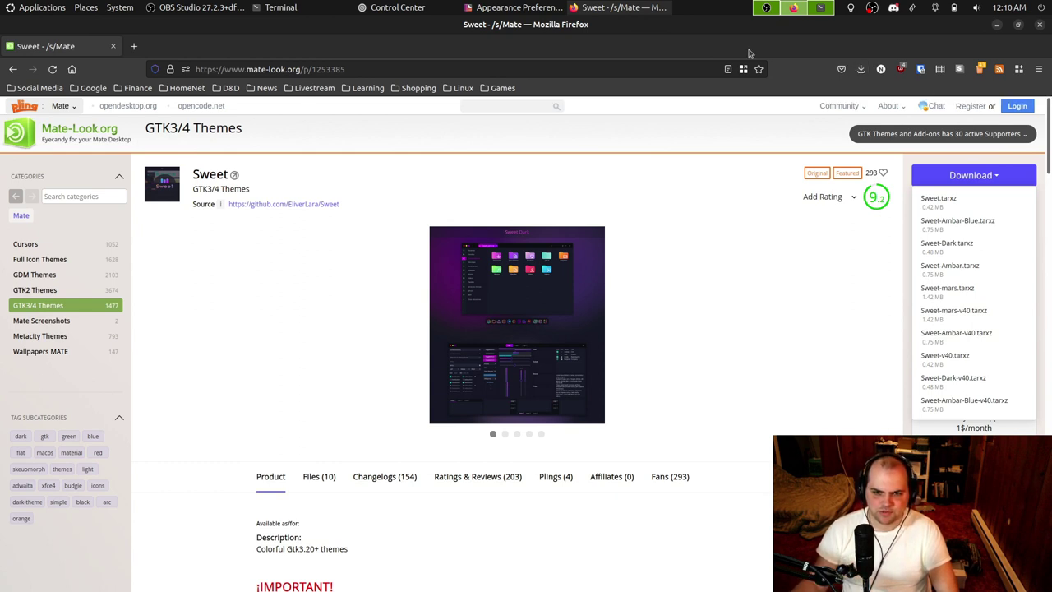
{"action": "left_click", "coordinate": [860, 69]}
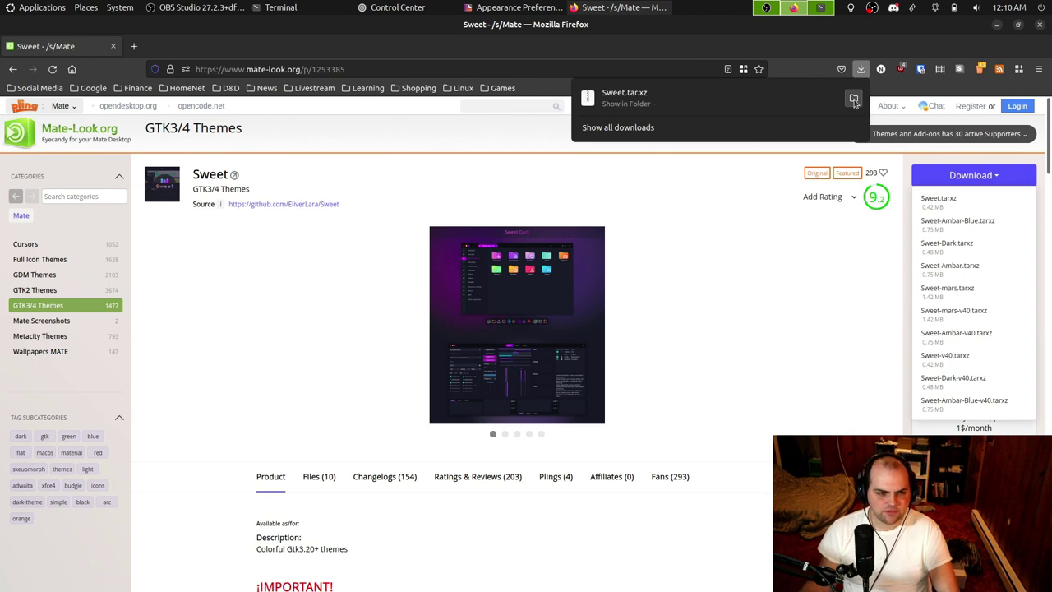
{"action": "left_click", "coordinate": [854, 100]}
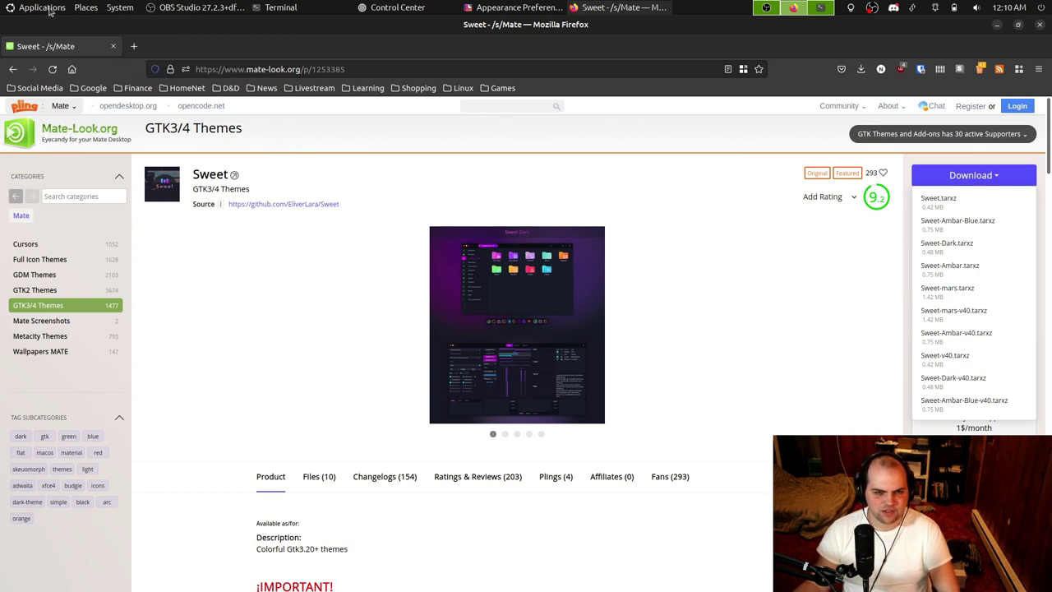
Step: Open Downloads in the home folder and extract Sweet.tar.xz there
{"action": "left_click", "coordinate": [85, 8]}
{"action": "left_click", "coordinate": [108, 23]}
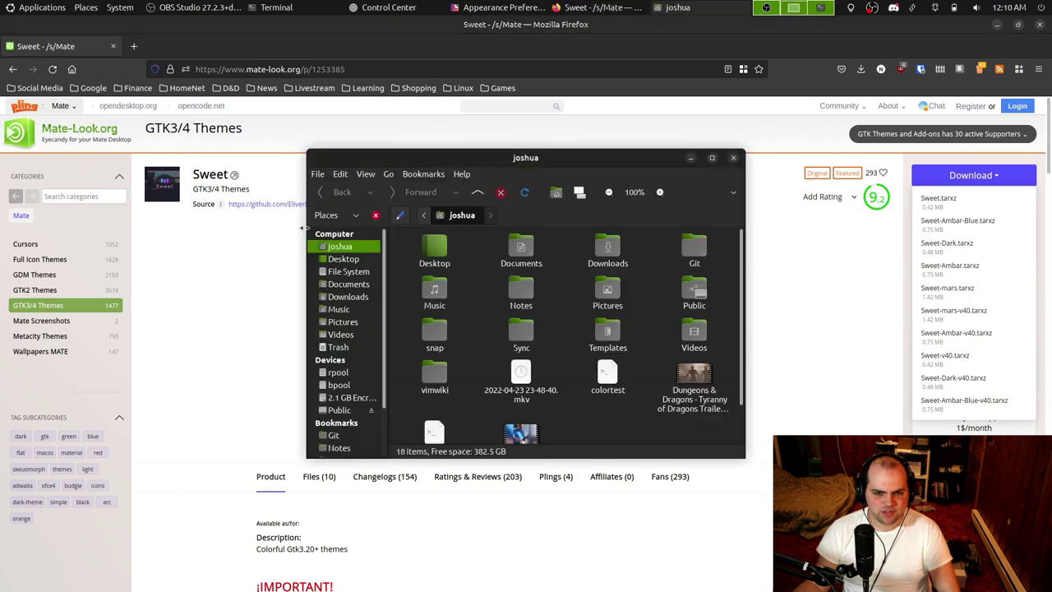
{"action": "left_click_drag", "start_coordinate": [513, 158], "coordinate": [371, 128]}
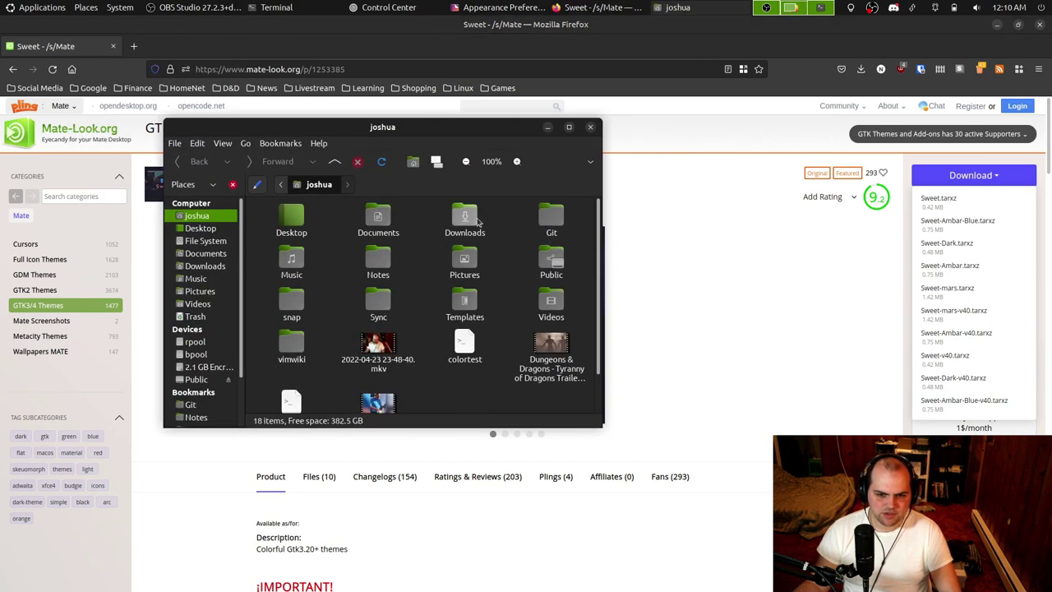
{"action": "double_click", "coordinate": [465, 218]}
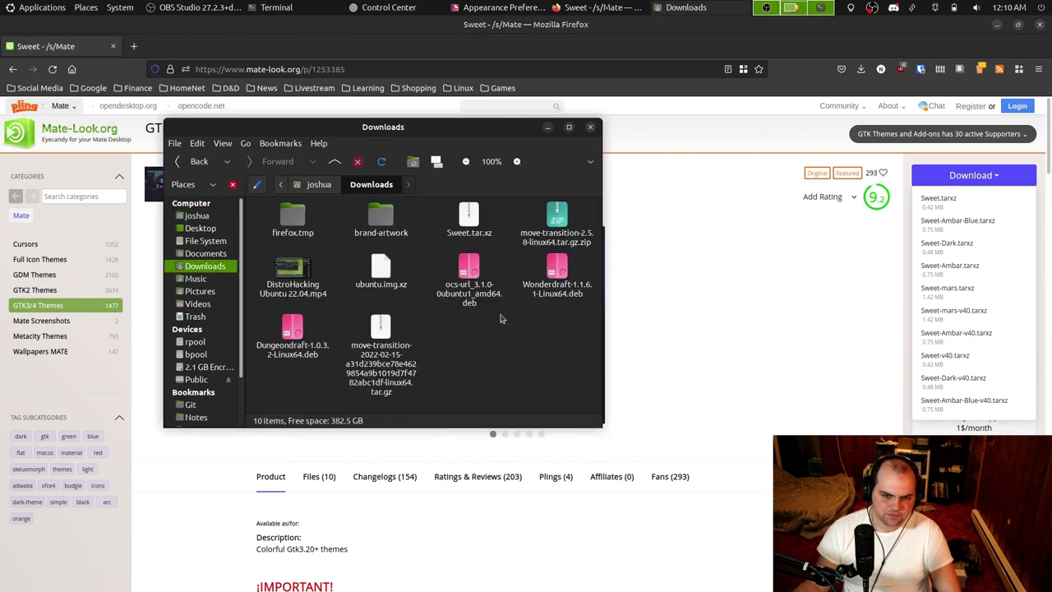
{"action": "left_click", "coordinate": [466, 212]}
{"action": "right_click", "coordinate": [465, 208]}
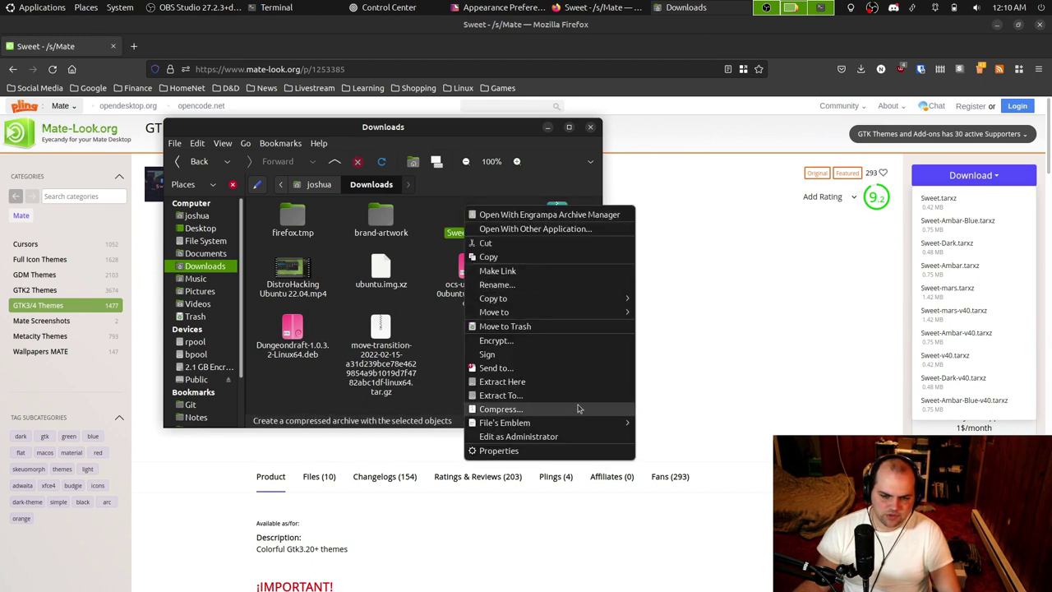
{"action": "left_click", "coordinate": [497, 368]}
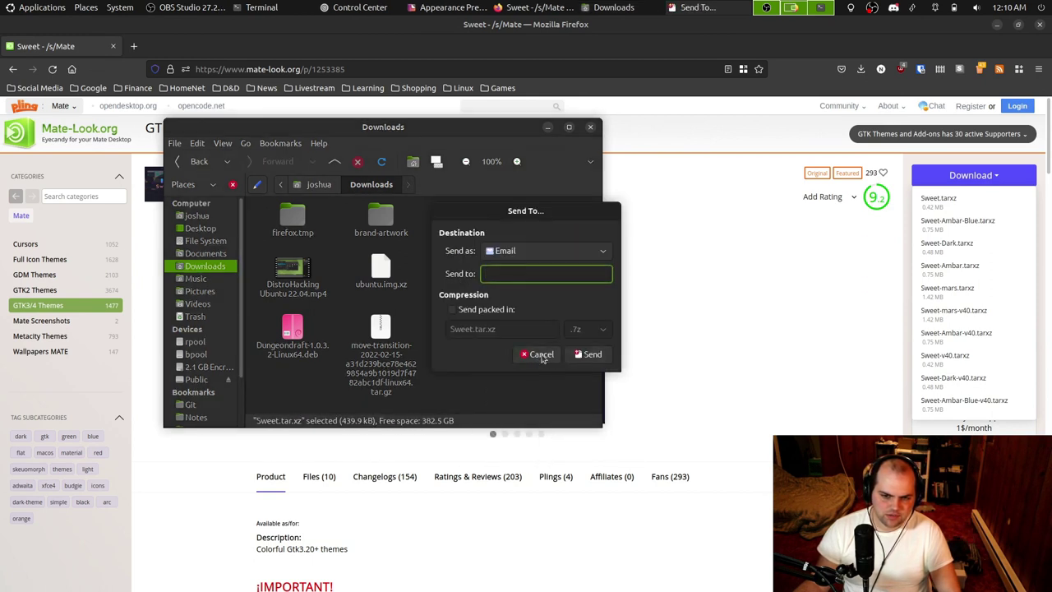
{"action": "left_click", "coordinate": [542, 354]}
{"action": "right_click", "coordinate": [468, 219]}
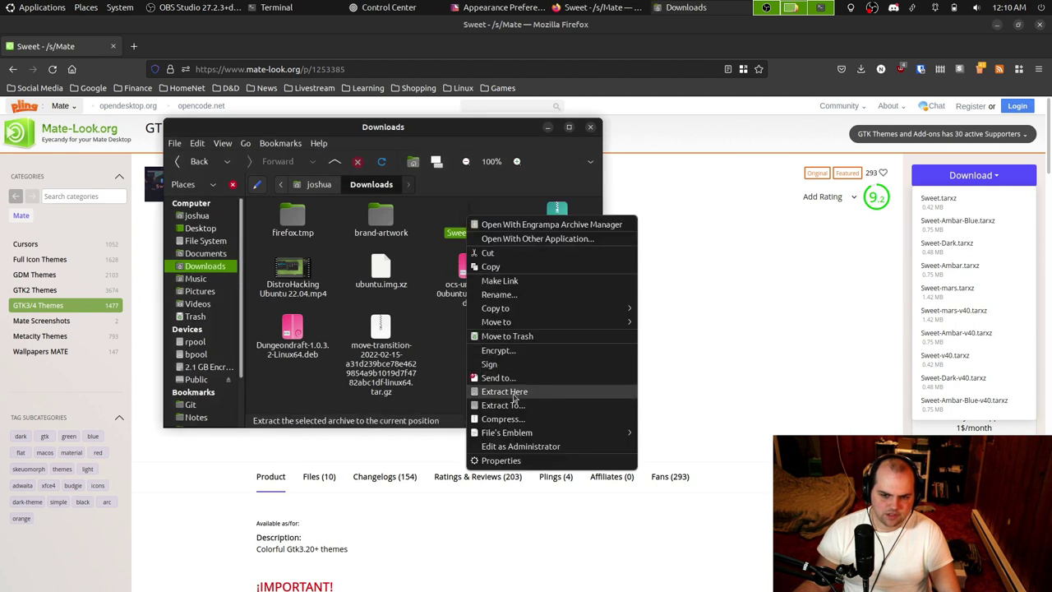
{"action": "left_click", "coordinate": [513, 393]}
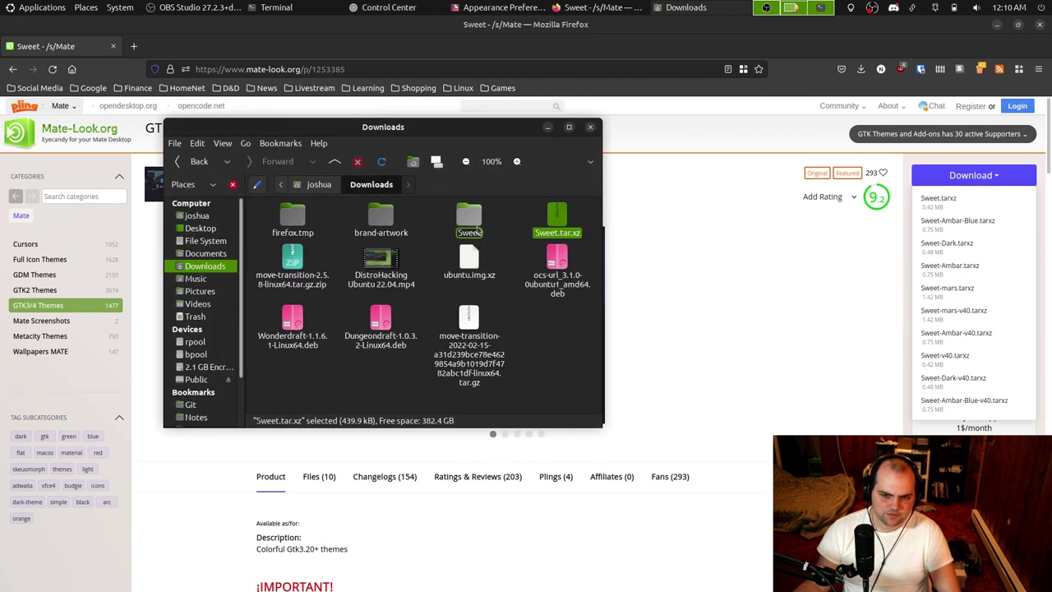
Step: Check the extracted Sweet folder's contents, then cut the Sweet folder
{"action": "double_click", "coordinate": [474, 226]}
{"action": "key", "text": "alt+Left"}
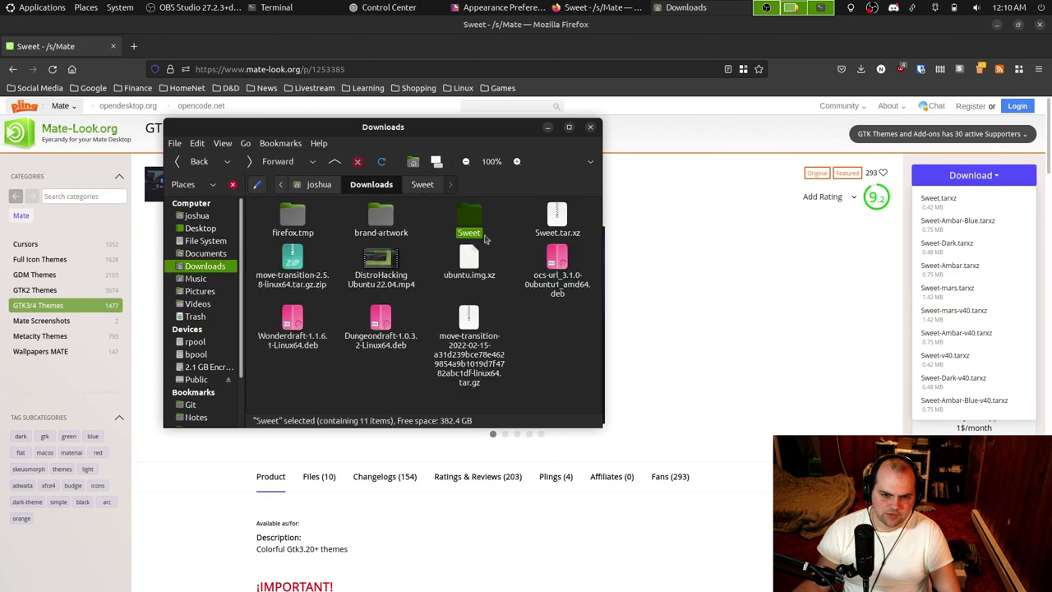
{"action": "right_click", "coordinate": [485, 233]}
{"action": "left_click", "coordinate": [508, 275]}
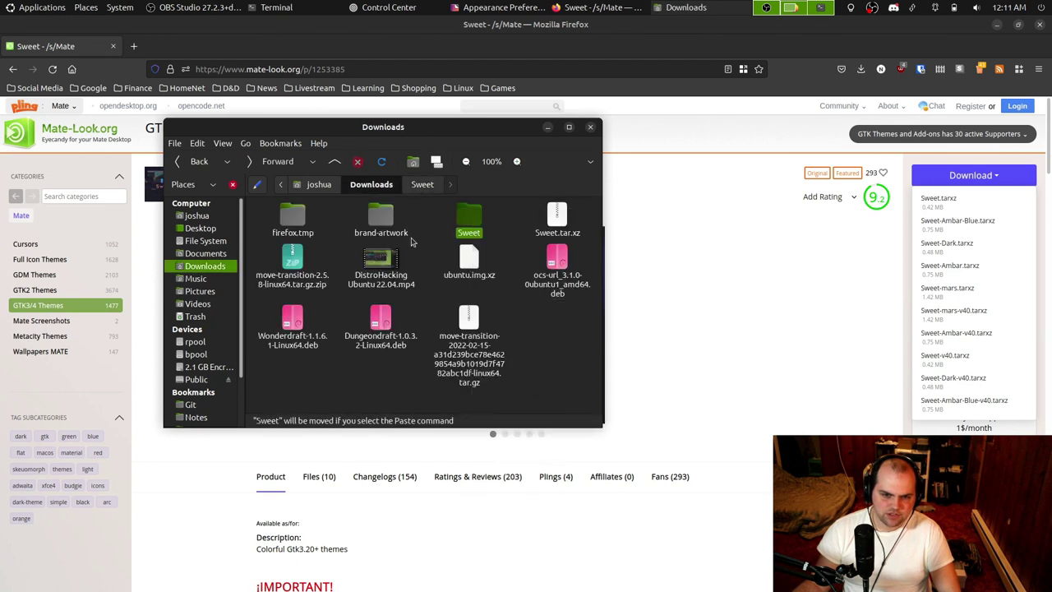
Step: Show hidden files in the home folder and paste Sweet into .themes
{"action": "left_click", "coordinate": [326, 187]}
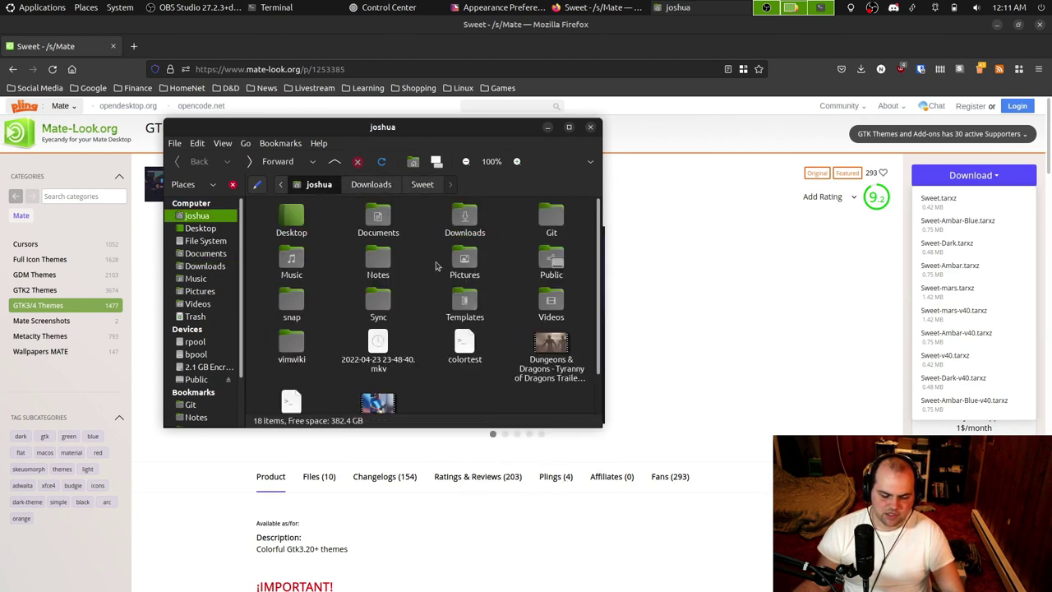
{"action": "key", "text": "ctrl+h"}
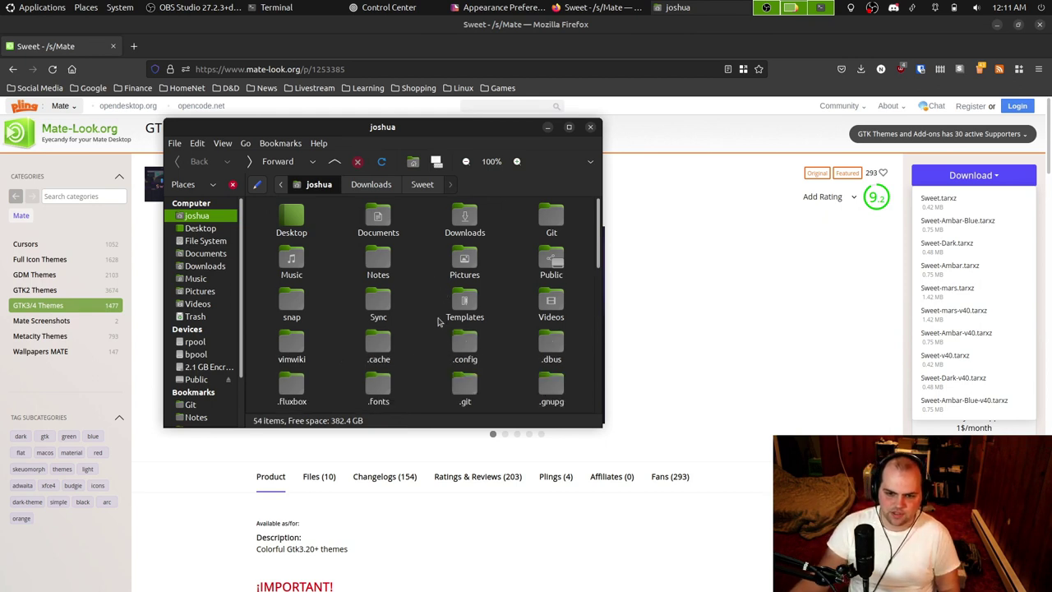
{"action": "scroll", "coordinate": [438, 322], "scroll_direction": "down", "scroll_amount": 2}
{"action": "scroll", "coordinate": [438, 323], "scroll_direction": "down", "scroll_amount": 1}
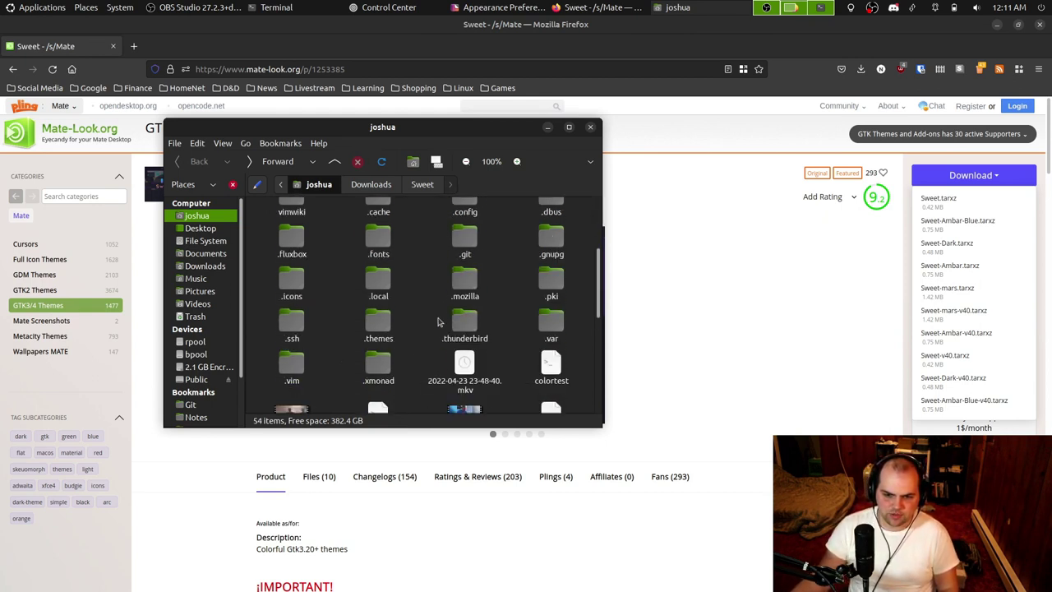
{"action": "left_click", "coordinate": [373, 329]}
{"action": "double_click", "coordinate": [374, 328]}
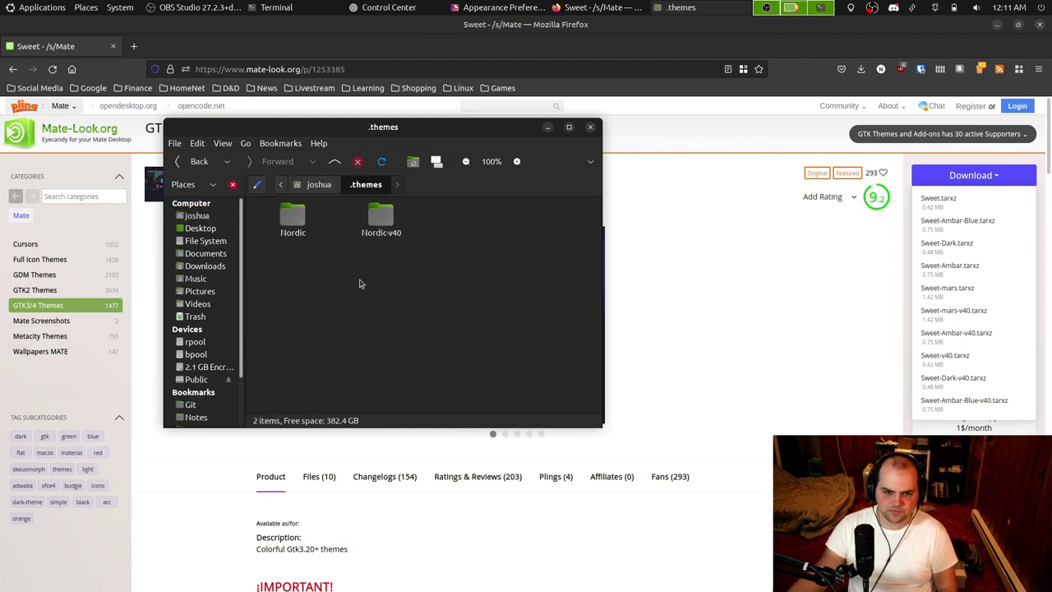
{"action": "right_click", "coordinate": [359, 282]}
{"action": "left_click", "coordinate": [396, 372]}
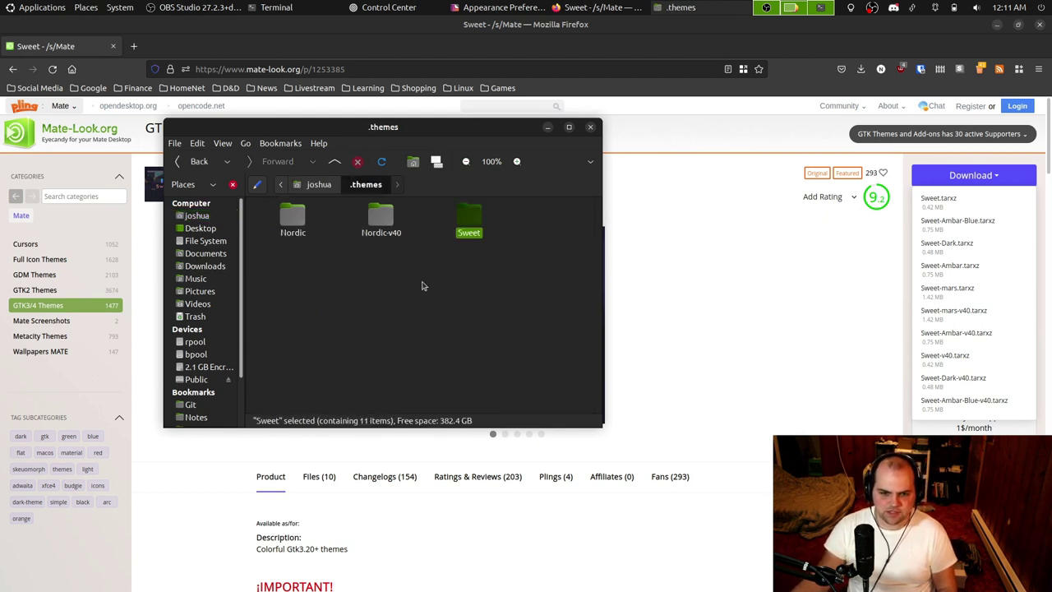
{"action": "left_click", "coordinate": [493, 255]}
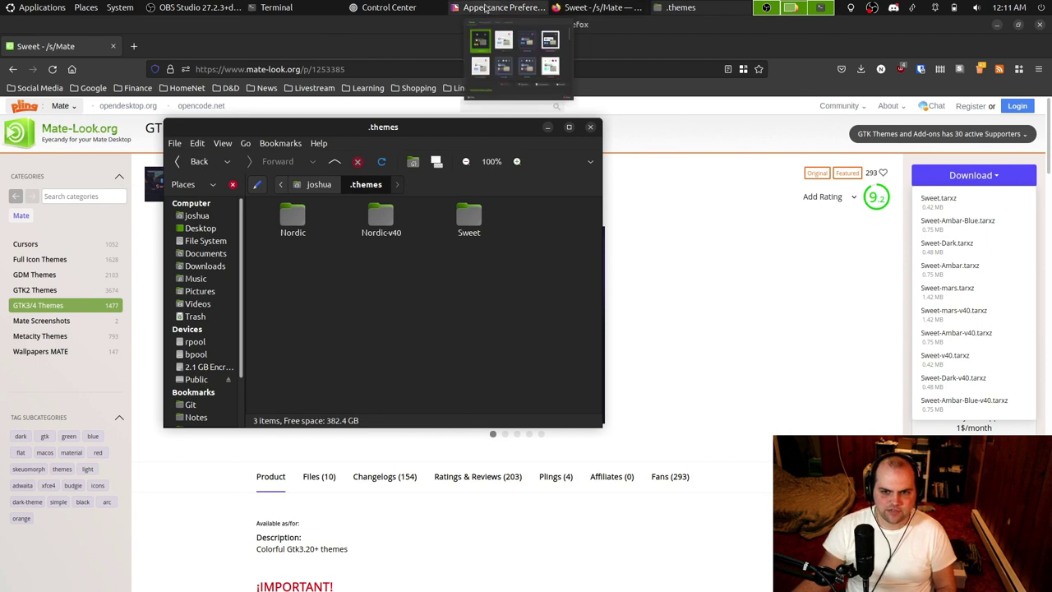
Step: Apply the Sweet theme in Appearance Preferences after briefly trying the second Nordic theme
{"action": "left_click", "coordinate": [497, 7]}
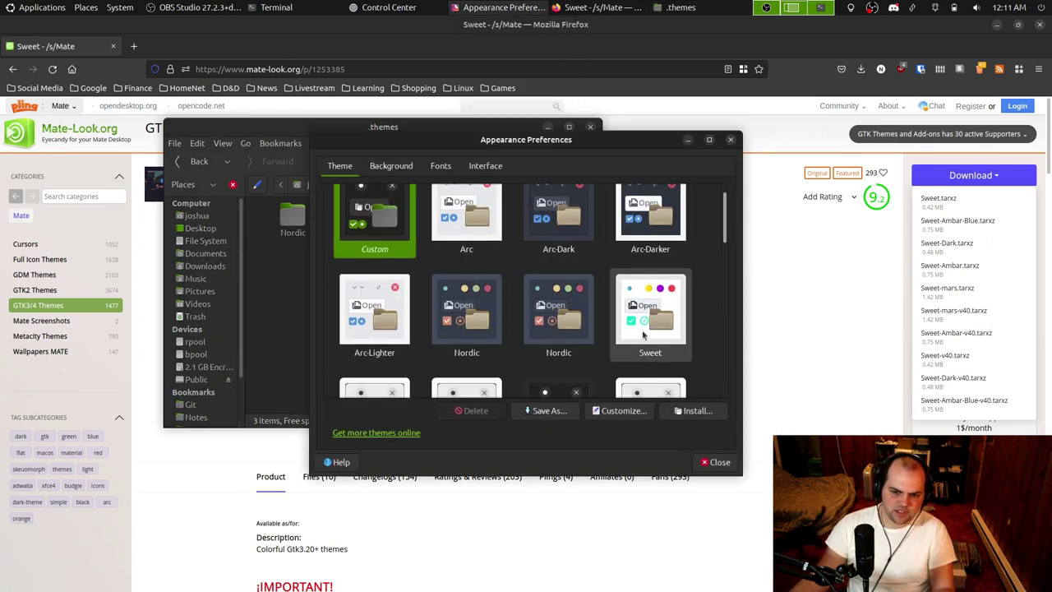
{"action": "scroll", "coordinate": [645, 333], "scroll_direction": "down", "scroll_amount": 1}
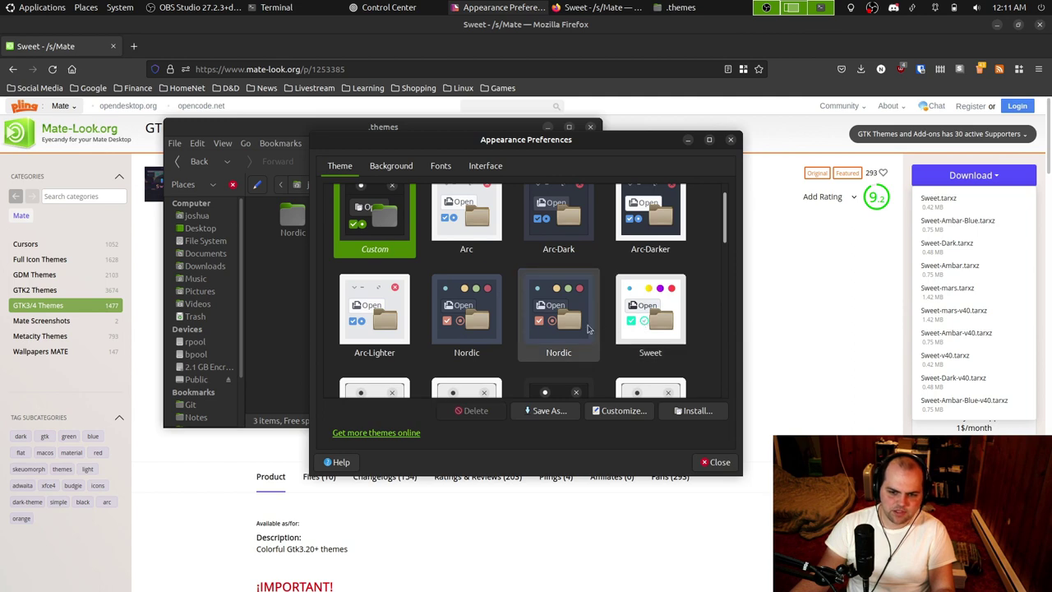
{"action": "left_click", "coordinate": [597, 306]}
{"action": "scroll", "coordinate": [598, 301], "scroll_direction": "down", "scroll_amount": 3}
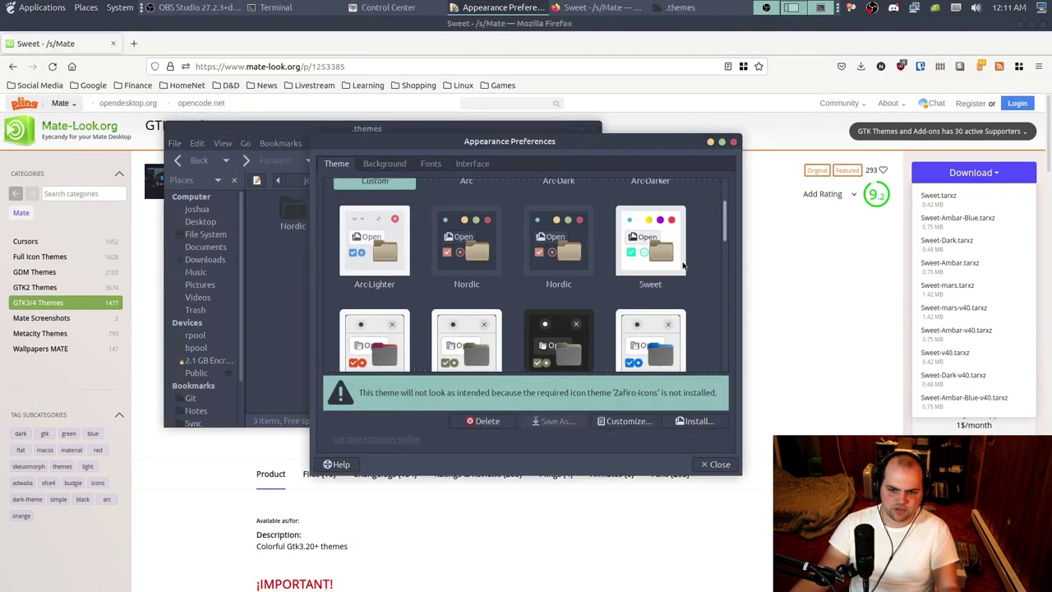
{"action": "left_click", "coordinate": [639, 245]}
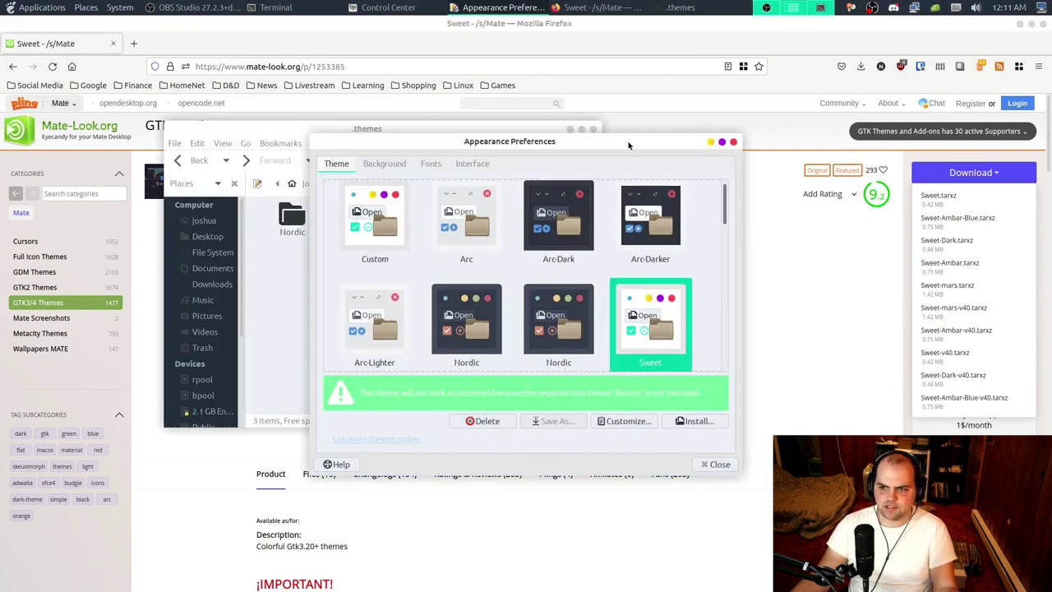
Step: Close the .themes window and open the theme's Customize options
{"action": "left_click_drag", "start_coordinate": [629, 146], "coordinate": [614, 170]}
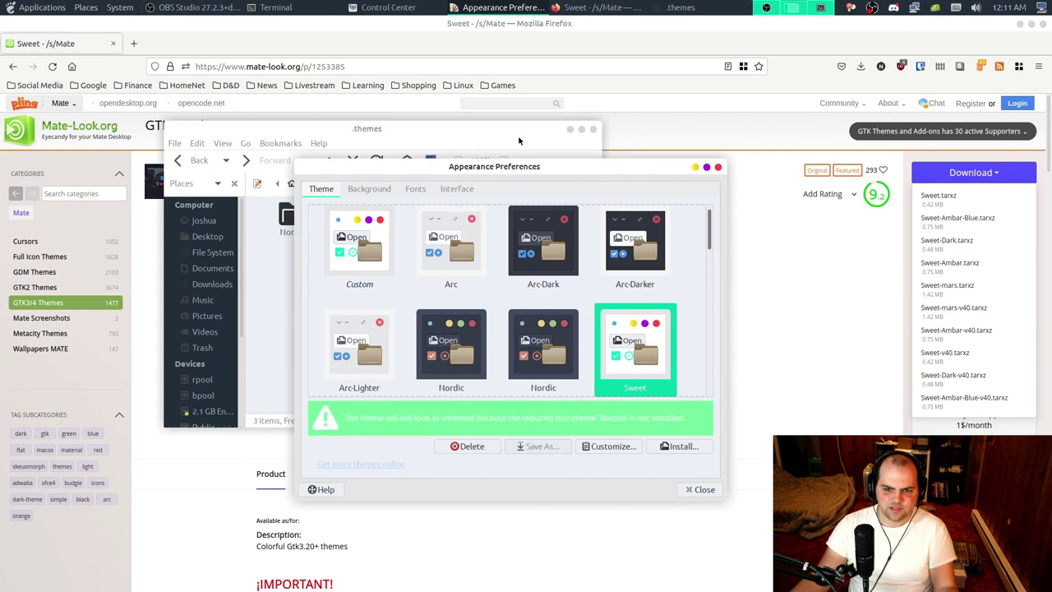
{"action": "left_click", "coordinate": [594, 129]}
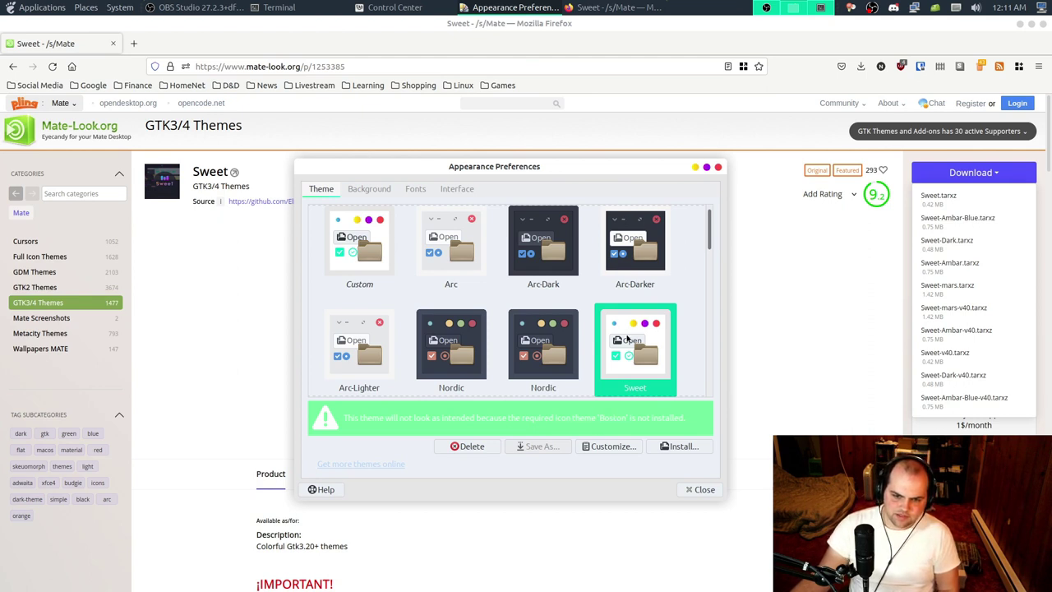
{"action": "left_click", "coordinate": [578, 447]}
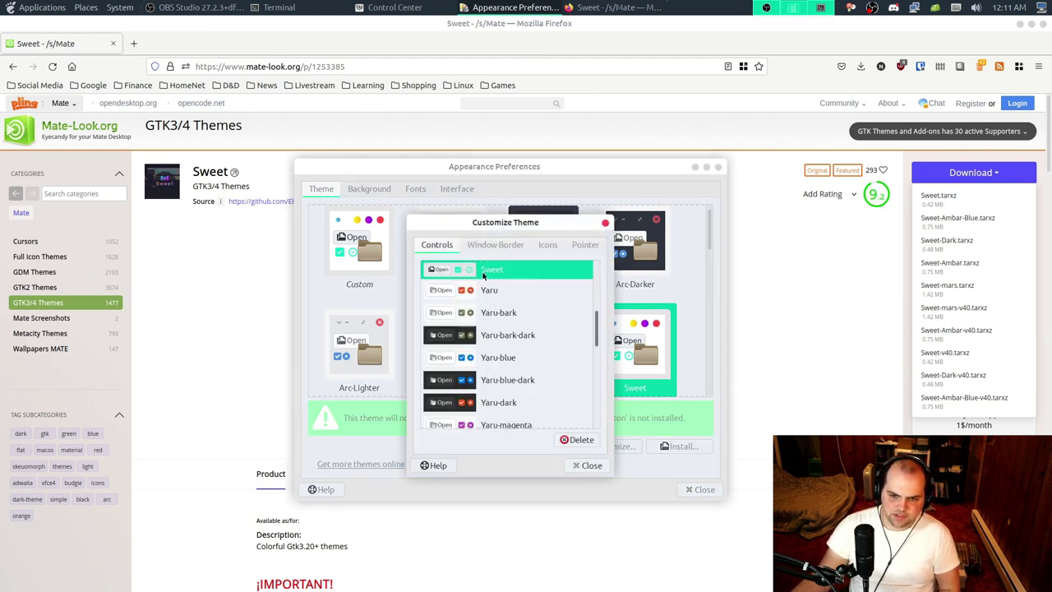
Step: Keep the Sweet window border after briefly trying WinMe
{"action": "left_click", "coordinate": [497, 246]}
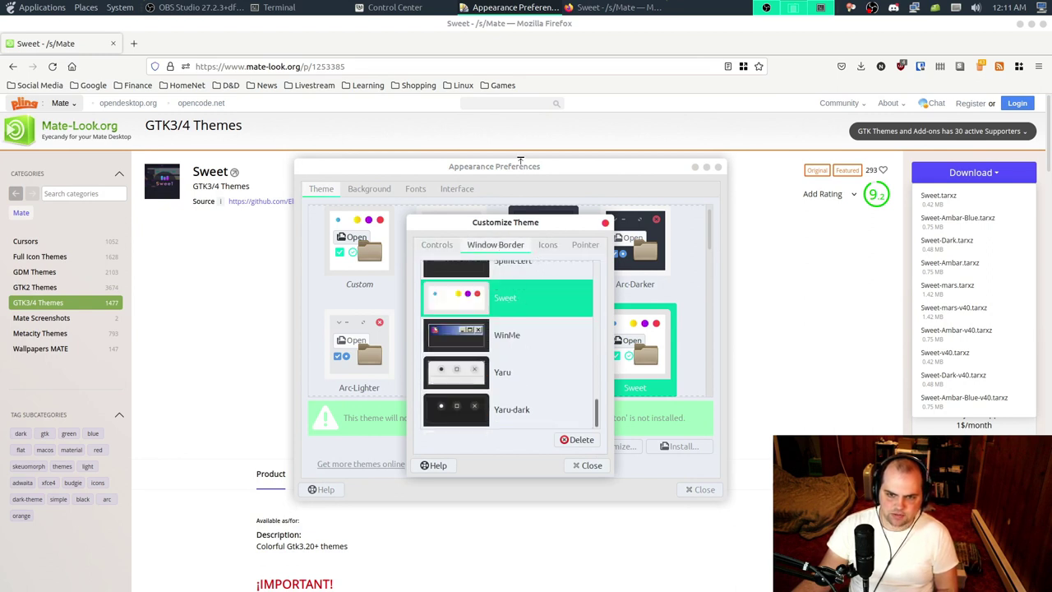
{"action": "mouse_move", "coordinate": [329, 12]}
{"action": "left_click", "coordinate": [18, 6]}
{"action": "mouse_move", "coordinate": [90, 8]}
{"action": "left_click", "coordinate": [544, 257]}
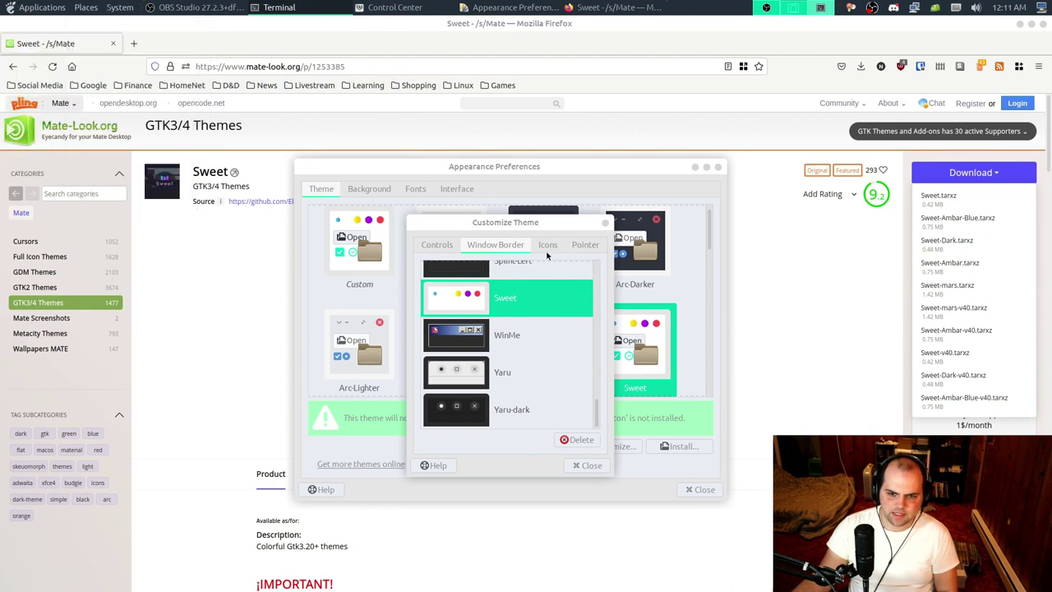
{"action": "scroll", "coordinate": [535, 319], "scroll_direction": "up", "scroll_amount": 2}
{"action": "left_click", "coordinate": [511, 340]}
{"action": "left_click", "coordinate": [510, 316]}
Step: Choose Yaru-MATE-light icons, then close Customize Theme and Appearance Preferences
{"action": "left_click", "coordinate": [546, 244]}
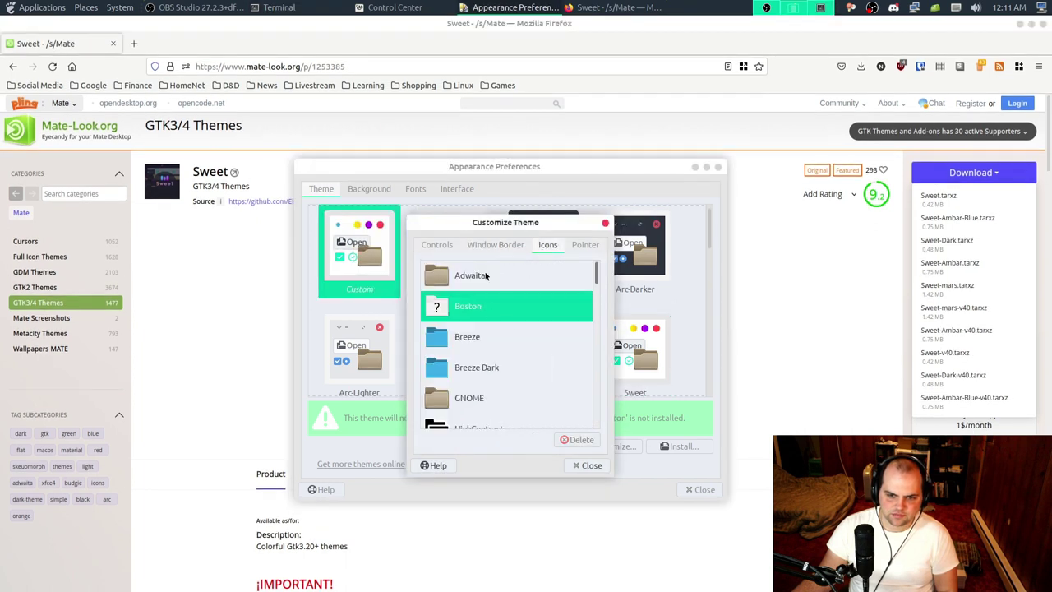
{"action": "left_click", "coordinate": [486, 277]}
{"action": "scroll", "coordinate": [499, 377], "scroll_direction": "down", "scroll_amount": 10}
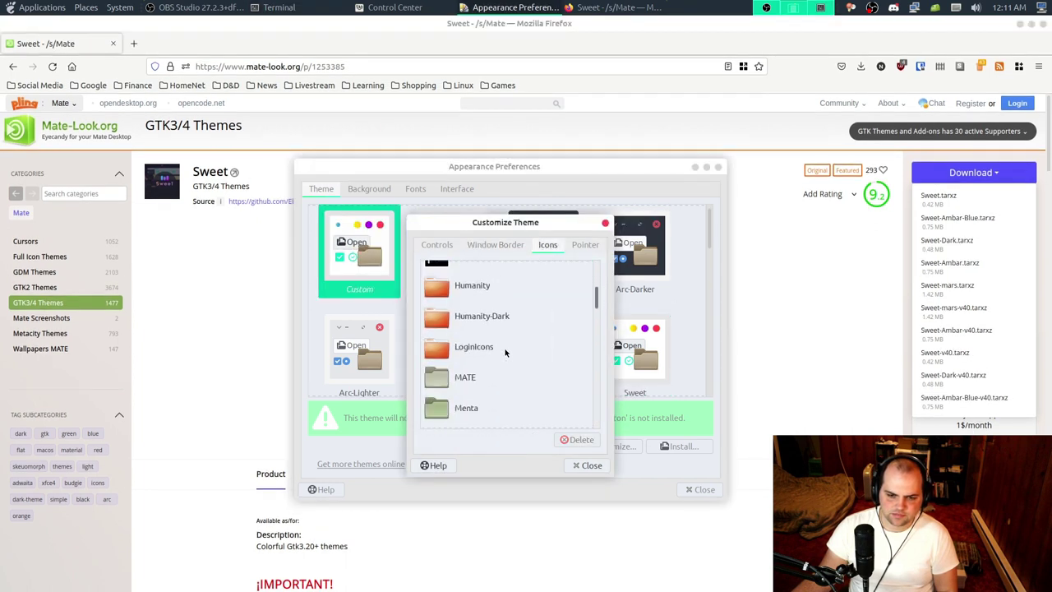
{"action": "scroll", "coordinate": [506, 317], "scroll_direction": "down", "scroll_amount": 3}
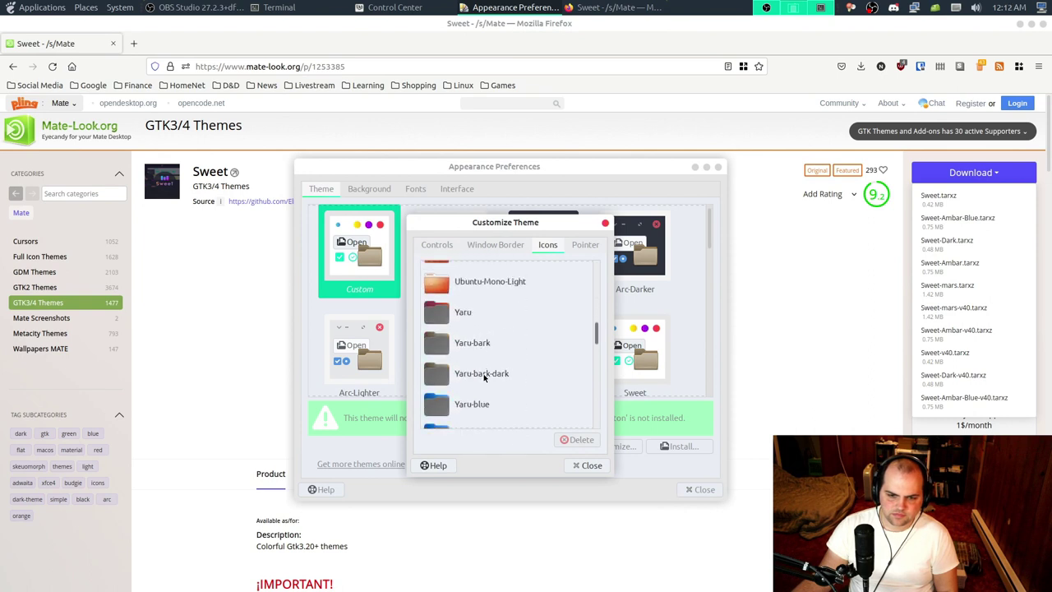
{"action": "scroll", "coordinate": [479, 316], "scroll_direction": "down", "scroll_amount": 8}
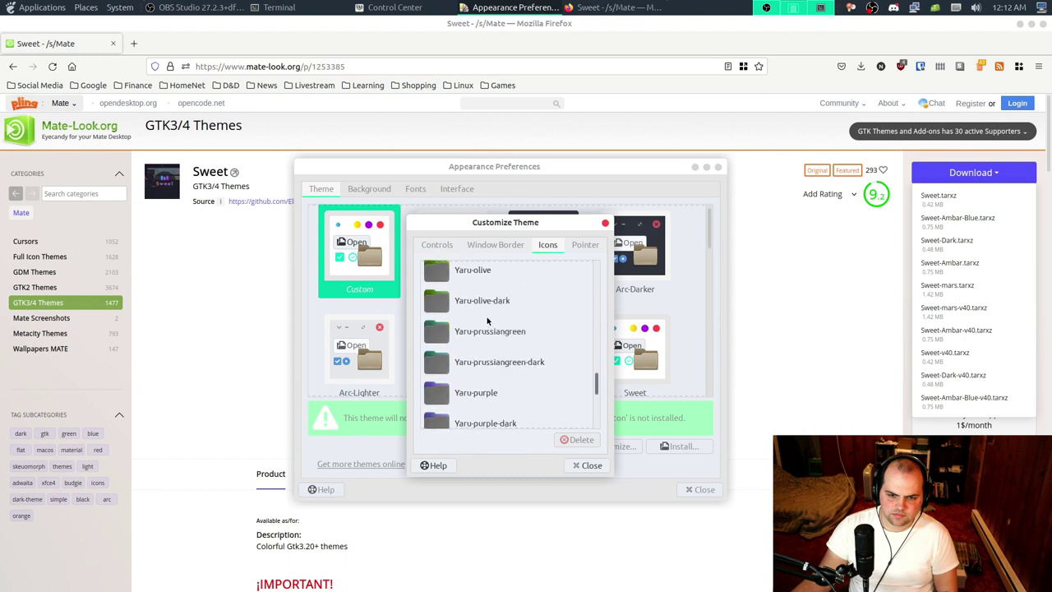
{"action": "scroll", "coordinate": [493, 323], "scroll_direction": "down", "scroll_amount": 1}
{"action": "scroll", "coordinate": [493, 323], "scroll_direction": "up", "scroll_amount": 2}
{"action": "scroll", "coordinate": [494, 319], "scroll_direction": "down", "scroll_amount": 2}
{"action": "scroll", "coordinate": [493, 322], "scroll_direction": "up", "scroll_amount": 2}
{"action": "scroll", "coordinate": [493, 322], "scroll_direction": "up", "scroll_amount": 6}
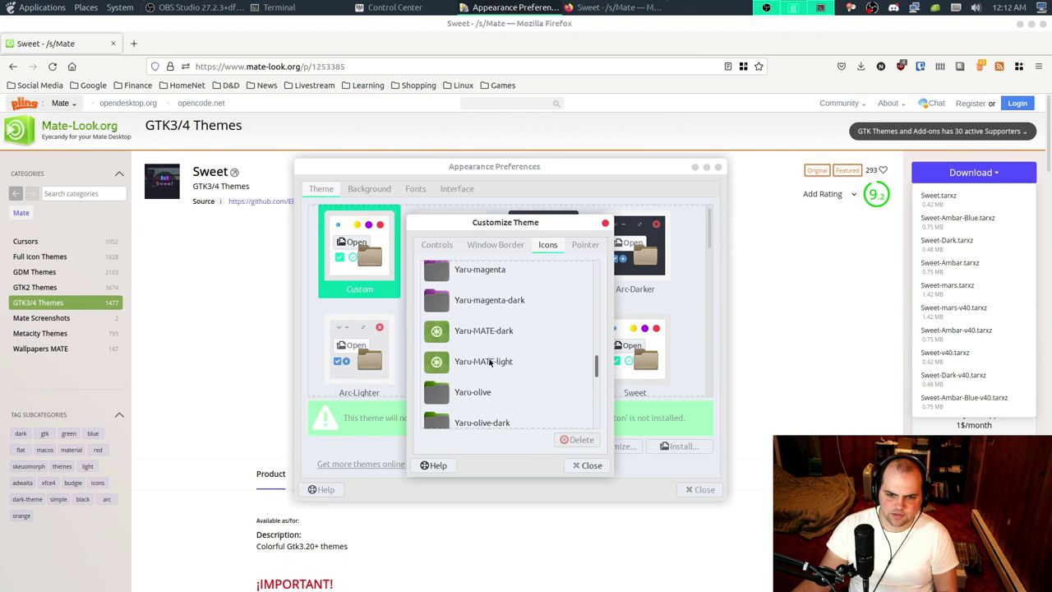
{"action": "left_click", "coordinate": [490, 363]}
{"action": "left_click", "coordinate": [582, 465]}
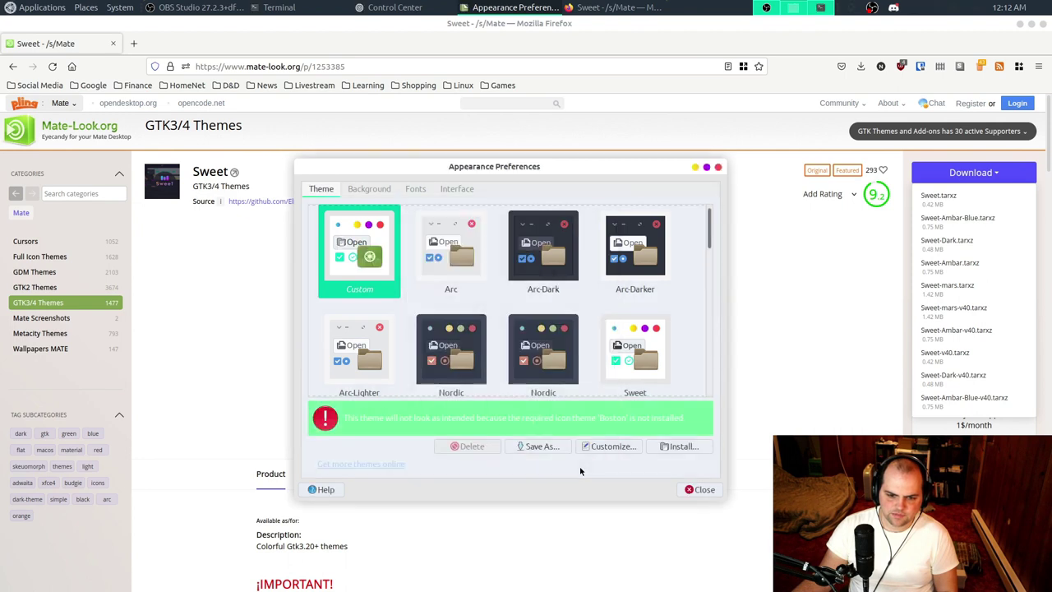
{"action": "left_click", "coordinate": [700, 489]}
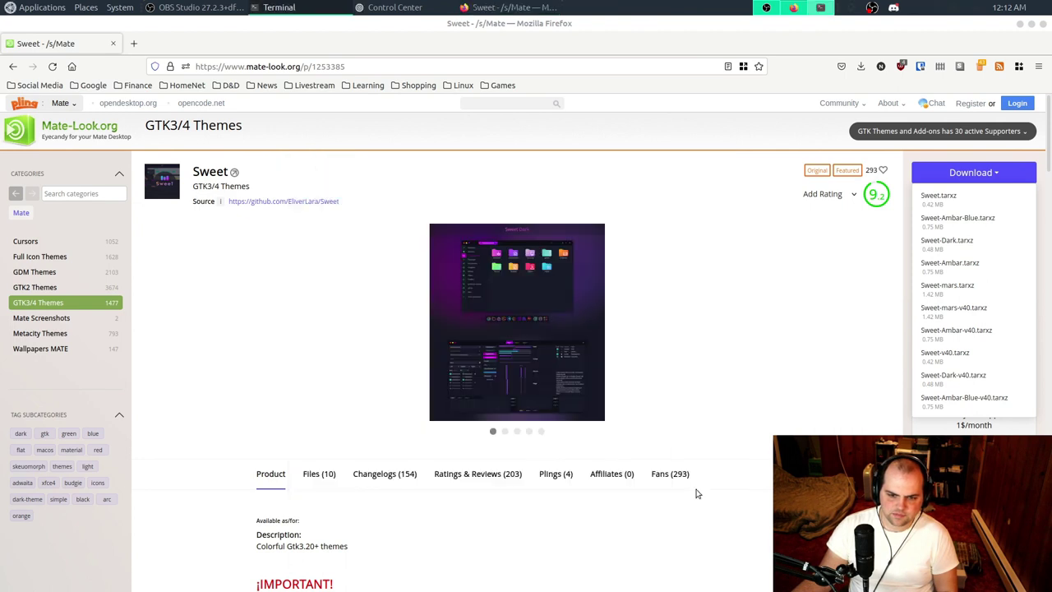
Step: Close Firefox, open the home and Documents folders, then close the Documents window
{"action": "left_click", "coordinate": [113, 44]}
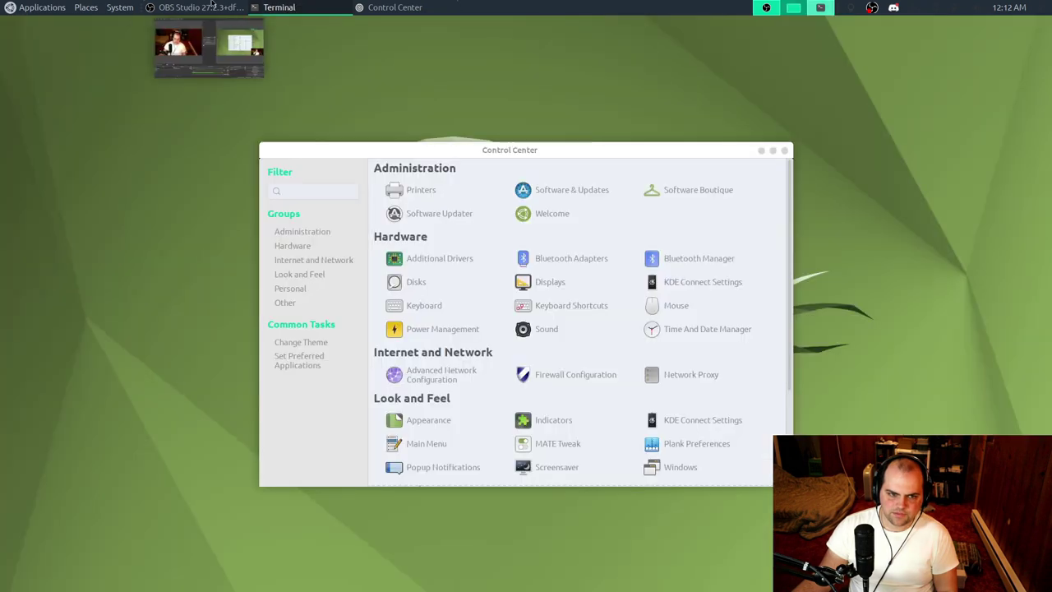
{"action": "left_click", "coordinate": [388, 162]}
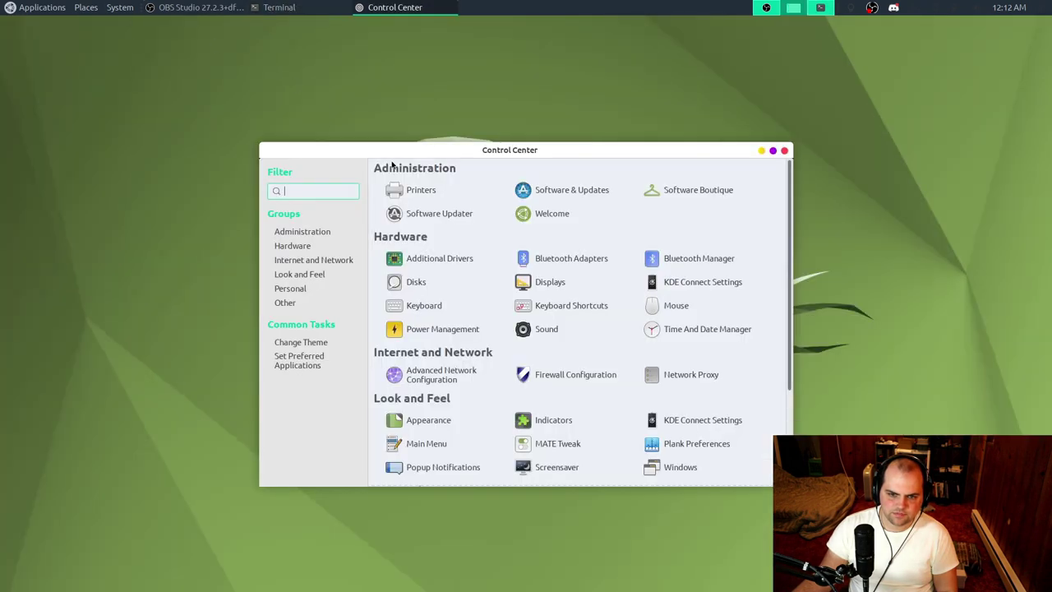
{"action": "left_click", "coordinate": [86, 7]}
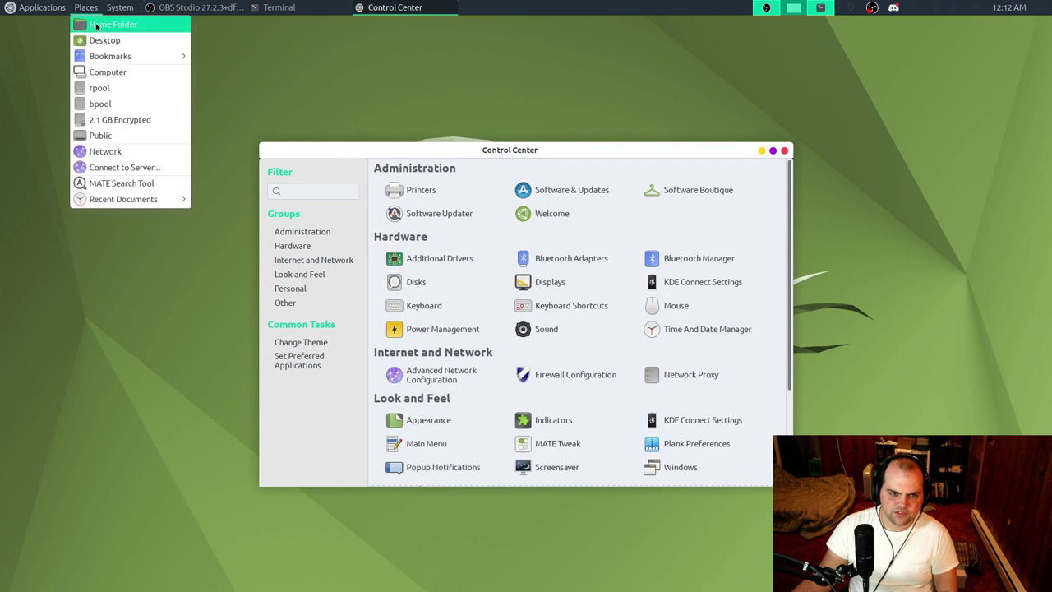
{"action": "left_click", "coordinate": [295, 194]}
{"action": "left_click_drag", "start_coordinate": [403, 155], "coordinate": [304, 122]}
{"action": "scroll", "coordinate": [207, 258], "scroll_direction": "down", "scroll_amount": 5}
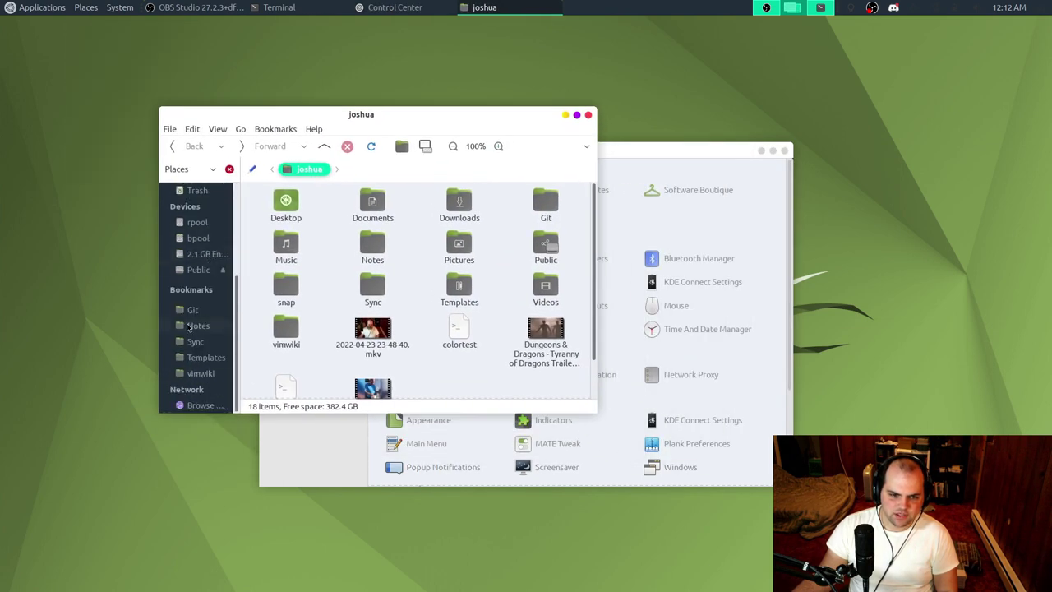
{"action": "scroll", "coordinate": [196, 296], "scroll_direction": "up", "scroll_amount": 3}
{"action": "scroll", "coordinate": [197, 279], "scroll_direction": "up", "scroll_amount": 2}
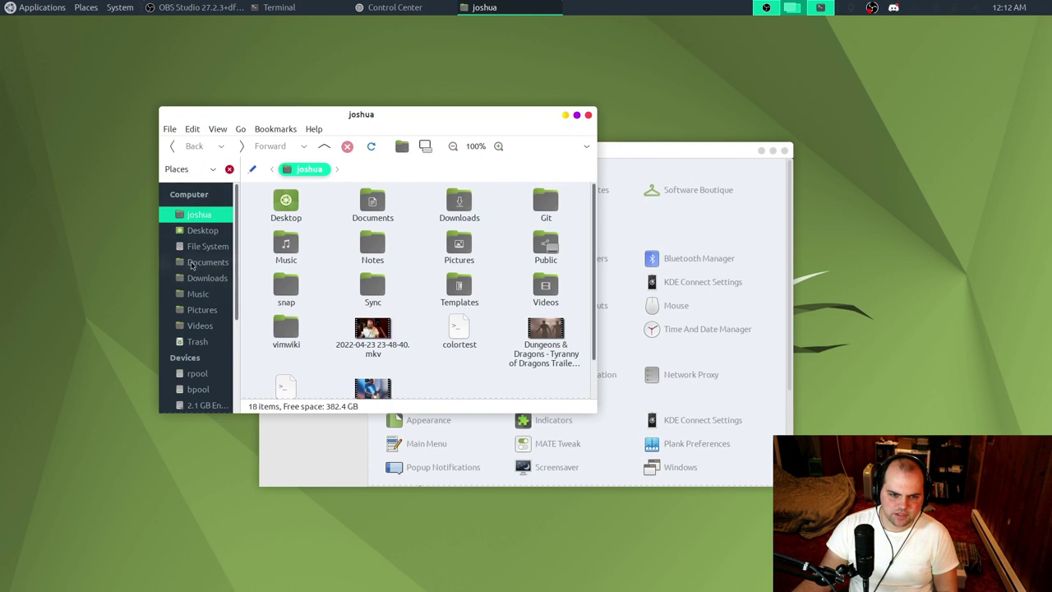
{"action": "left_click", "coordinate": [191, 263]}
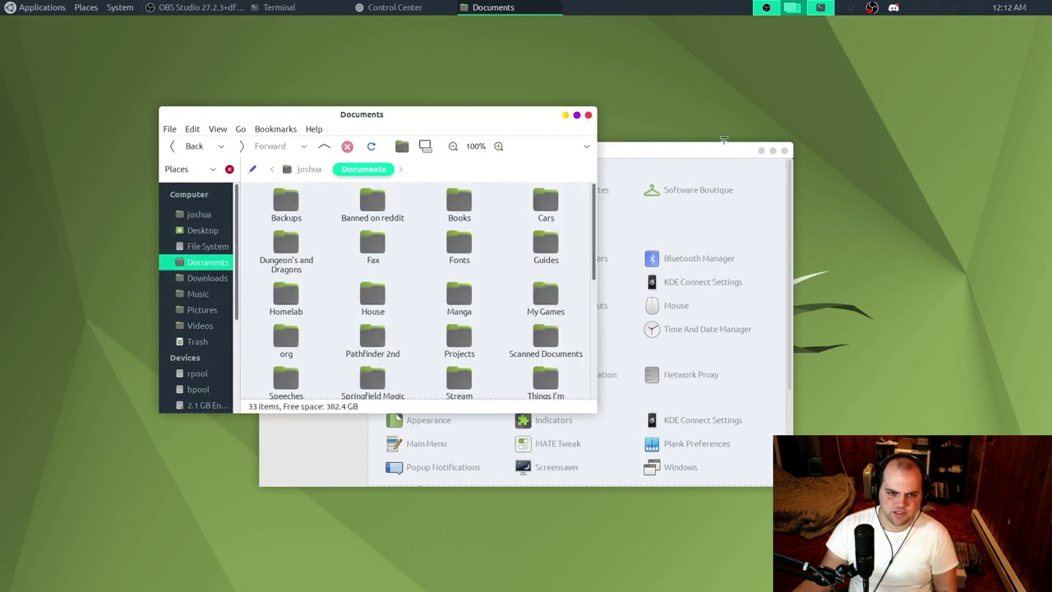
{"action": "key", "text": "alt+Tab"}
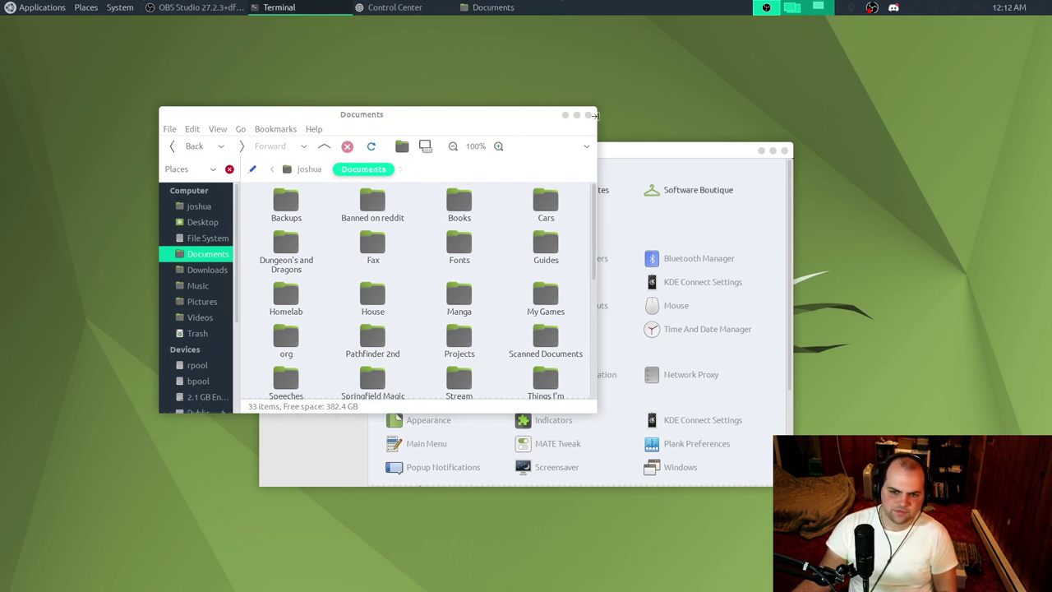
{"action": "left_click", "coordinate": [588, 116]}
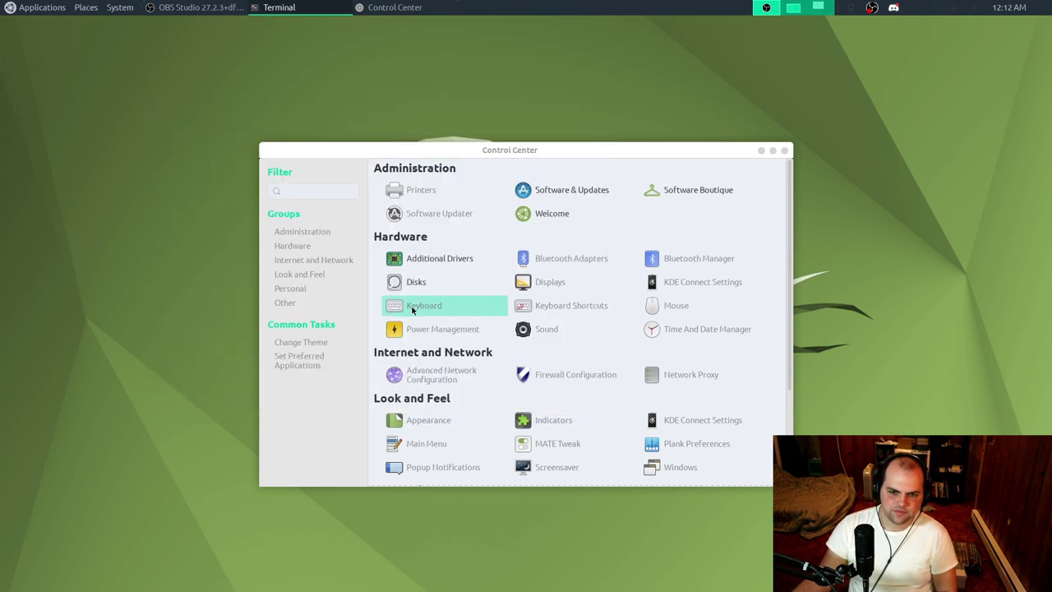
Step: Open Appearance from Control Center and scroll through its theme list
{"action": "left_click", "coordinate": [427, 428]}
{"action": "left_click", "coordinate": [559, 251]}
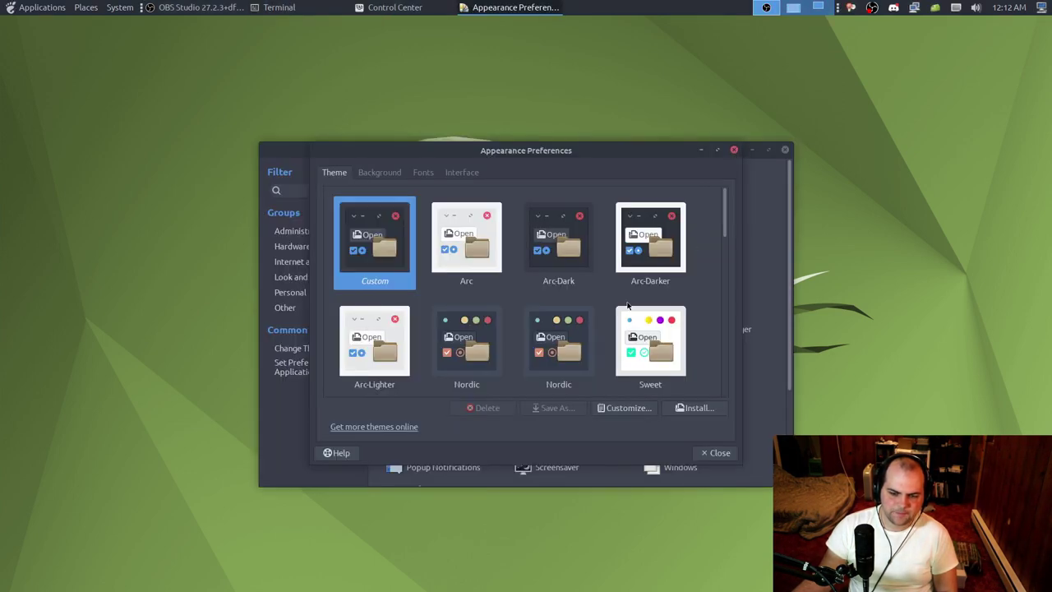
{"action": "scroll", "coordinate": [619, 316], "scroll_direction": "down", "scroll_amount": 3}
{"action": "scroll", "coordinate": [619, 316], "scroll_direction": "down", "scroll_amount": 6}
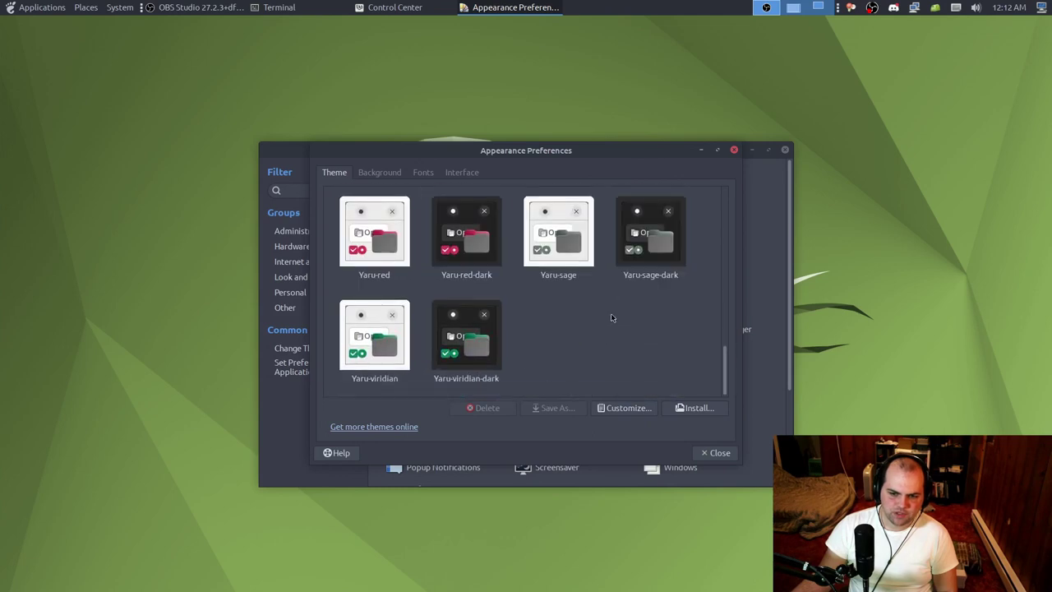
{"action": "scroll", "coordinate": [617, 346], "scroll_direction": "up", "scroll_amount": 4}
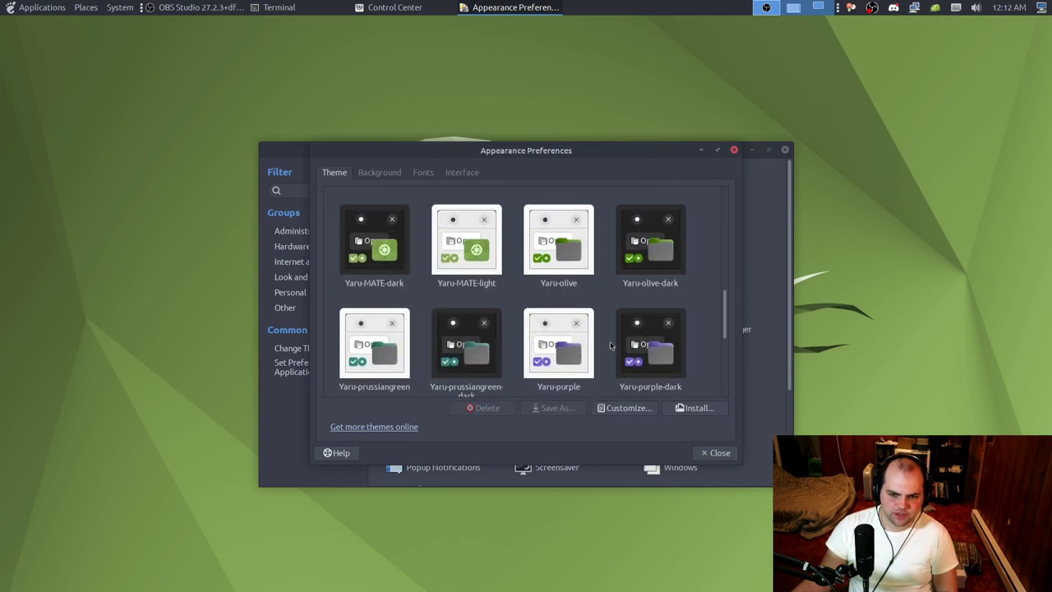
Step: Apply Yaru-olive-dark, then close Appearance Preferences and Control Center
{"action": "left_click", "coordinate": [657, 253]}
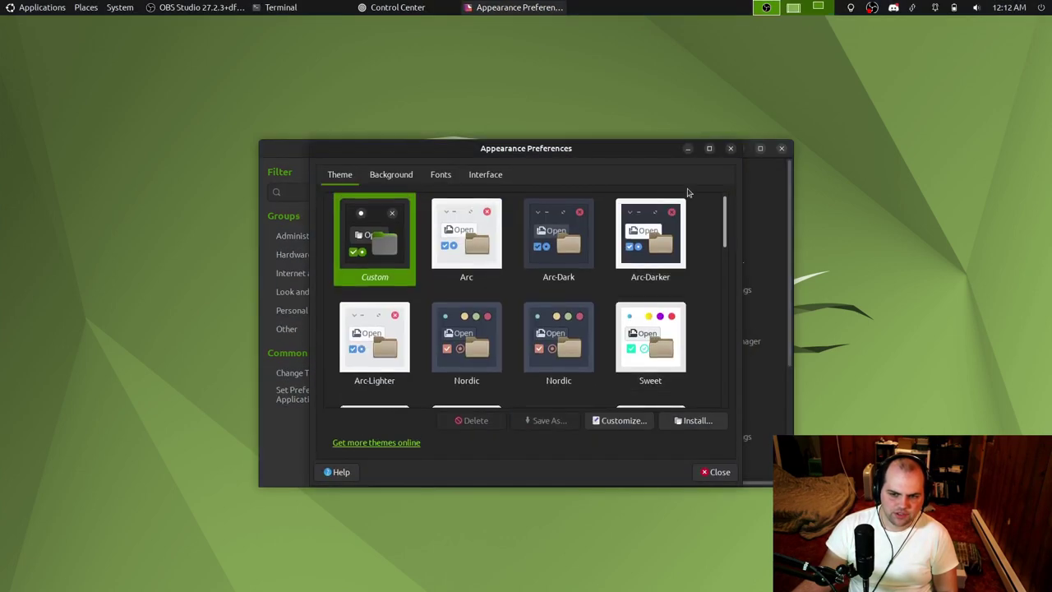
{"action": "left_click", "coordinate": [730, 148]}
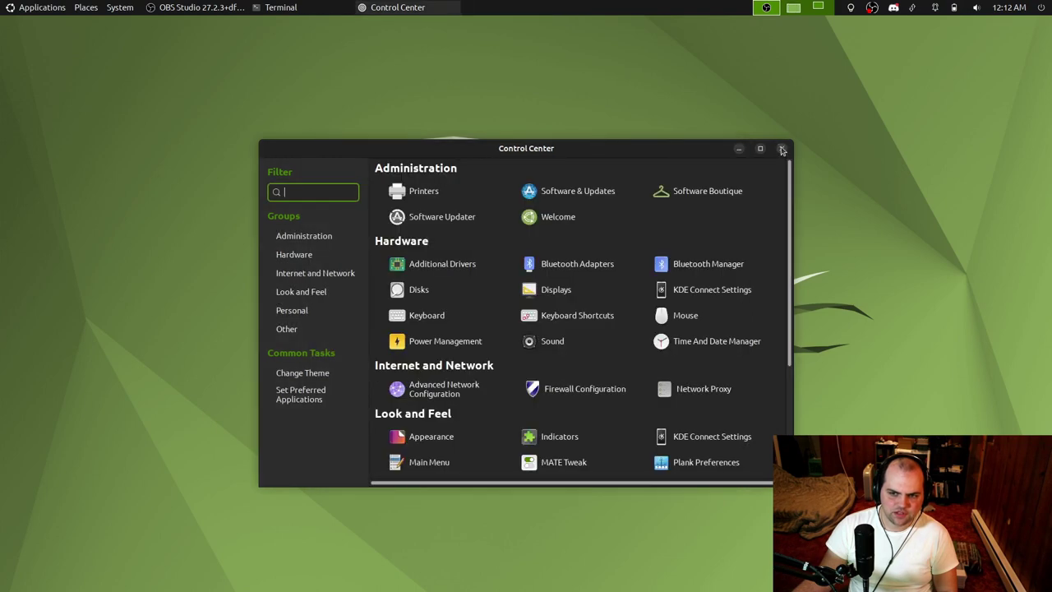
{"action": "left_click", "coordinate": [782, 148]}
Step: Open the home folder to check the olive theme, then close it
{"action": "left_click", "coordinate": [85, 7]}
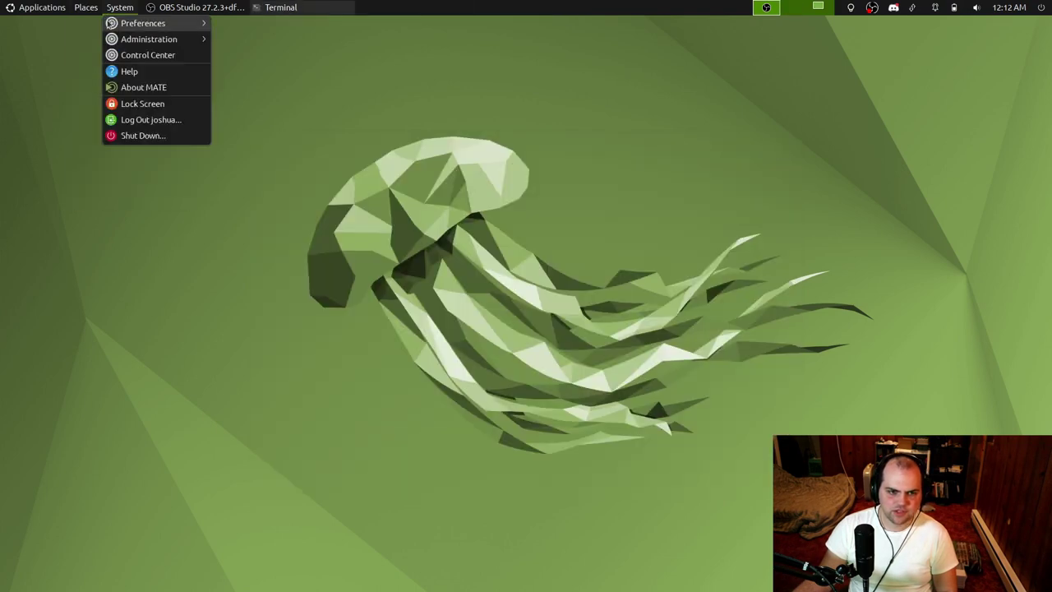
{"action": "left_click", "coordinate": [91, 24]}
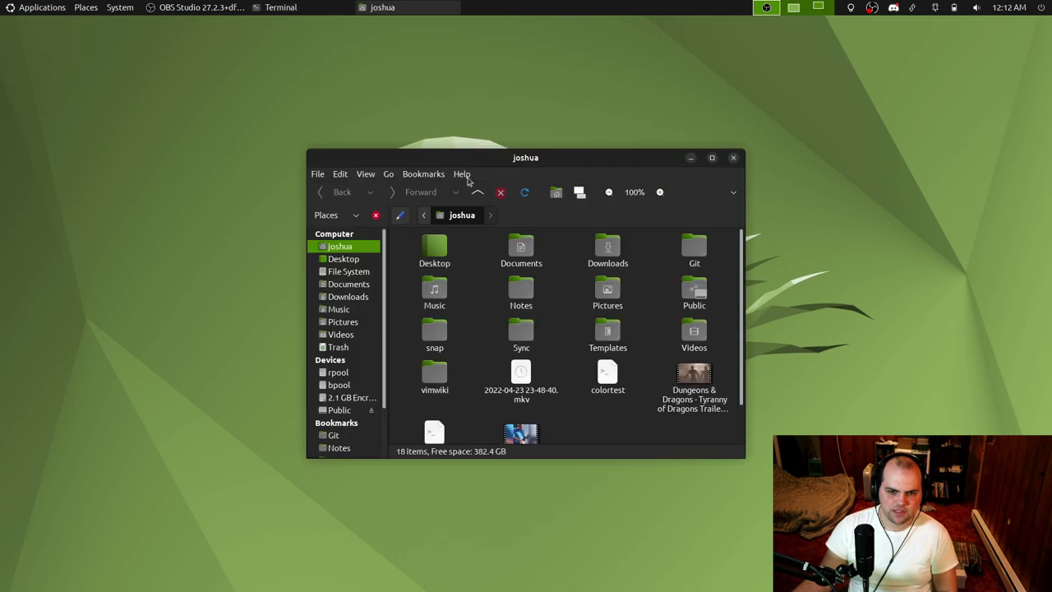
{"action": "left_click_drag", "start_coordinate": [510, 162], "coordinate": [482, 190]}
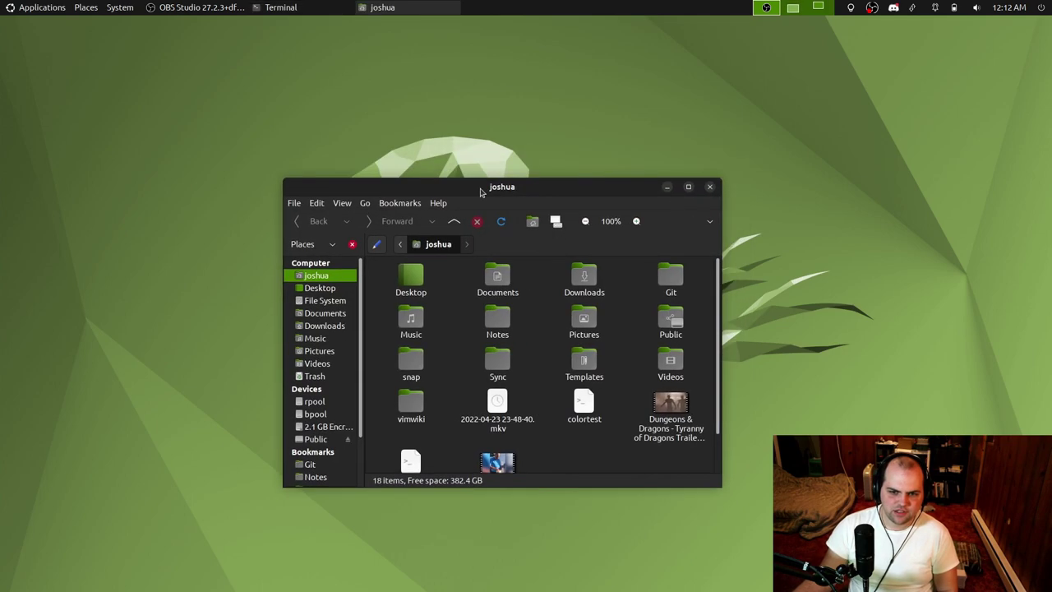
{"action": "left_click", "coordinate": [709, 188]}
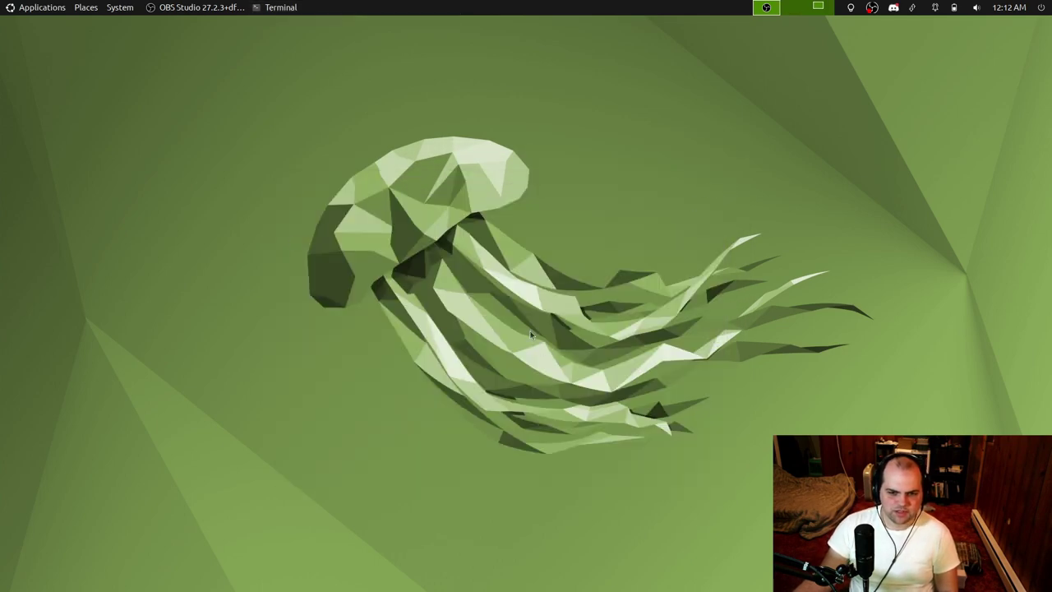
{"action": "left_click_drag", "start_coordinate": [531, 332], "coordinate": [573, 367]}
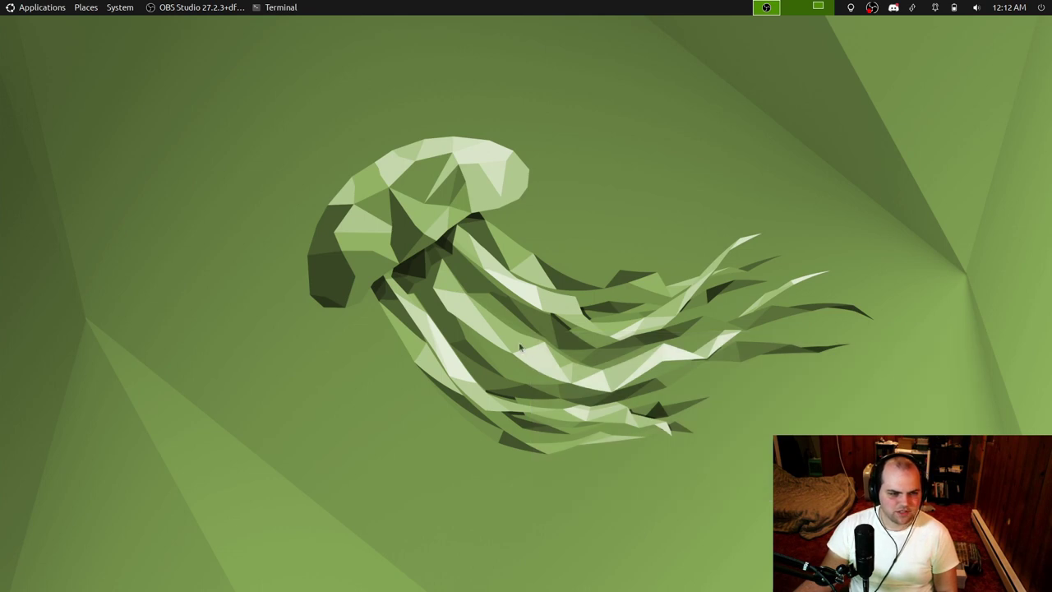